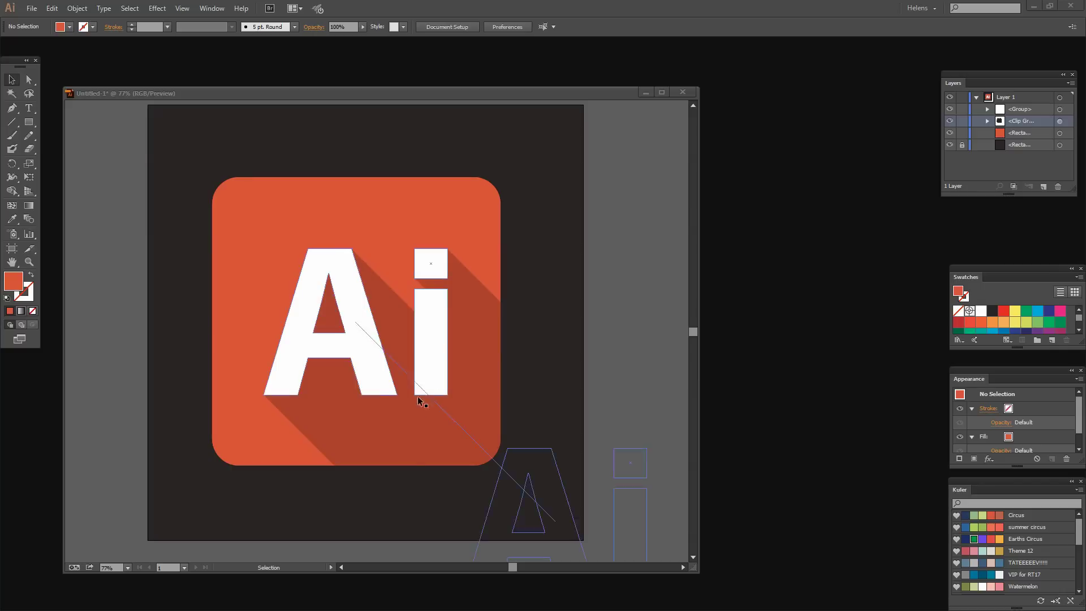
Minimize the finished icon file and create a new 1000 × 1000 pt RGB document.
click(645, 92)
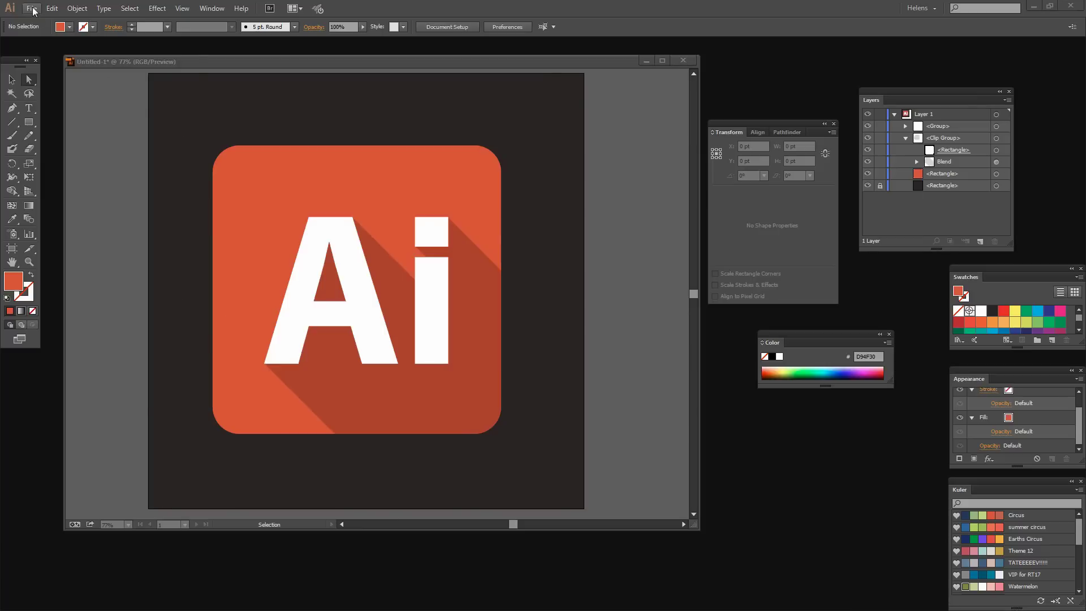
click(32, 9)
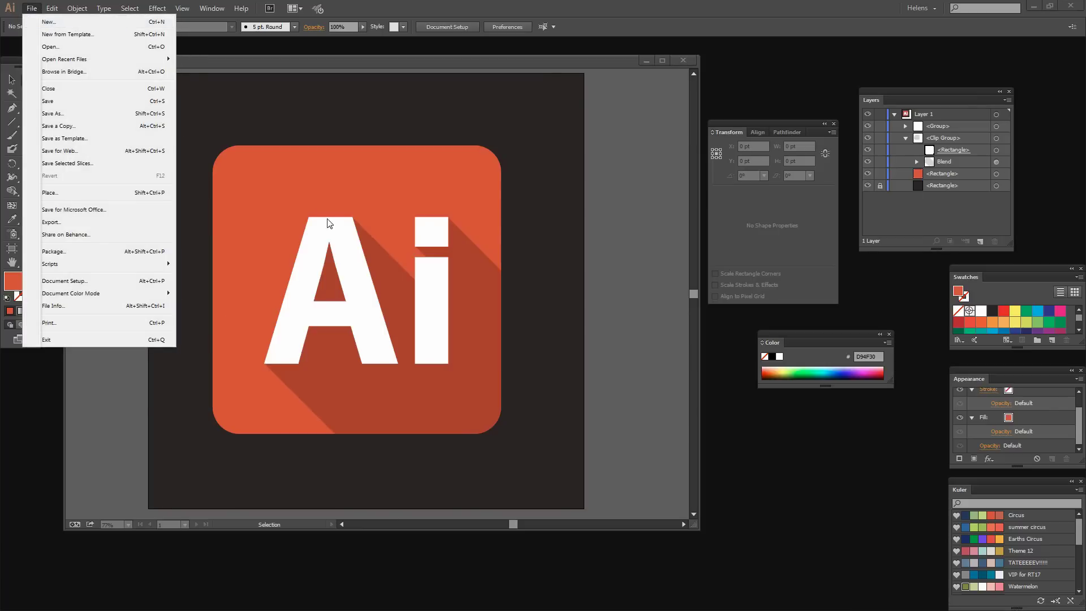
key(ctrl+n)
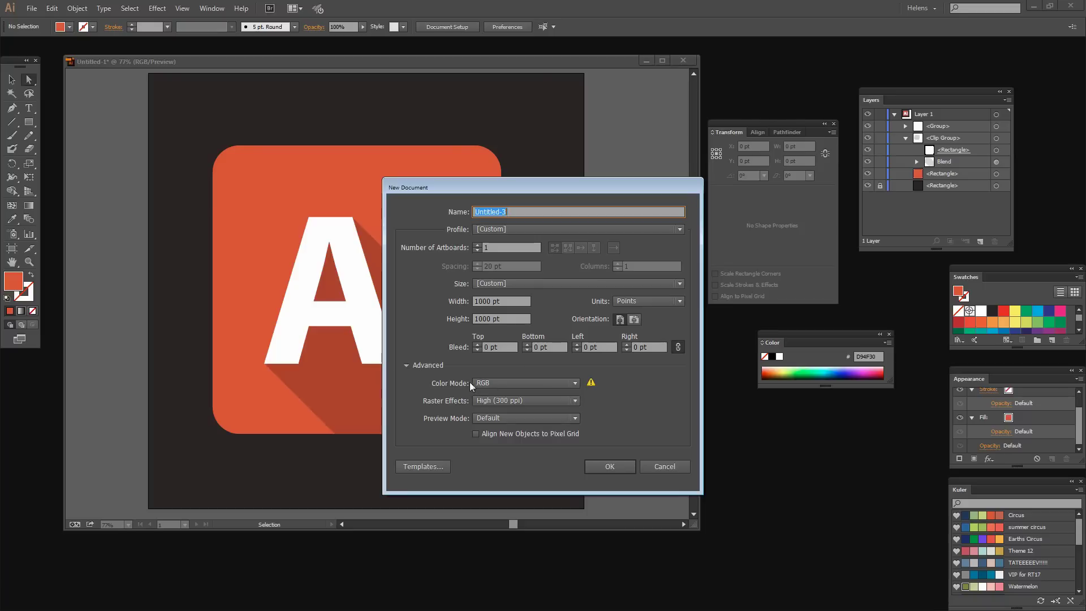
click(605, 467)
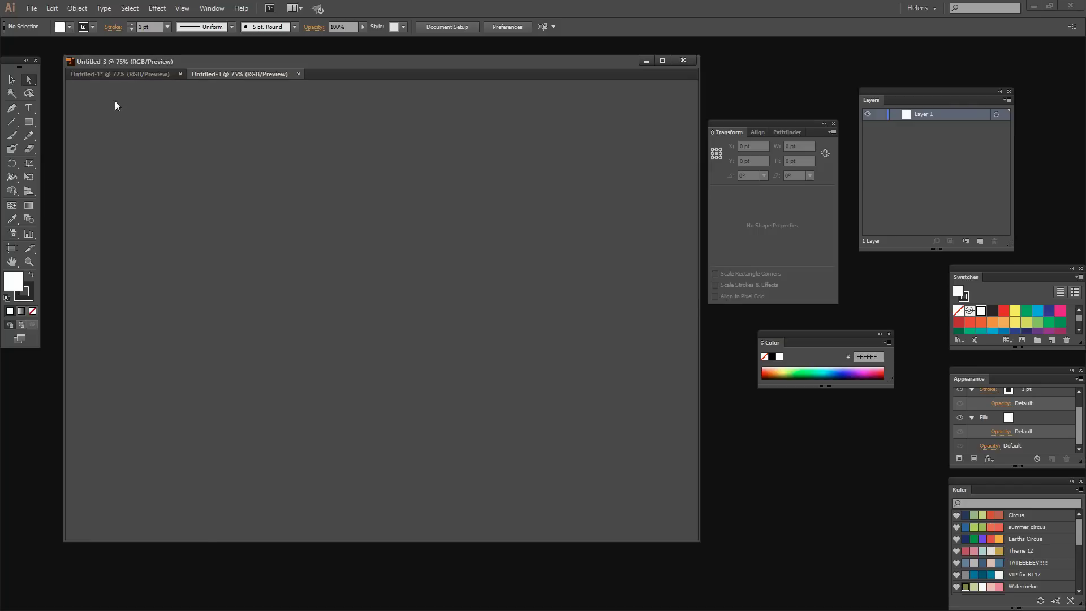
Draw a dark 1000 × 1000 pt background rectangle with no stroke and lock it in Layers.
key(m)
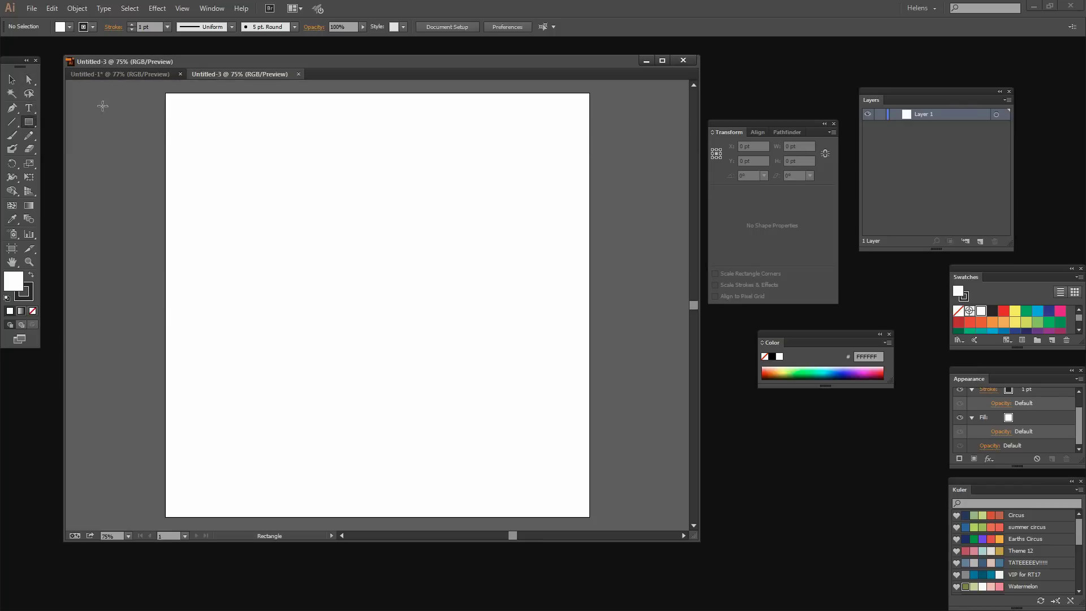
mouse_move(165, 93)
mouse_down()
mouse_move(493, 398)
mouse_move(589, 517)
mouse_up()
click(31, 275)
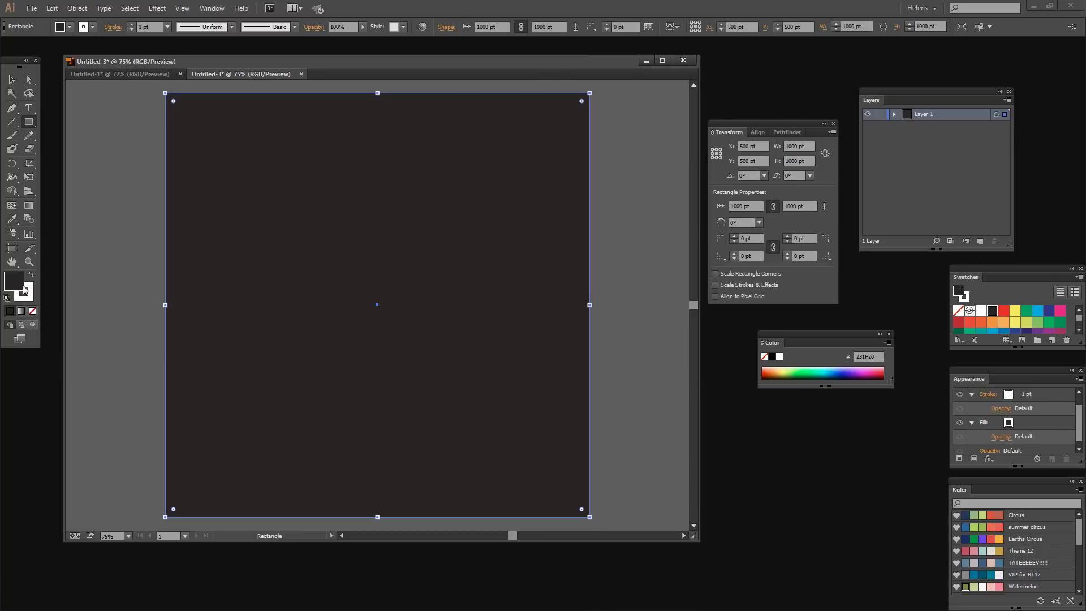
click(25, 291)
click(32, 310)
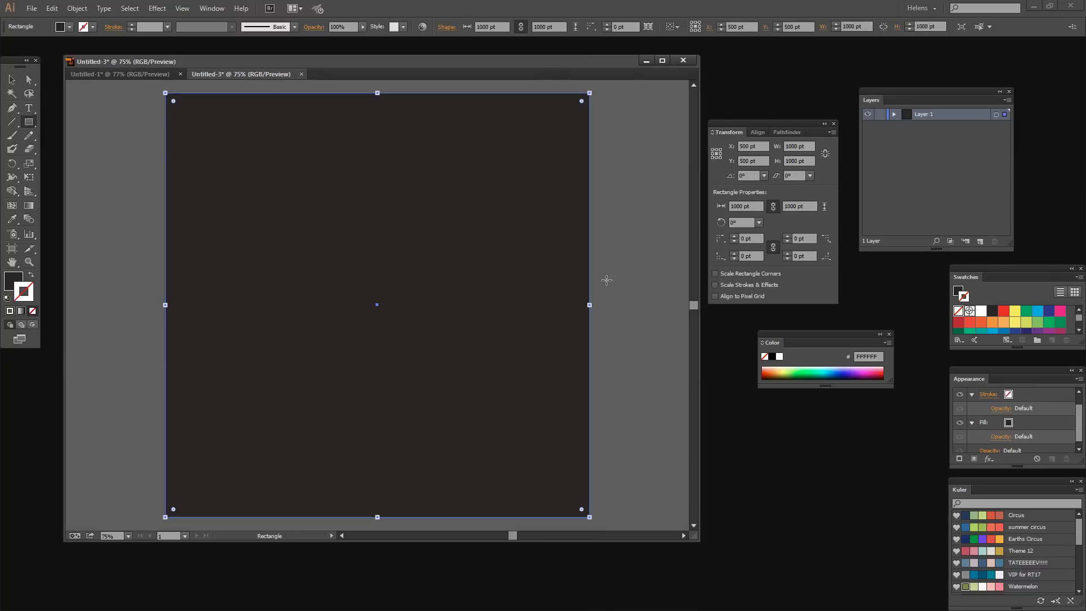
click(894, 114)
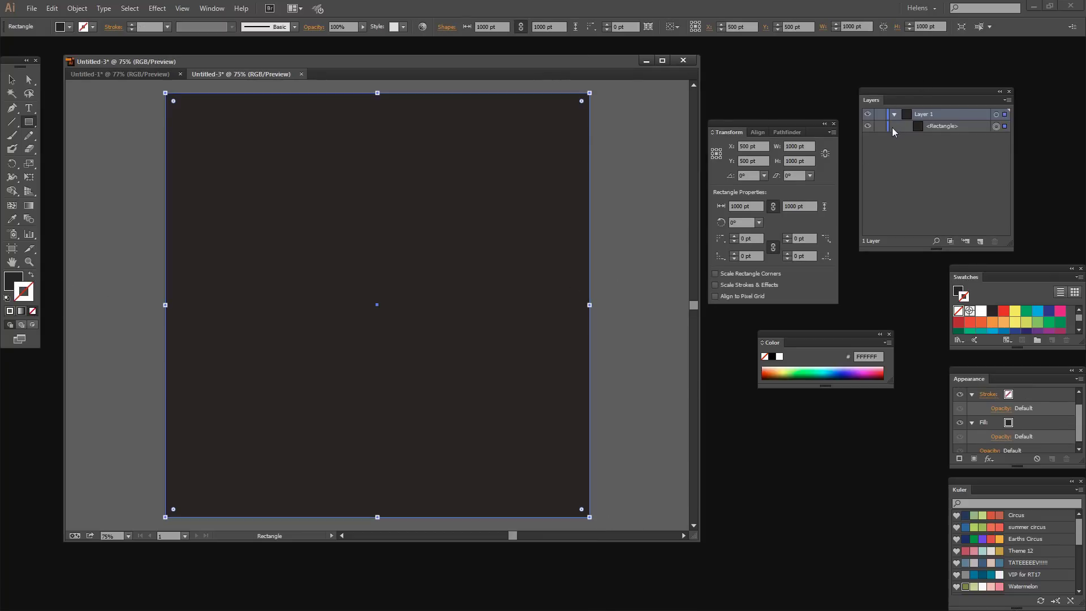
click(879, 126)
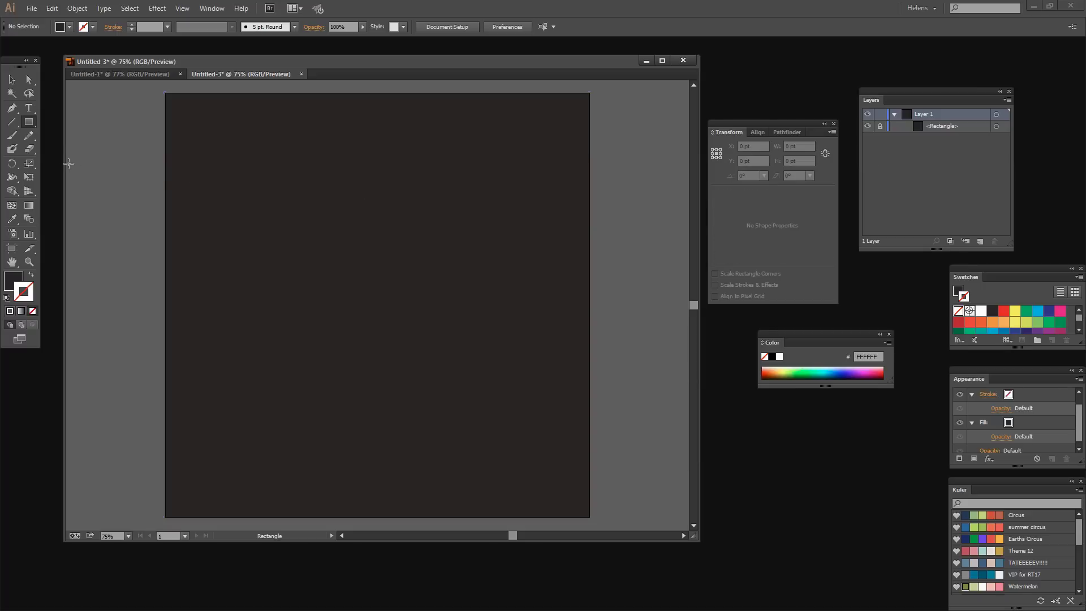
Draw a large centred rounded square and fill it with the Circus orange swatch.
click(31, 122)
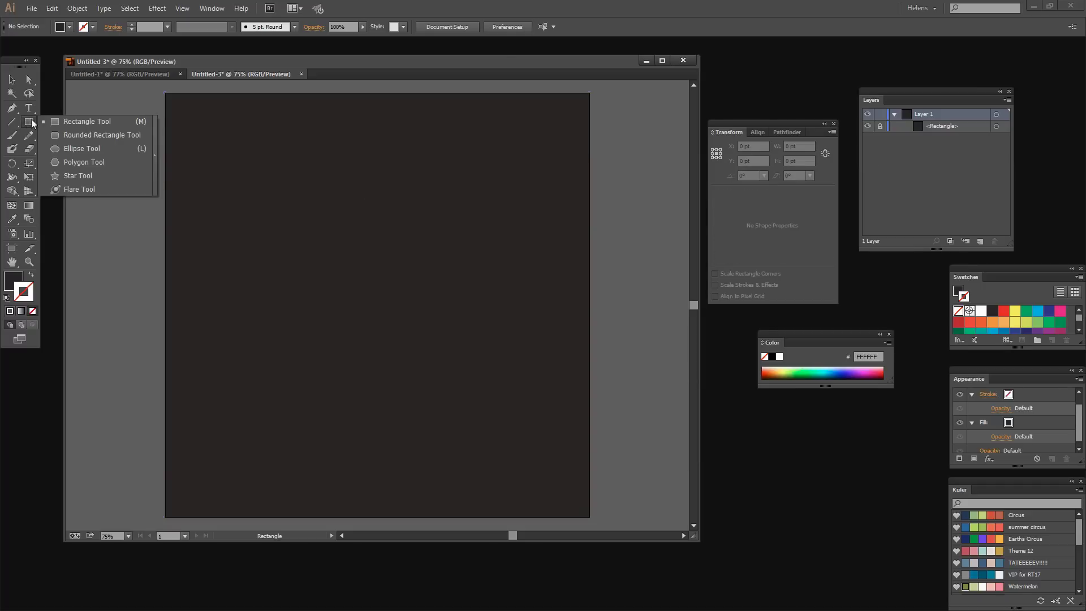
drag(32, 123, 79, 137)
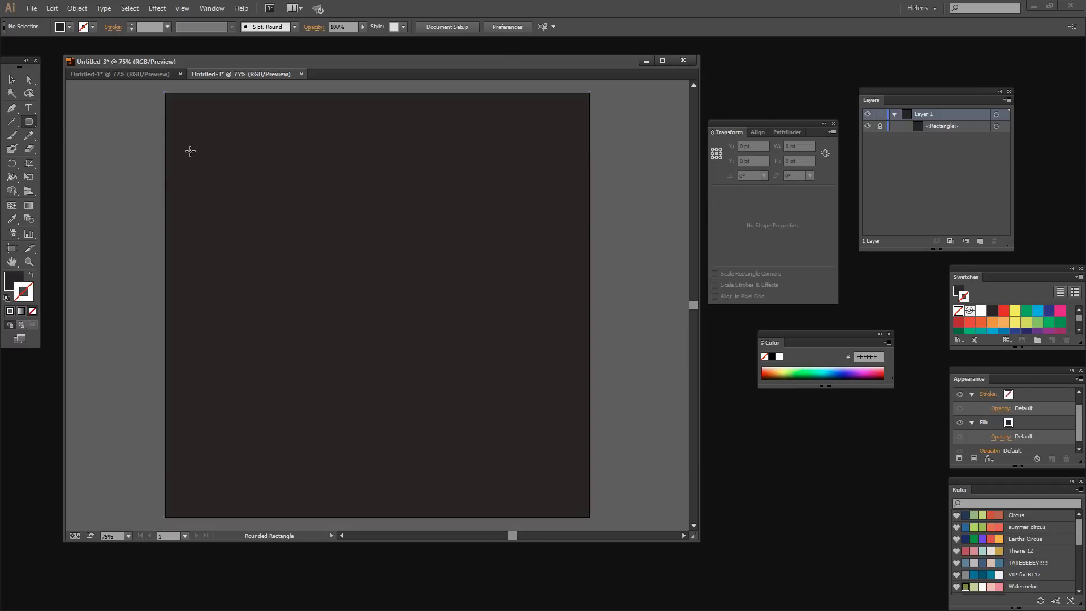
drag(225, 155, 527, 400)
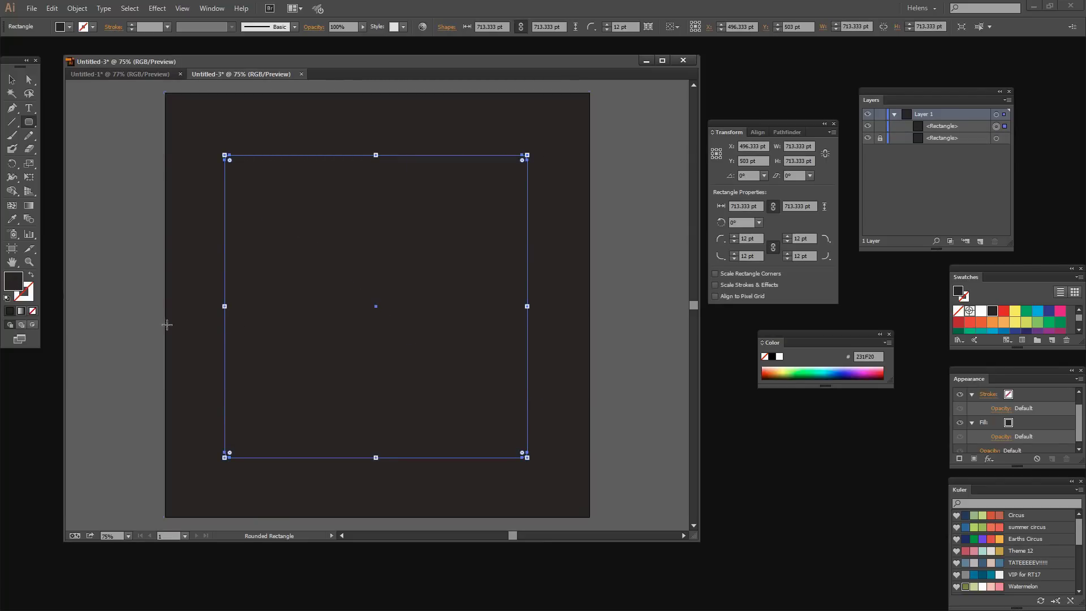
click(992, 515)
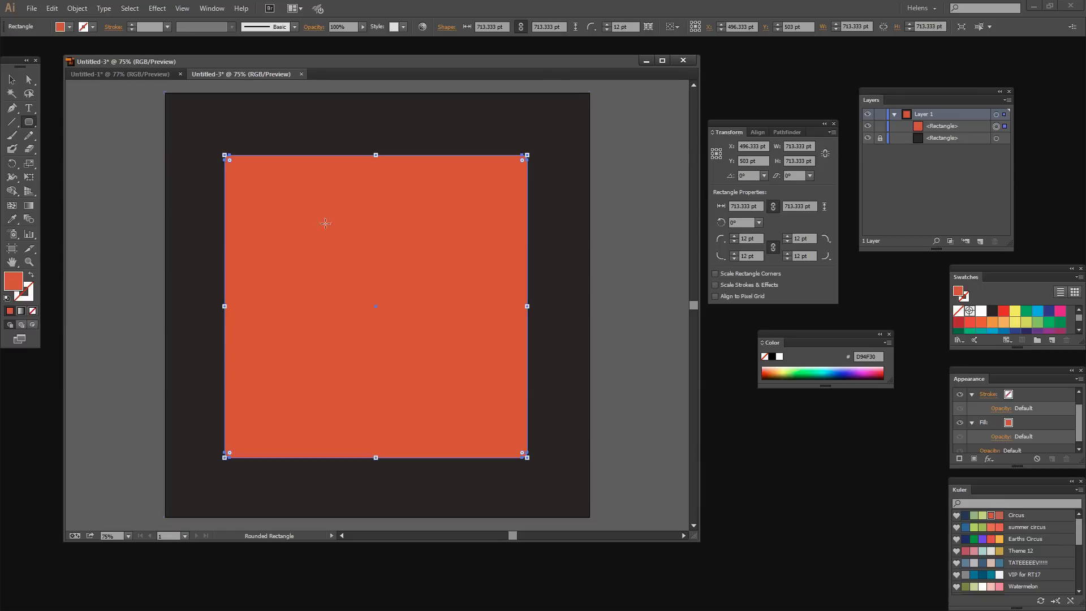
Increase the square's corner radius to 82.67 pt with the live-corner widget, then deselect.
click(28, 79)
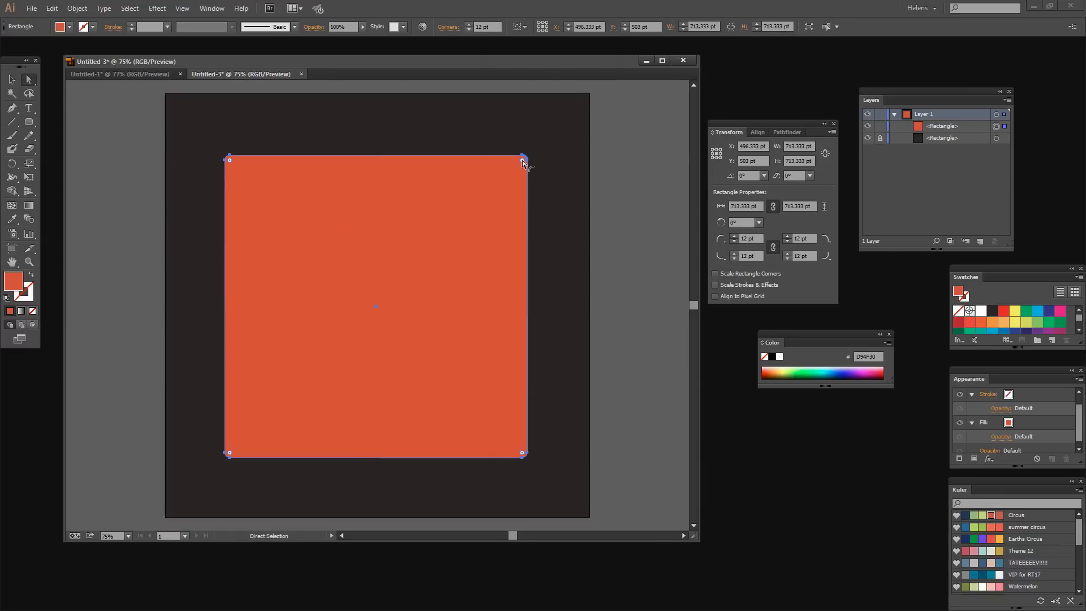
drag(523, 163, 501, 199)
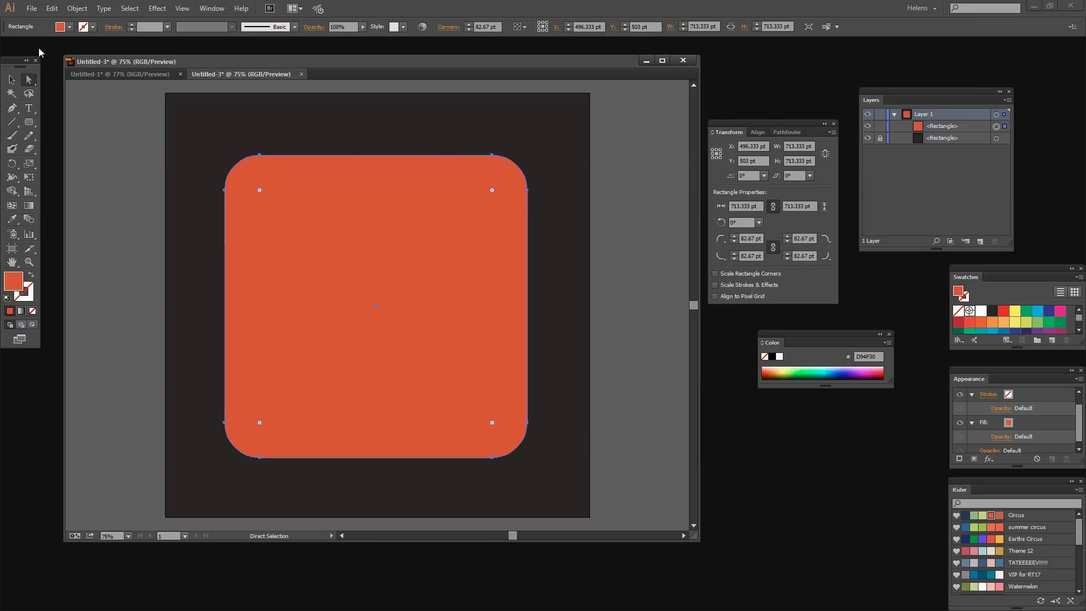
click(12, 80)
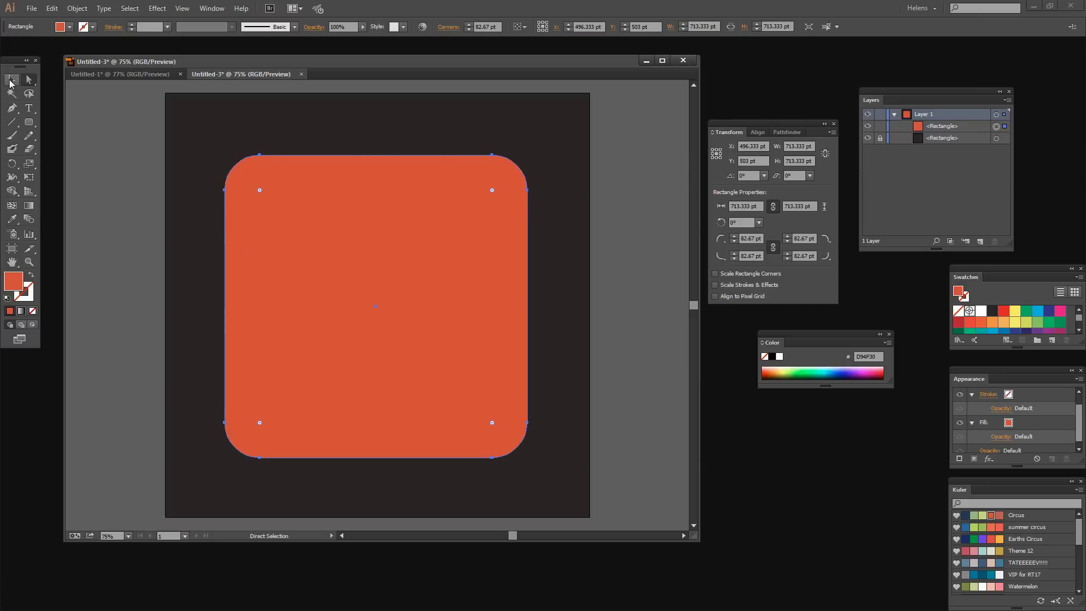
click(585, 211)
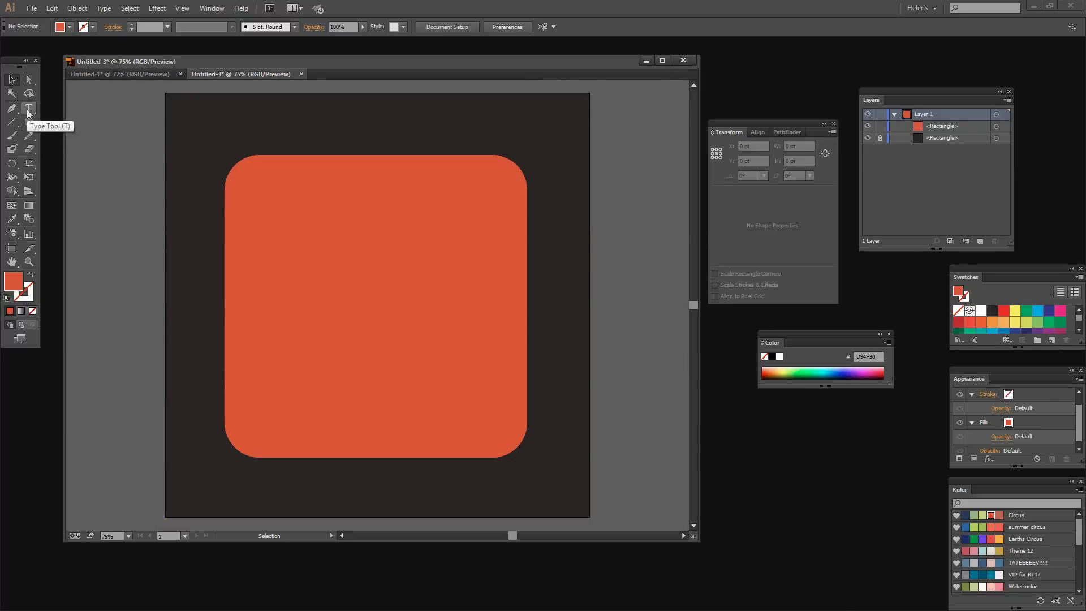
Type 'Ai' on the orange square and raise its font size to 620 pt.
click(28, 112)
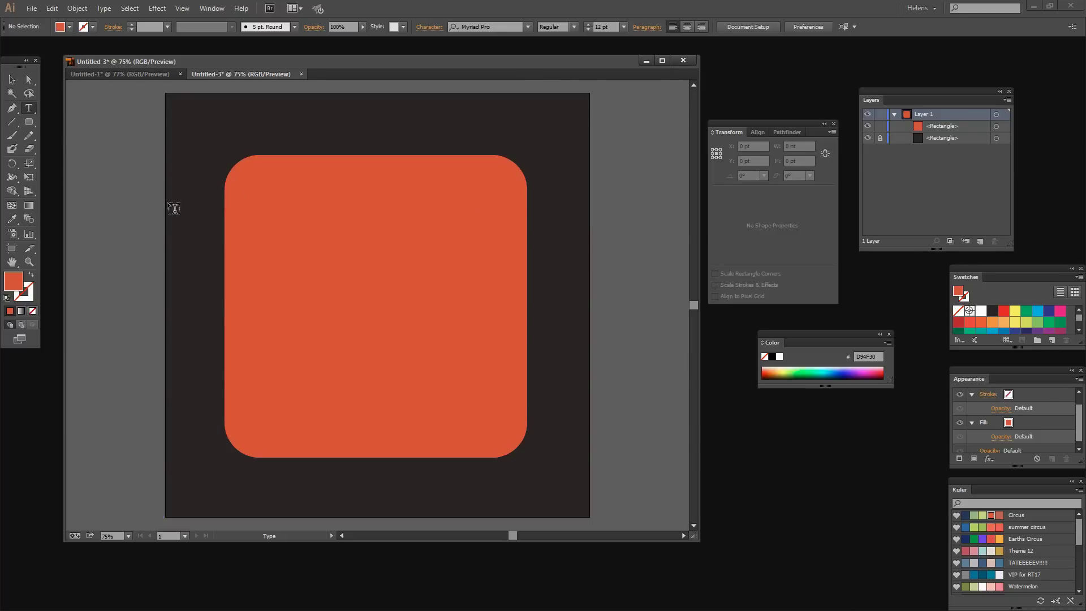
click(270, 350)
text(A)
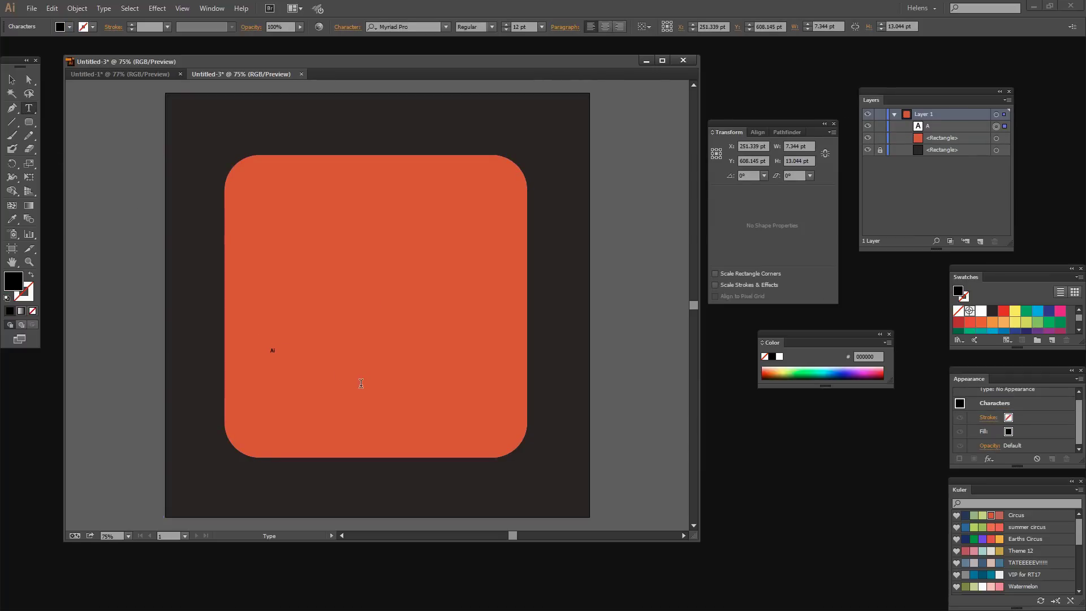
key(ctrl+a)
click(518, 26)
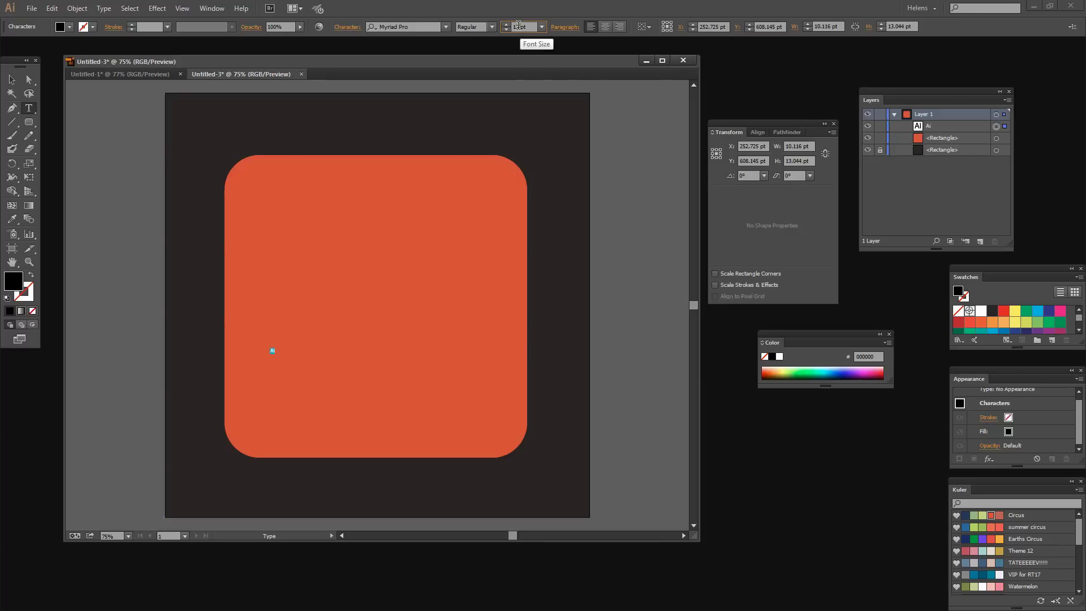
scroll(518, 26, up, 5)
scroll(518, 26, up, 12)
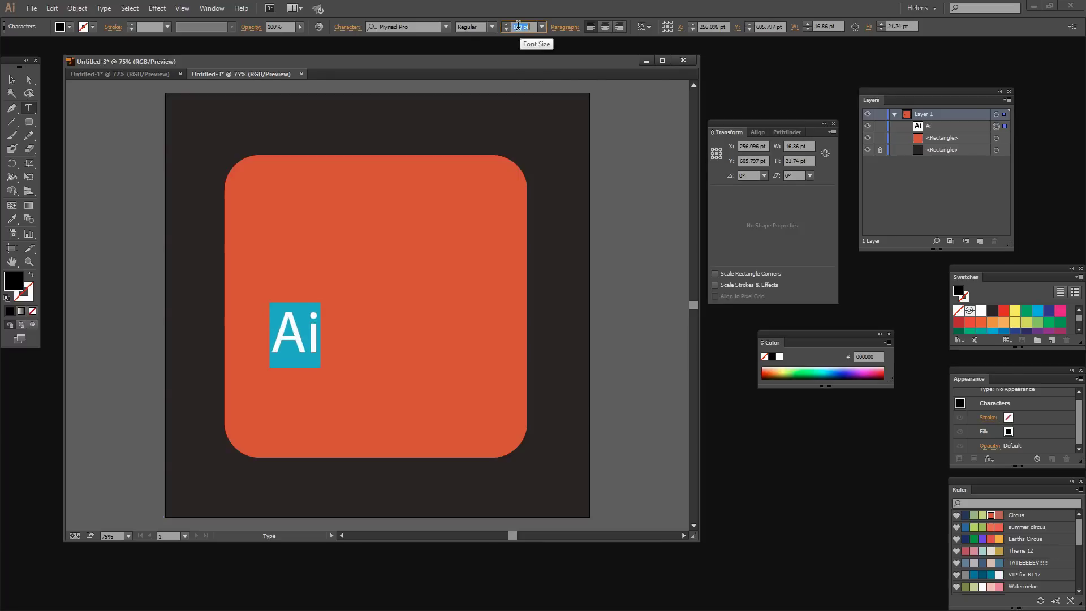
scroll(518, 26, up, 15)
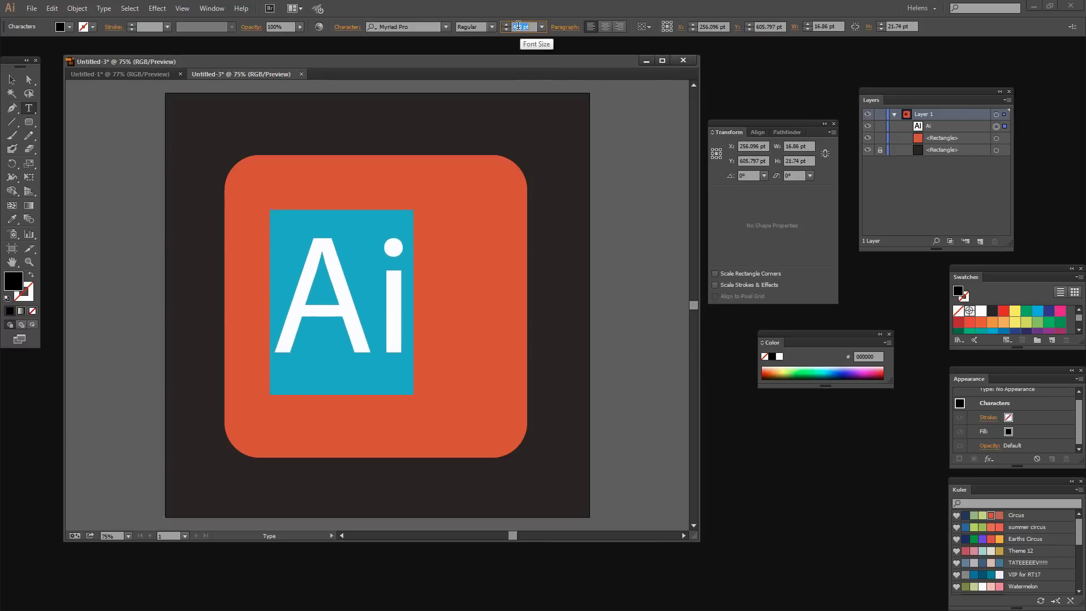
scroll(518, 26, up, 15)
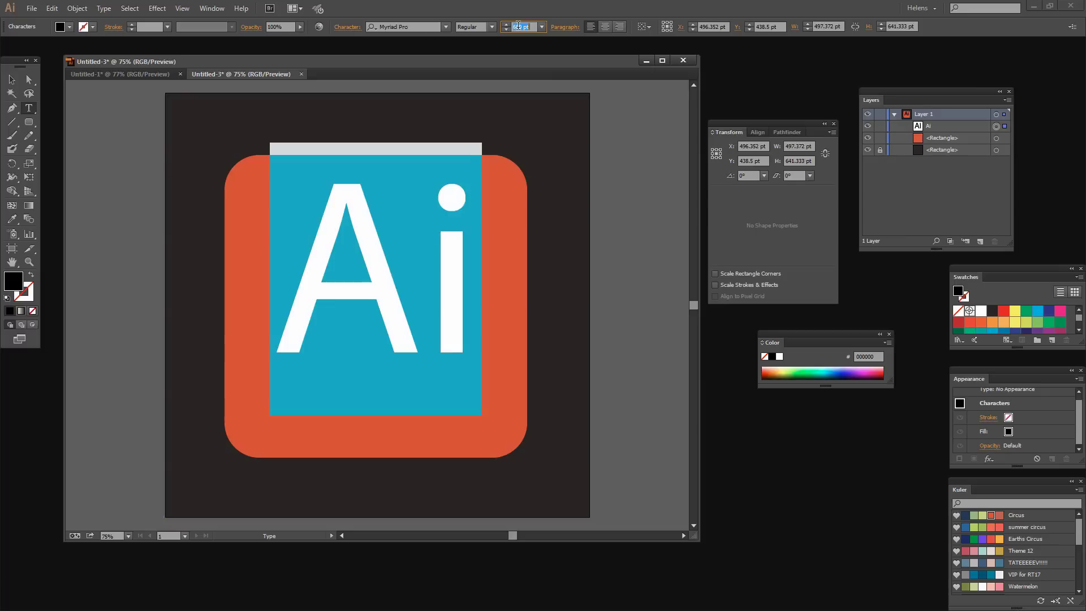
scroll(518, 26, up, 3)
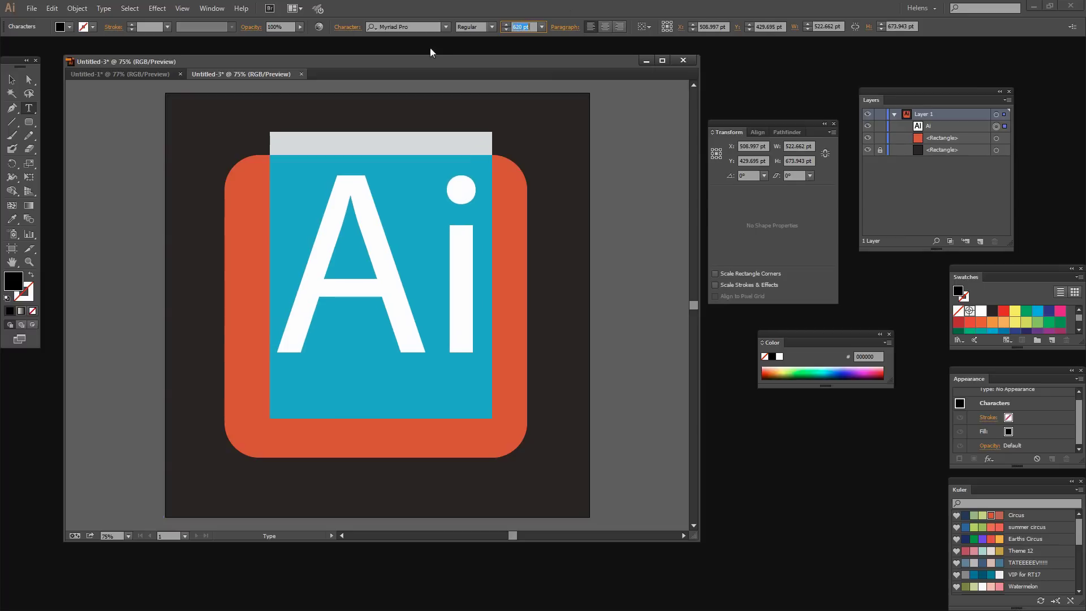
Position the Ai text centred on the square and set it to Myriad Pro Bold.
click(11, 79)
drag(386, 309, 375, 367)
click(492, 27)
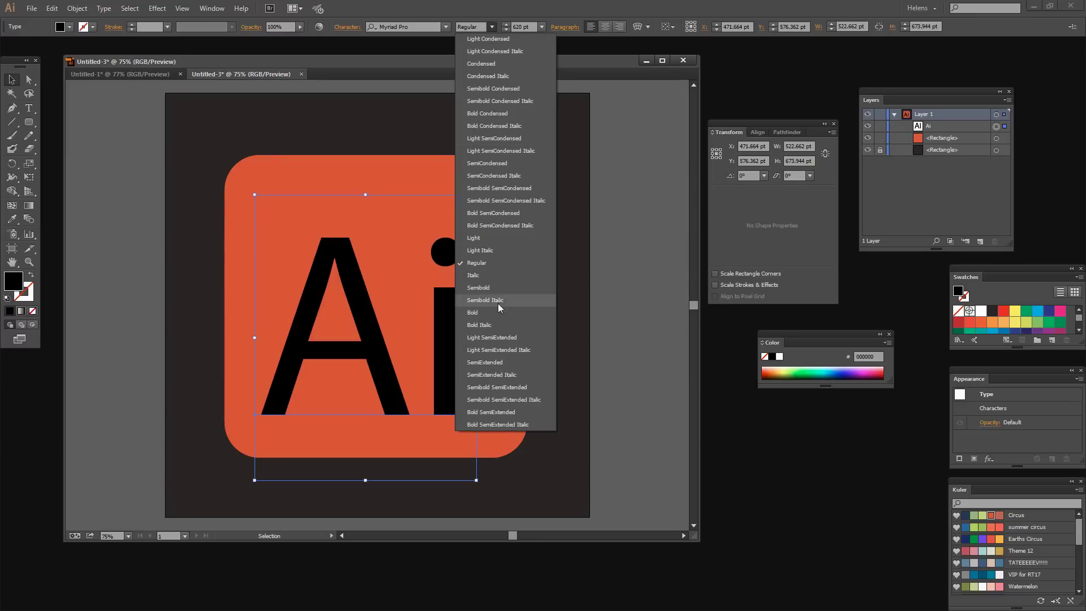
click(481, 314)
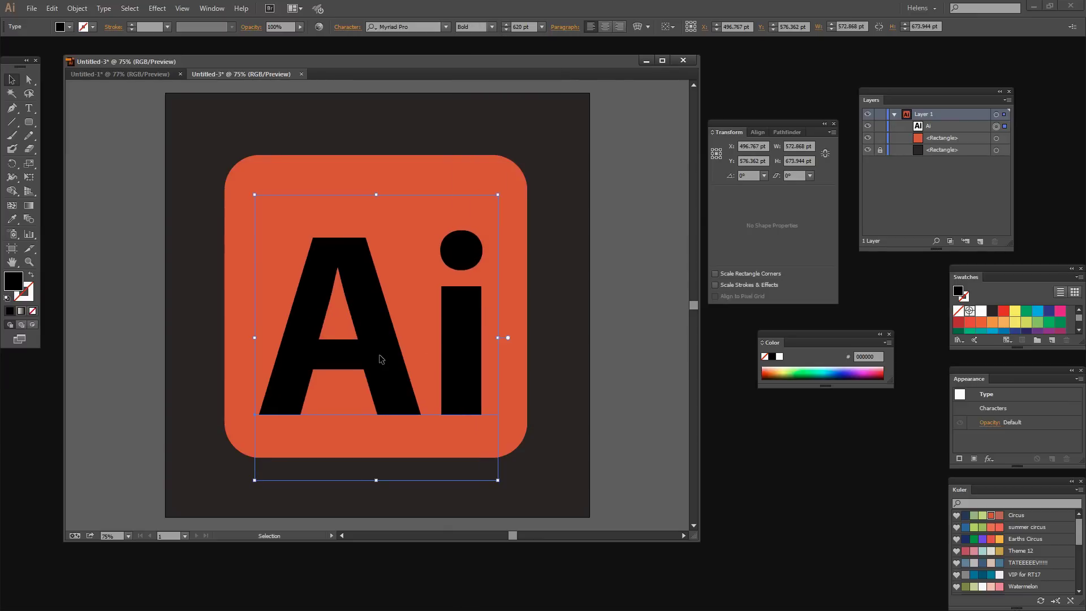
drag(379, 355, 379, 349)
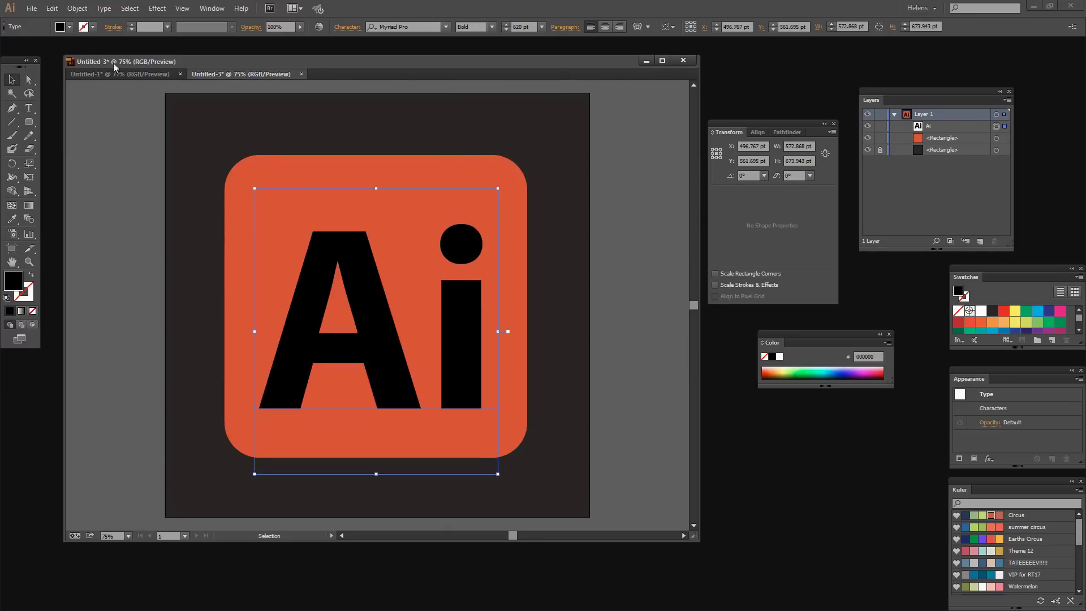
Convert the Ai lettering to outlines and delete the round dot of the i.
click(104, 9)
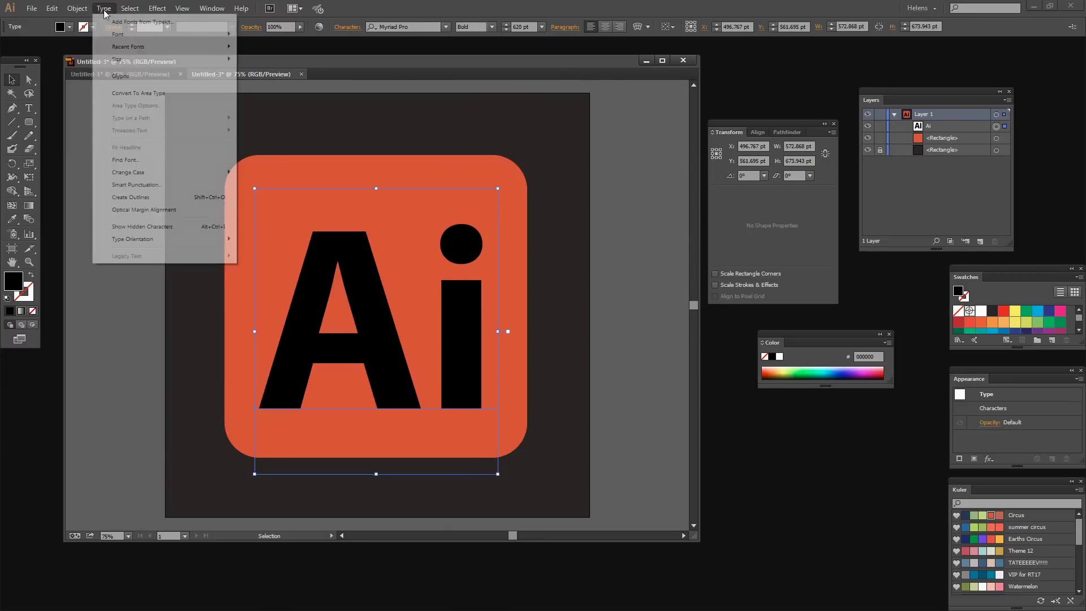
click(129, 198)
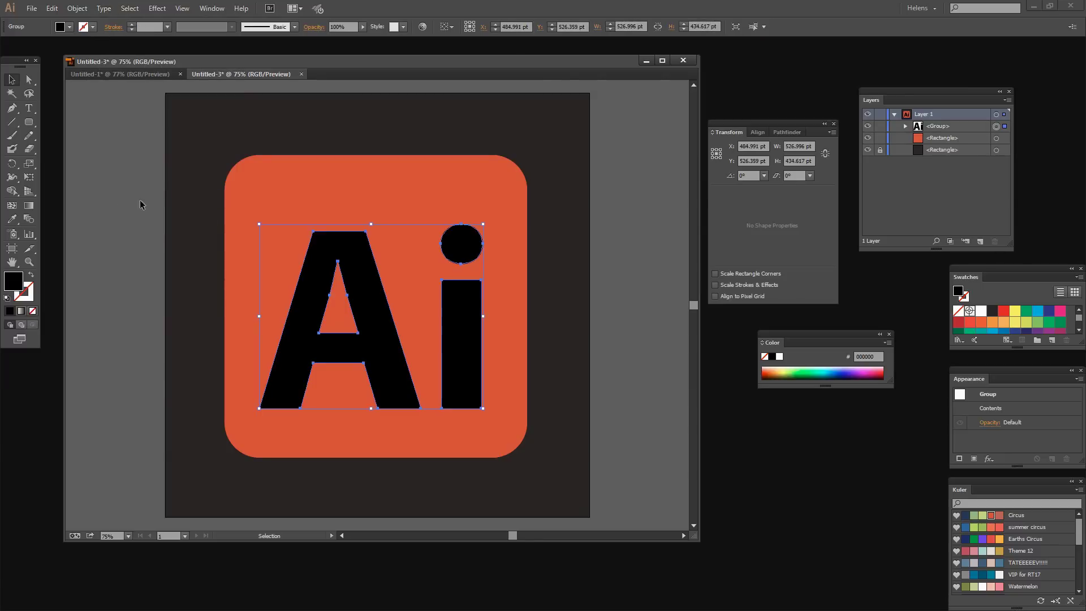
double_click(458, 253)
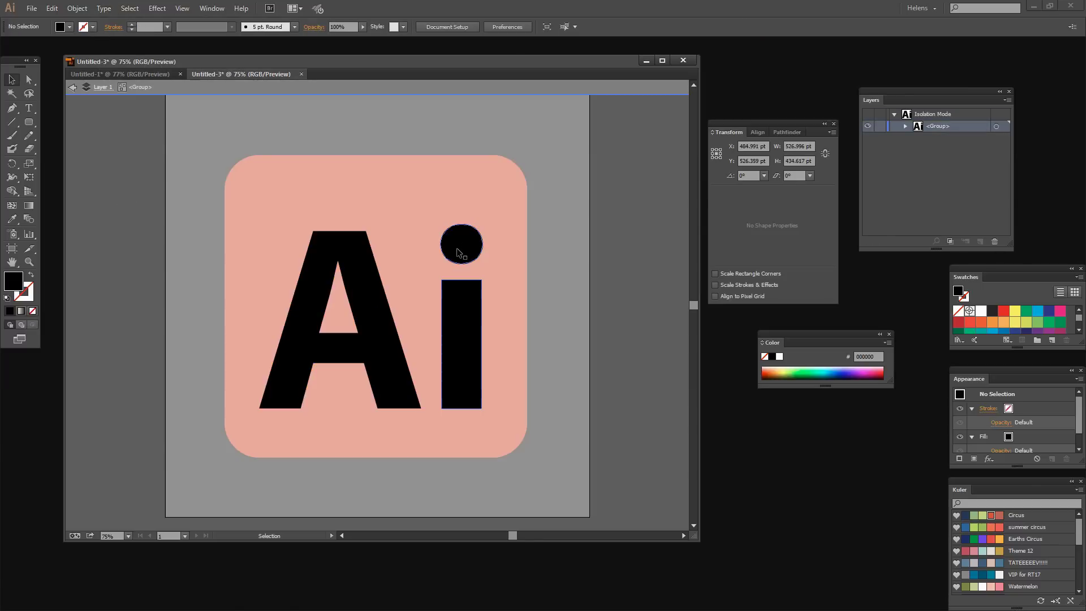
click(461, 250)
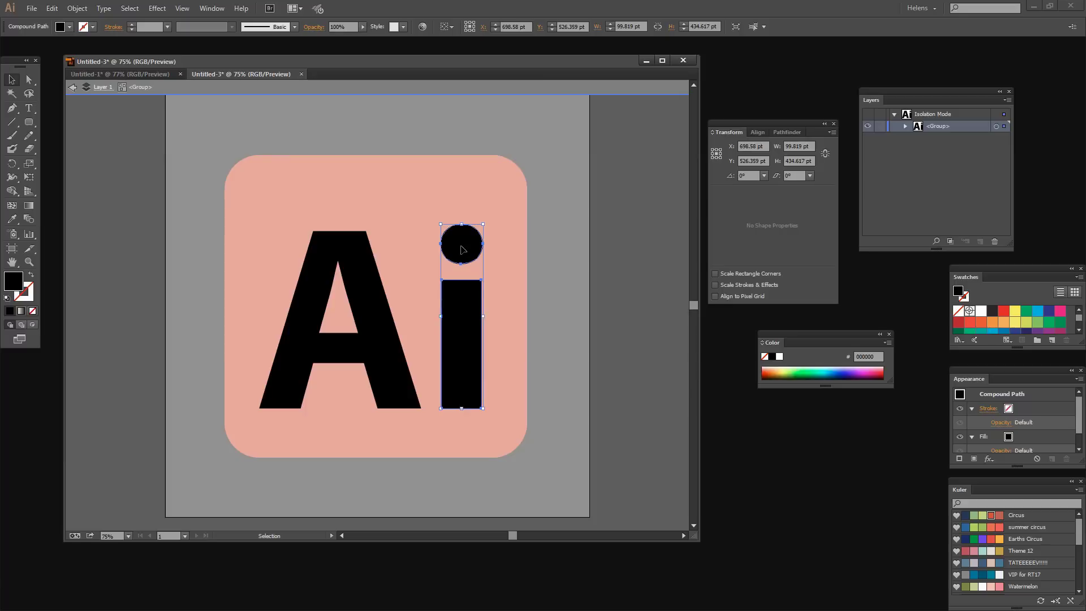
double_click(461, 250)
click(460, 254)
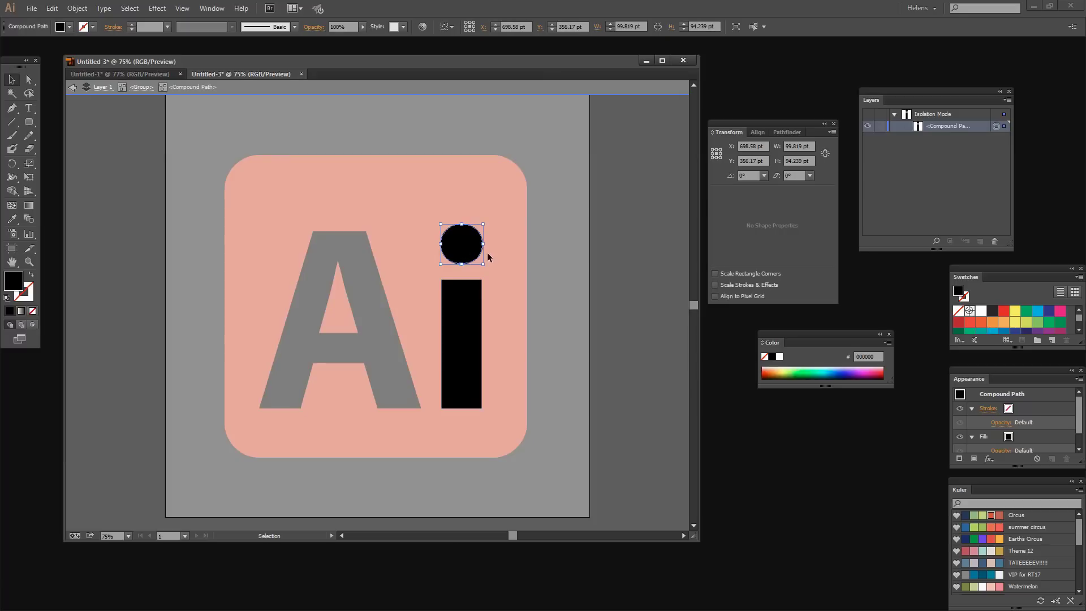
key(Delete)
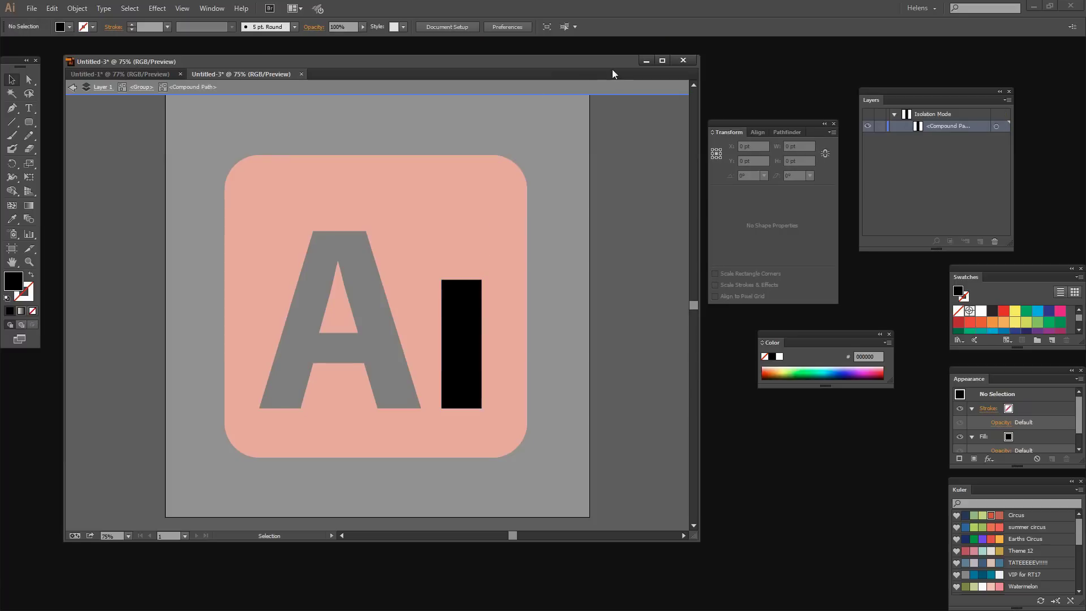
Draw a 94.239 × 83.21 pt square dot above the i's stem and exit isolation.
drag(29, 125, 85, 118)
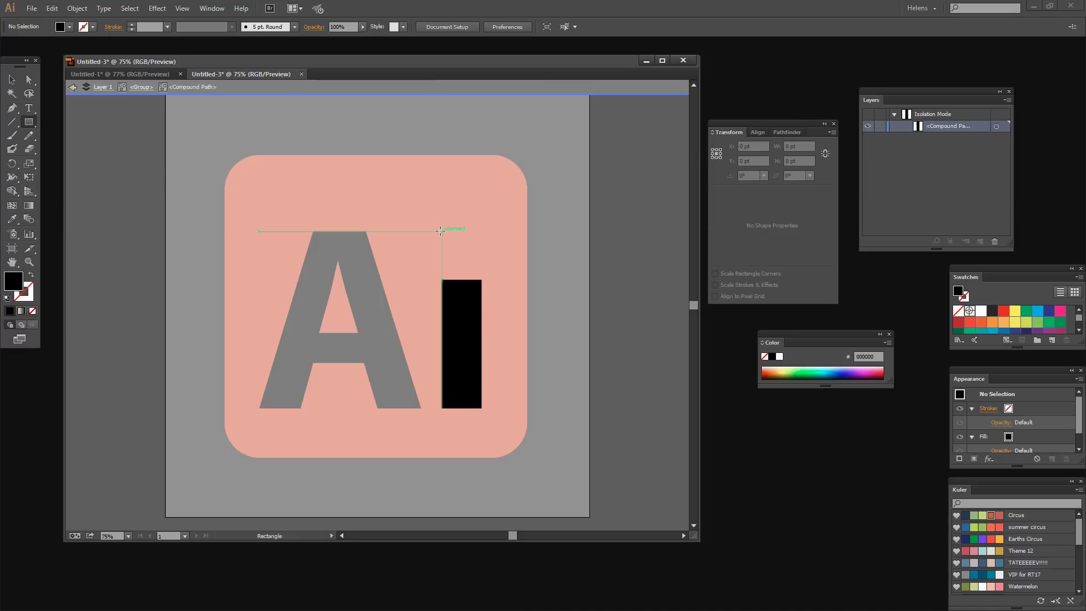
drag(441, 230, 481, 266)
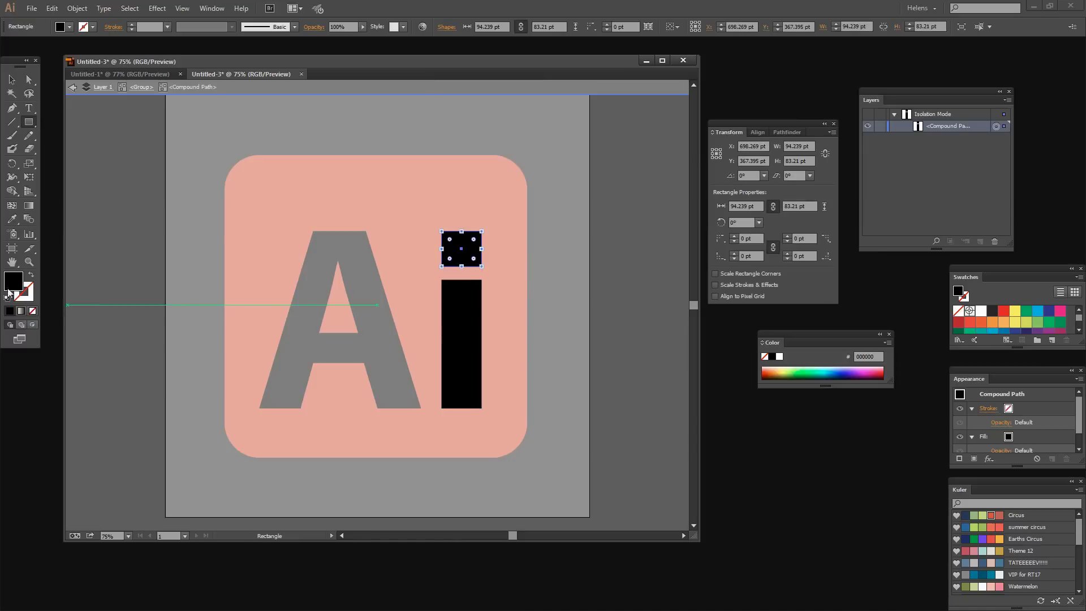
click(72, 87)
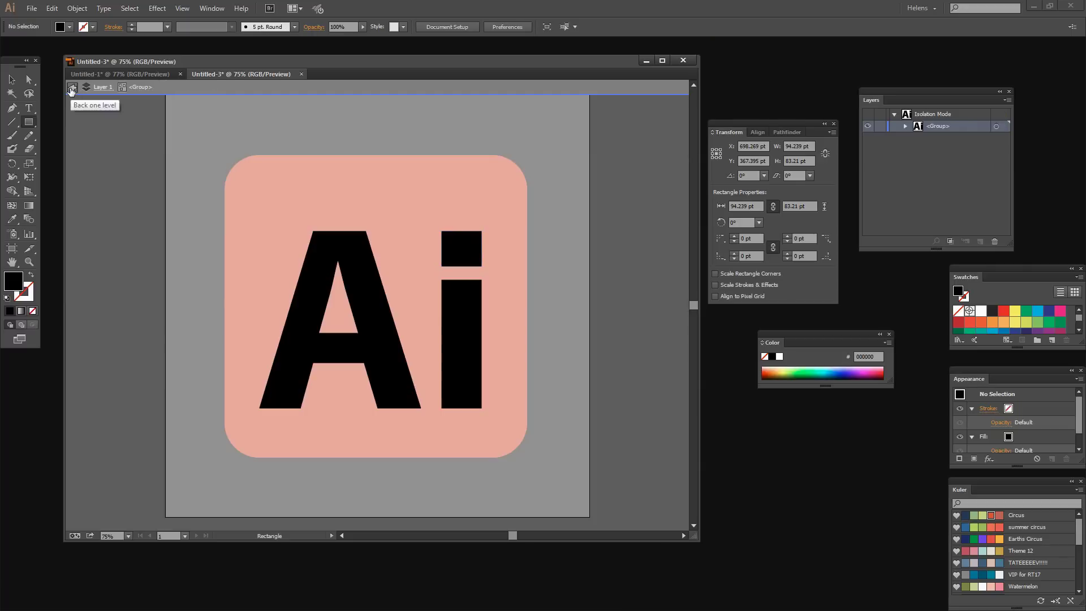
click(72, 88)
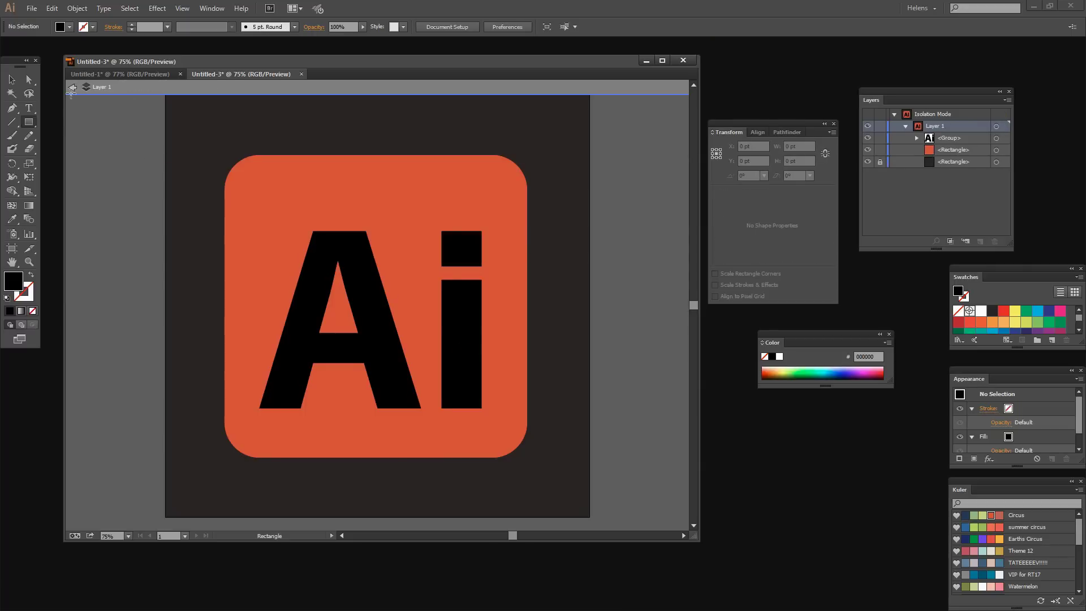
Fill the Ai lettering group white and move it up to X 487.441 pt, Y 503 pt.
click(72, 88)
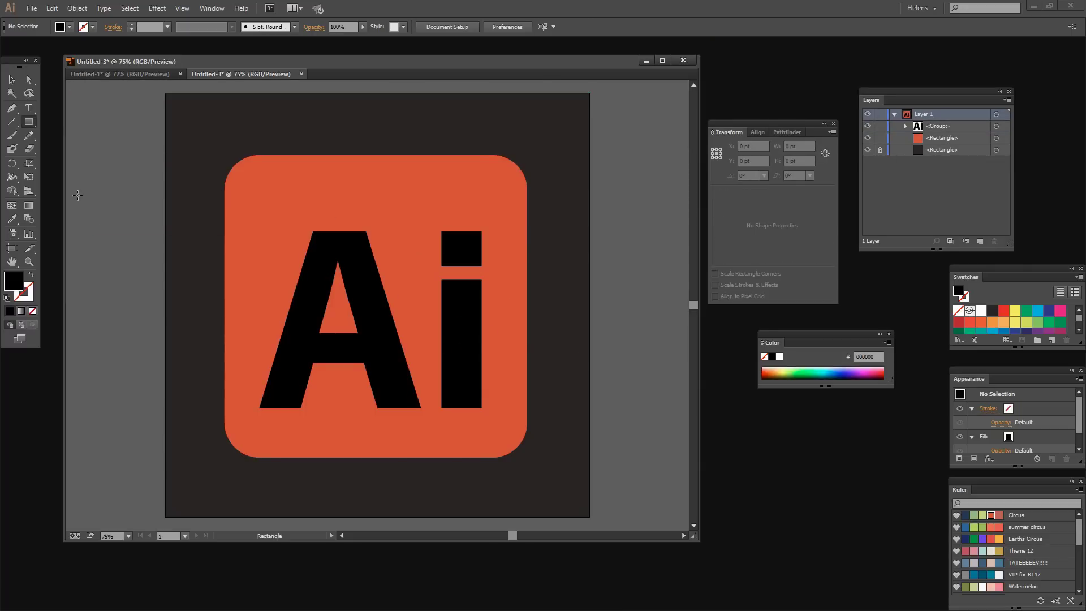
click(12, 79)
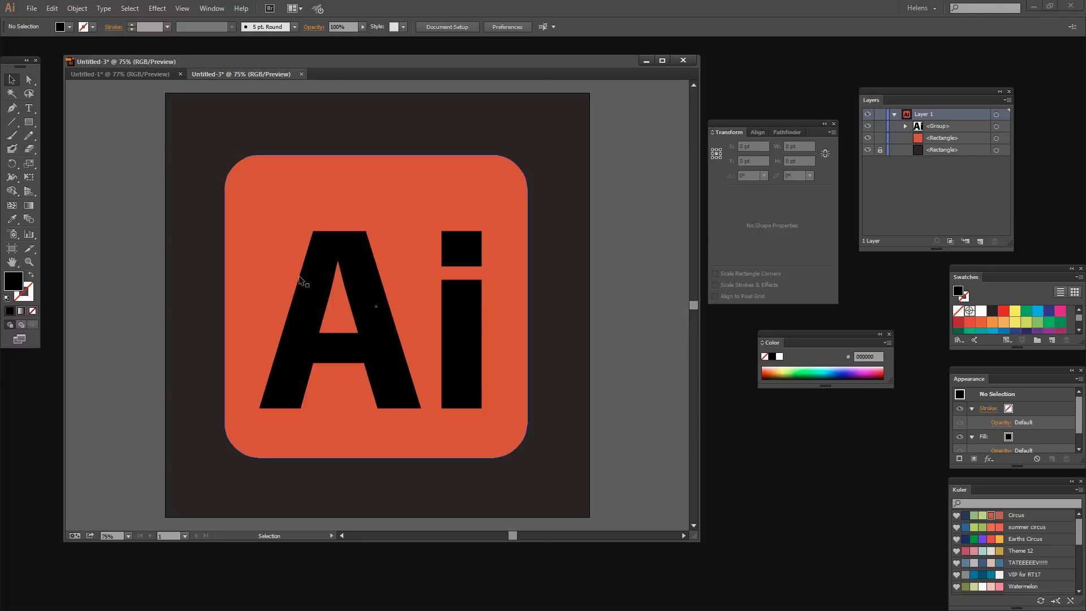
click(322, 286)
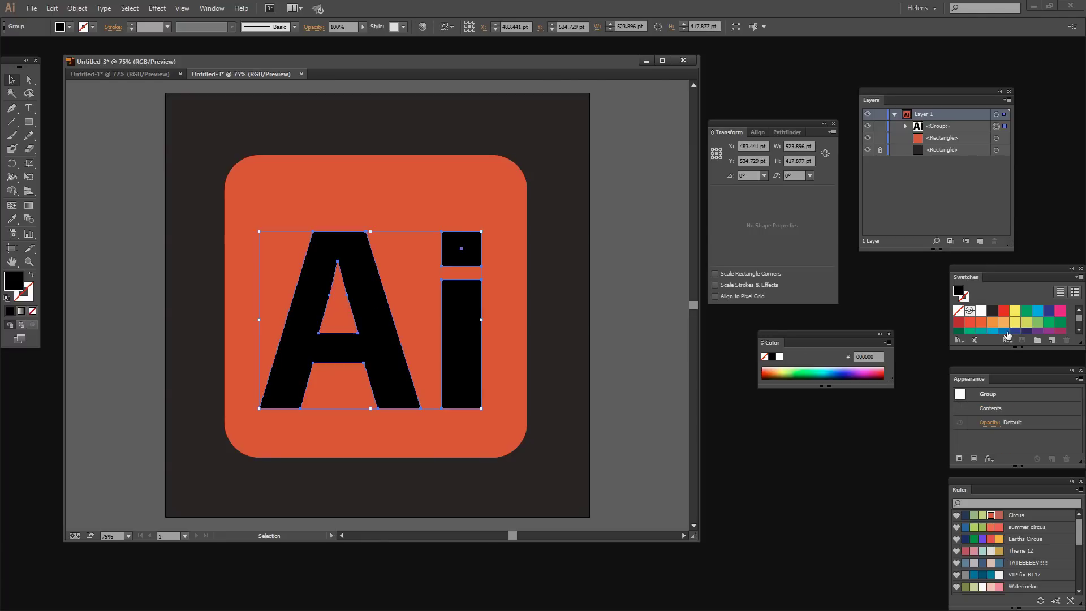
click(980, 311)
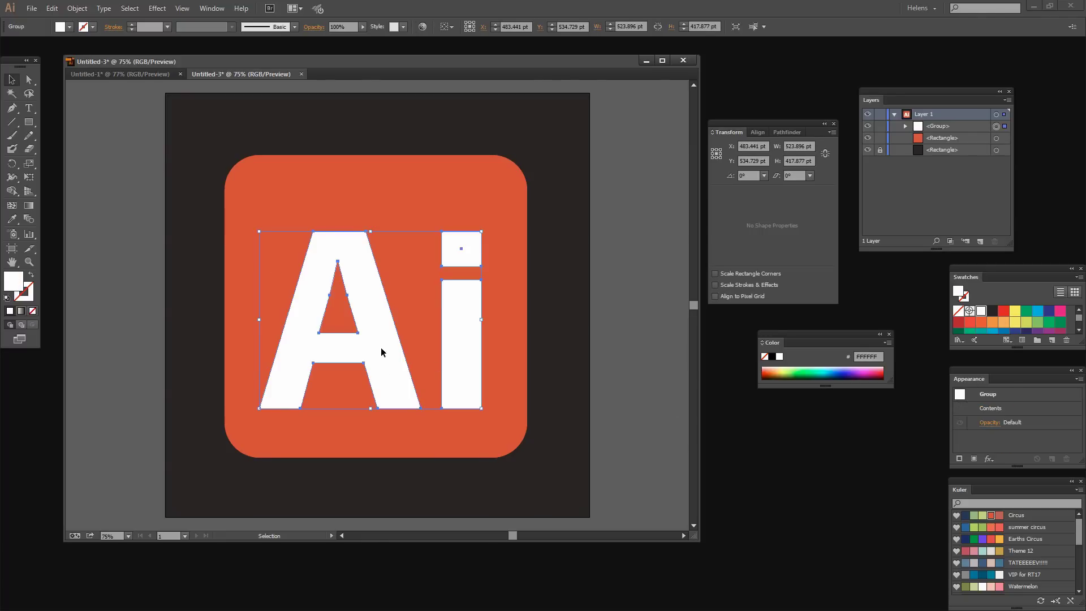
drag(381, 347, 383, 334)
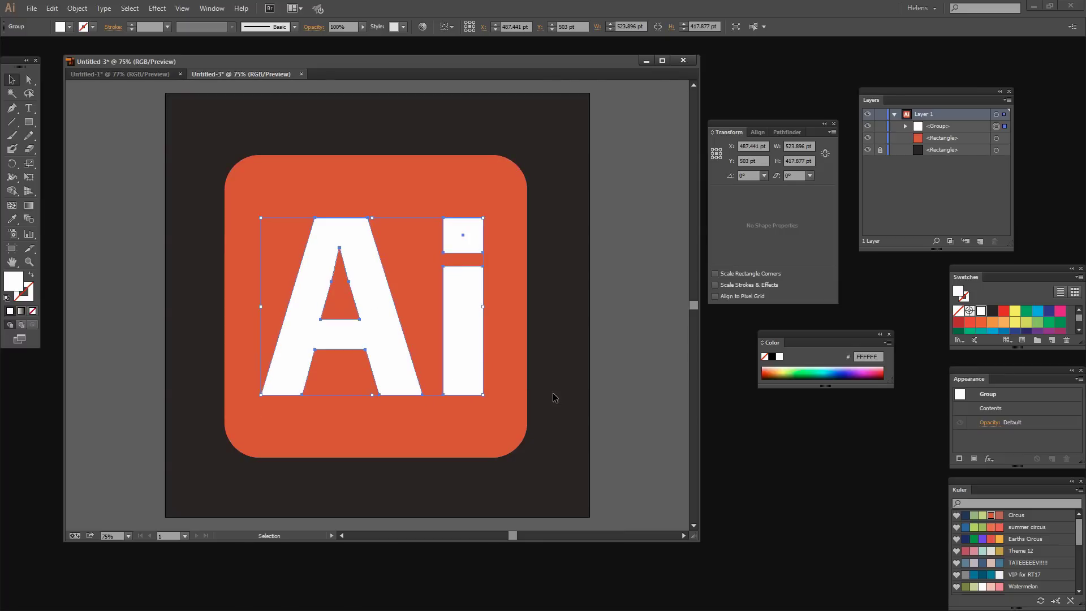
key(z)
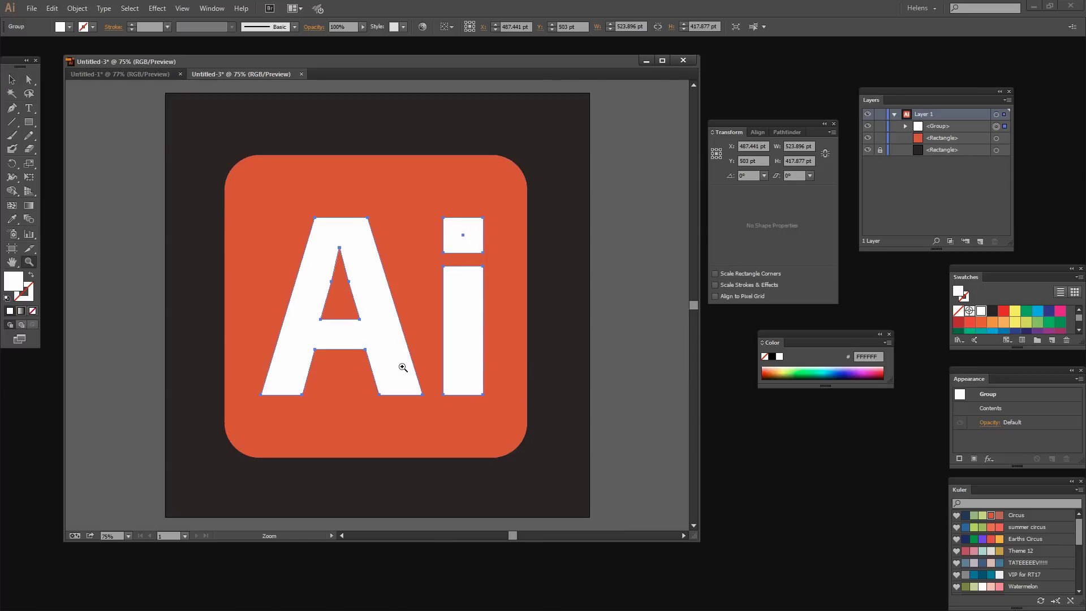
alt+click(401, 368)
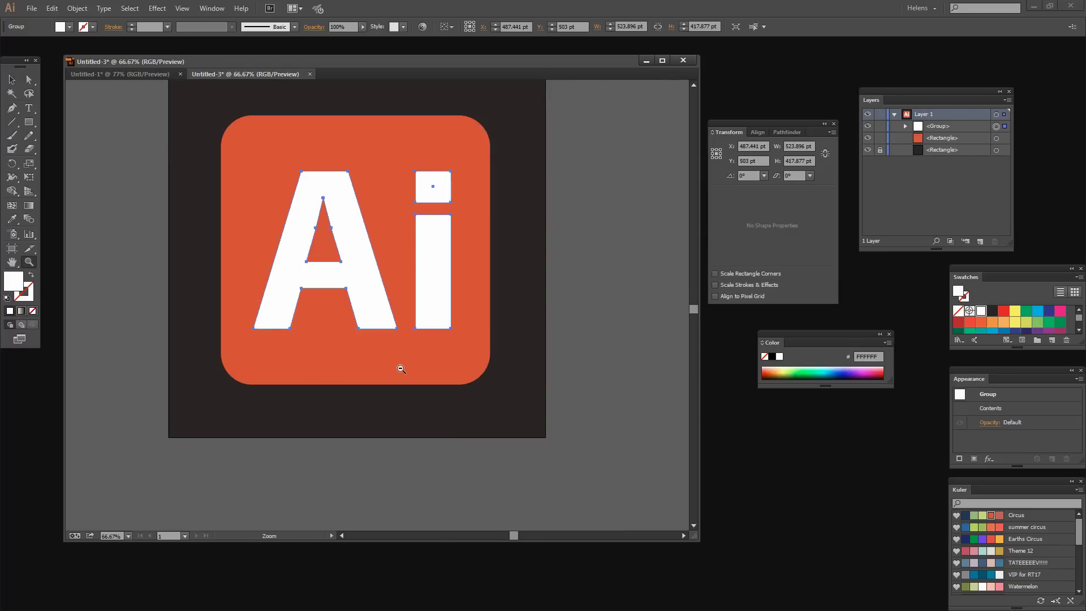
alt+click(390, 309)
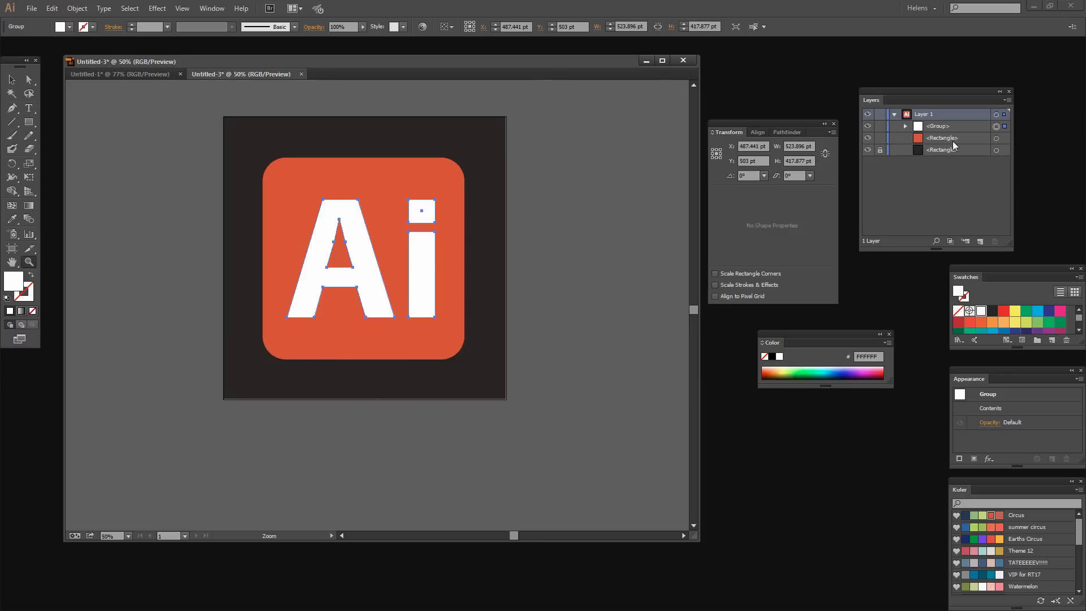
Duplicate the Ai lettering group twice in the Layers panel and hide the topmost copy.
click(948, 127)
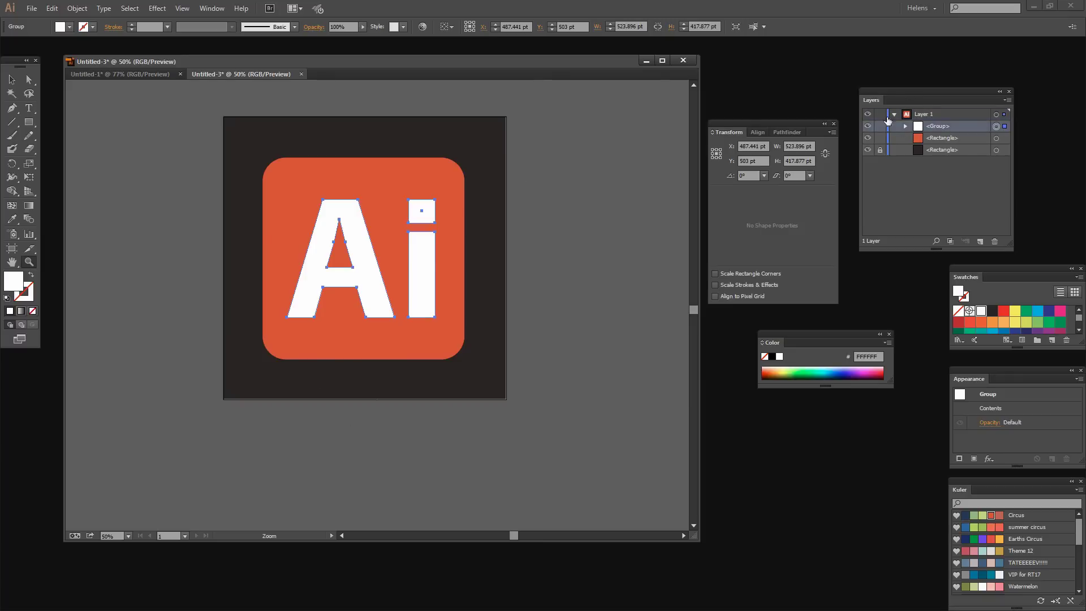
drag(963, 125, 980, 244)
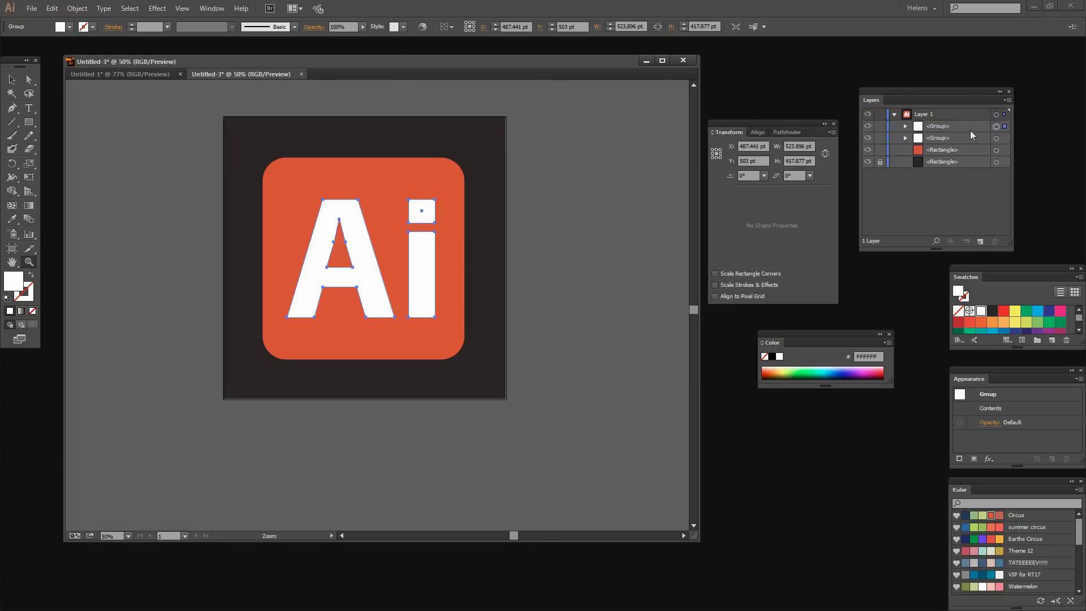
drag(972, 136, 981, 243)
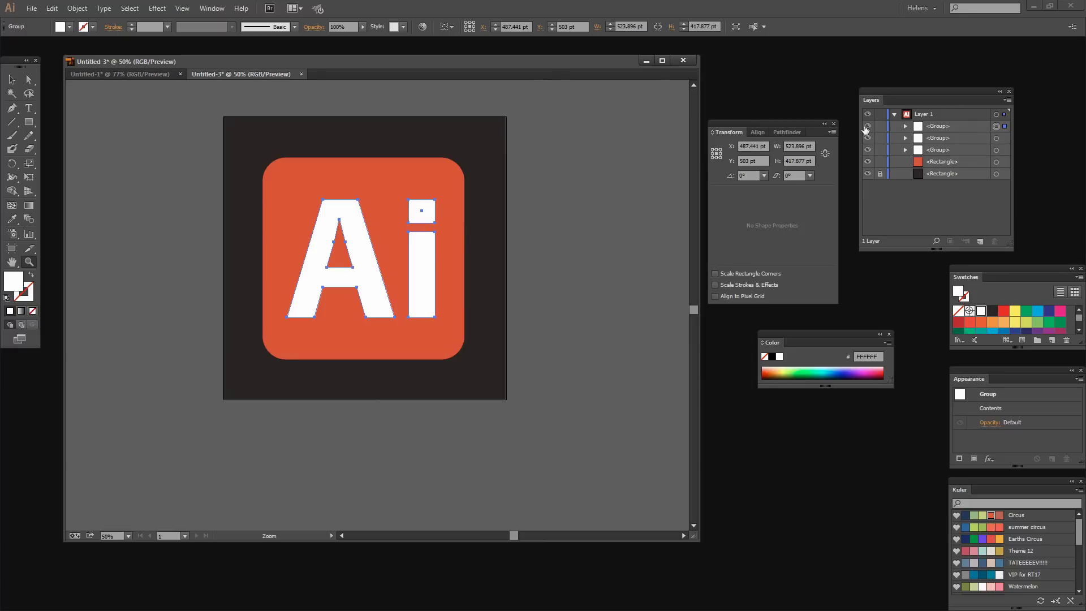
click(867, 125)
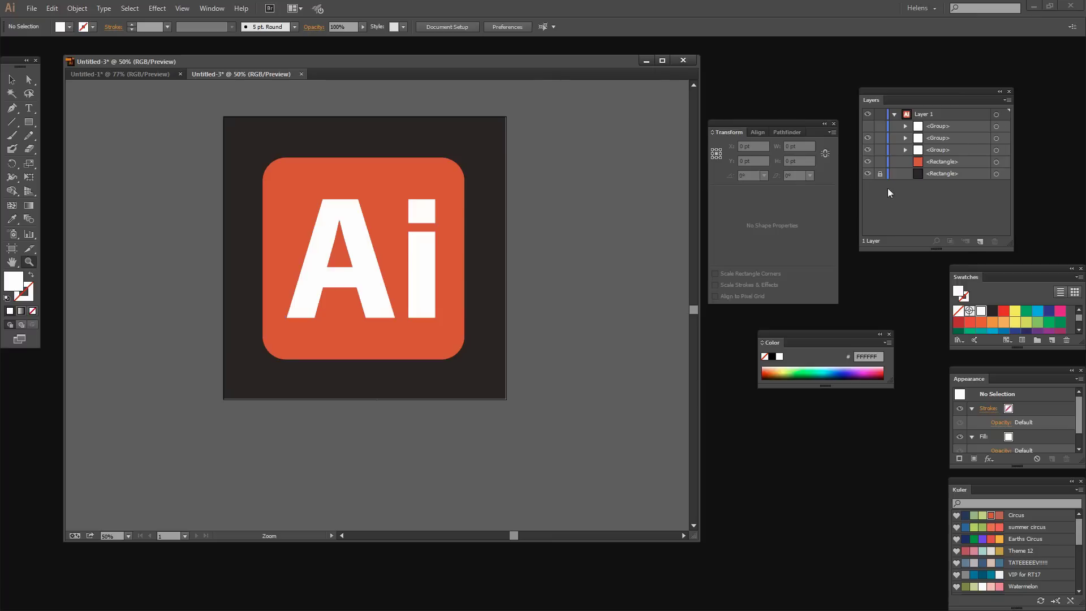
Fill the two visible Ai copies with dark 231F20, then select only the middle copy.
click(996, 138)
shift+click(996, 150)
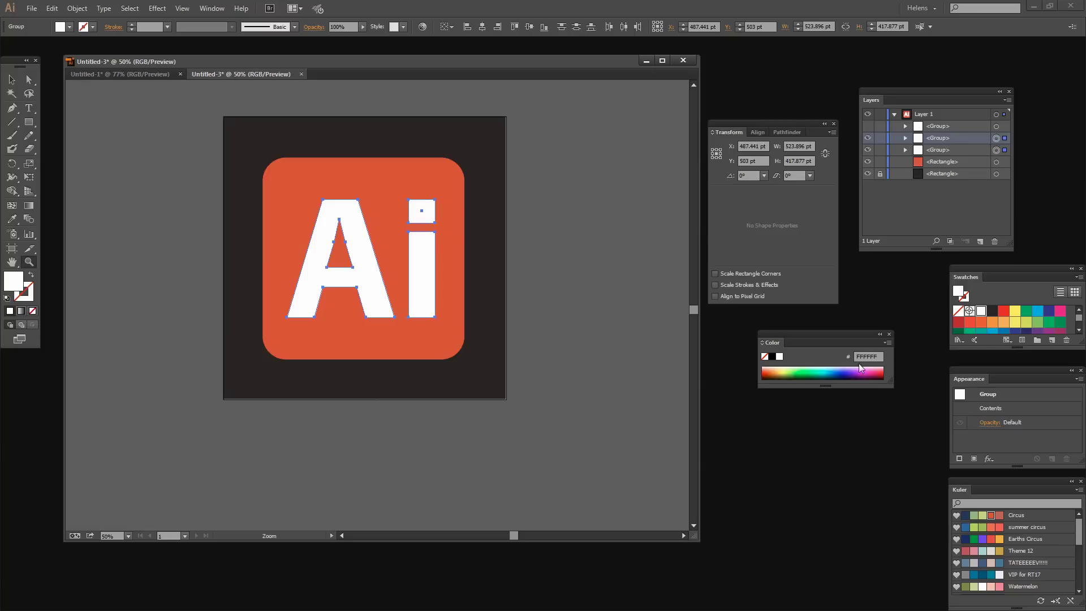
click(994, 311)
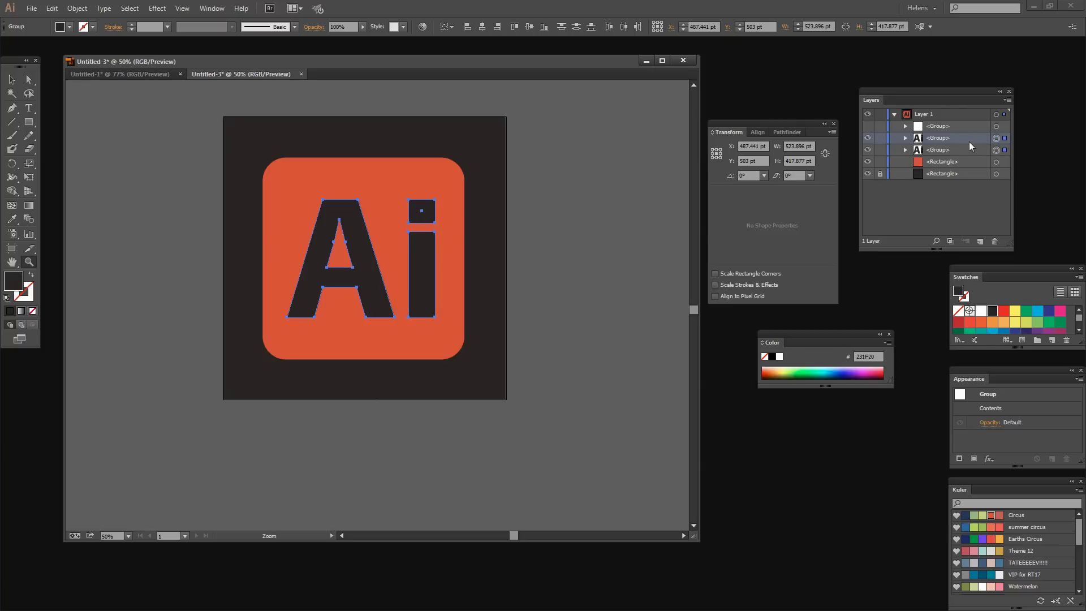
click(995, 148)
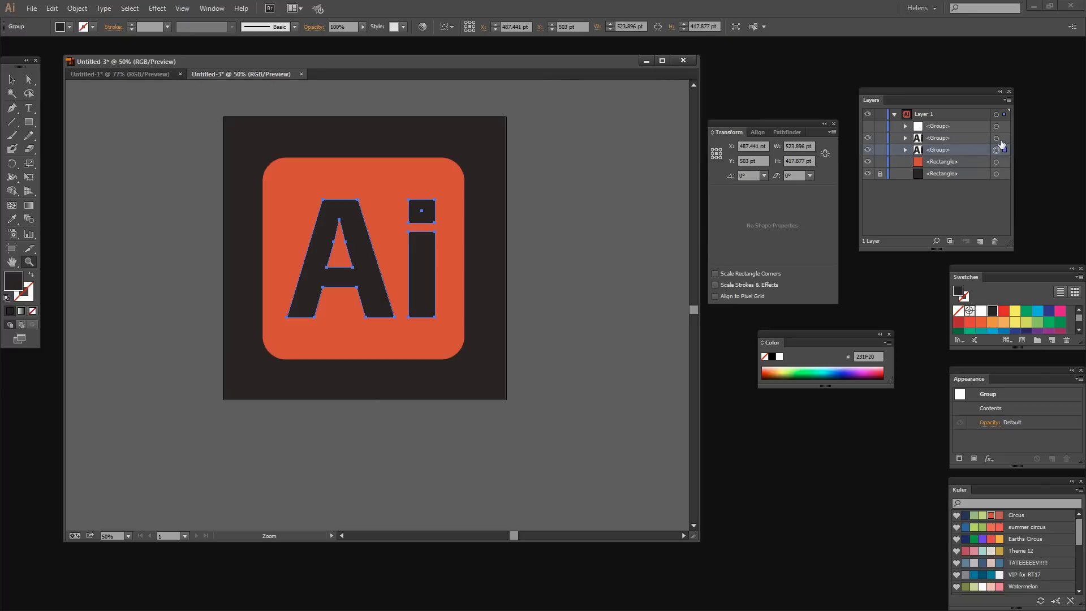
click(997, 139)
key(v)
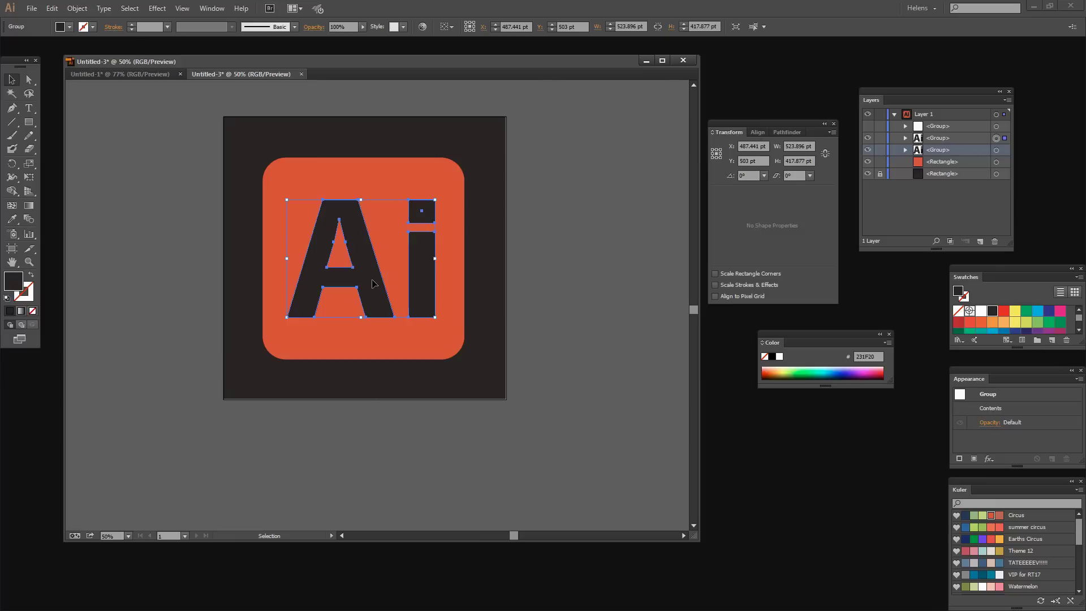
Move one dark Ai copy down-right past the artboard and blend it with the other copy.
drag(372, 280, 504, 437)
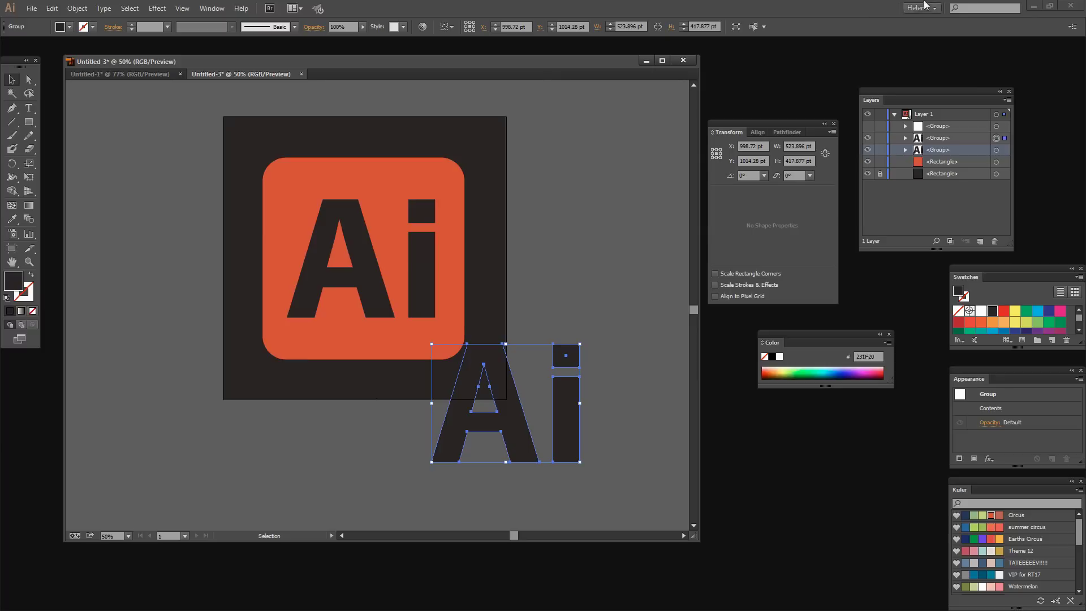
click(28, 219)
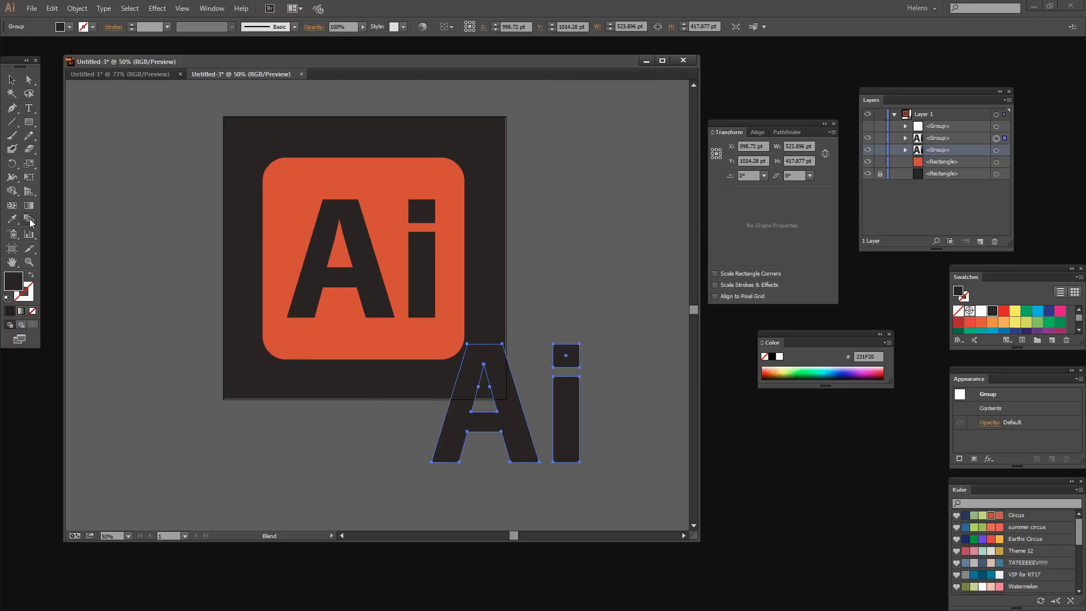
click(464, 395)
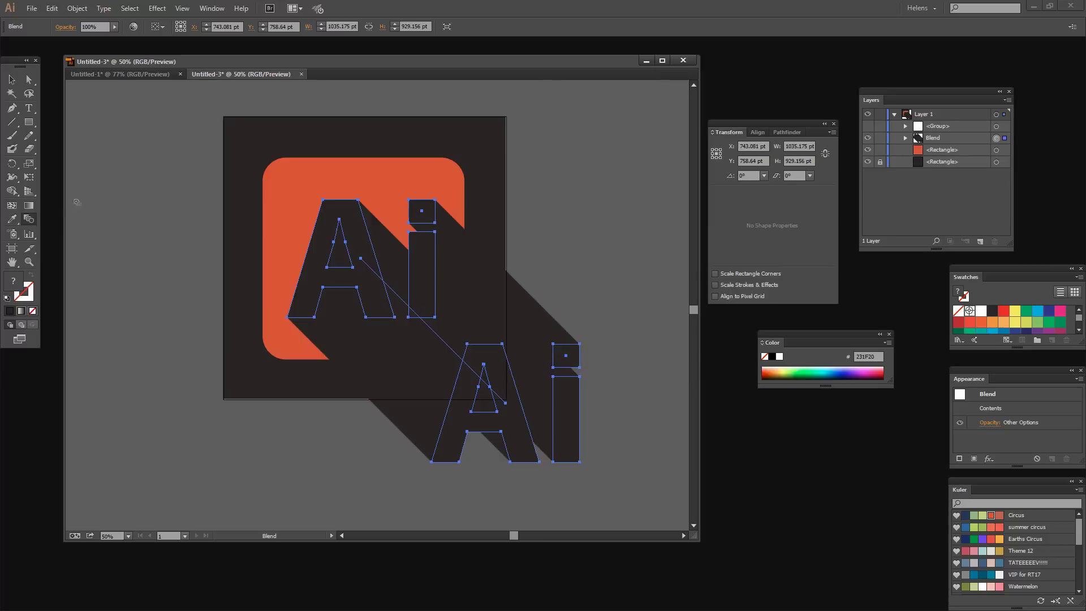
Set the shadow blend to Specified Distance spacing of 1 pt with Preview on.
double_click(26, 222)
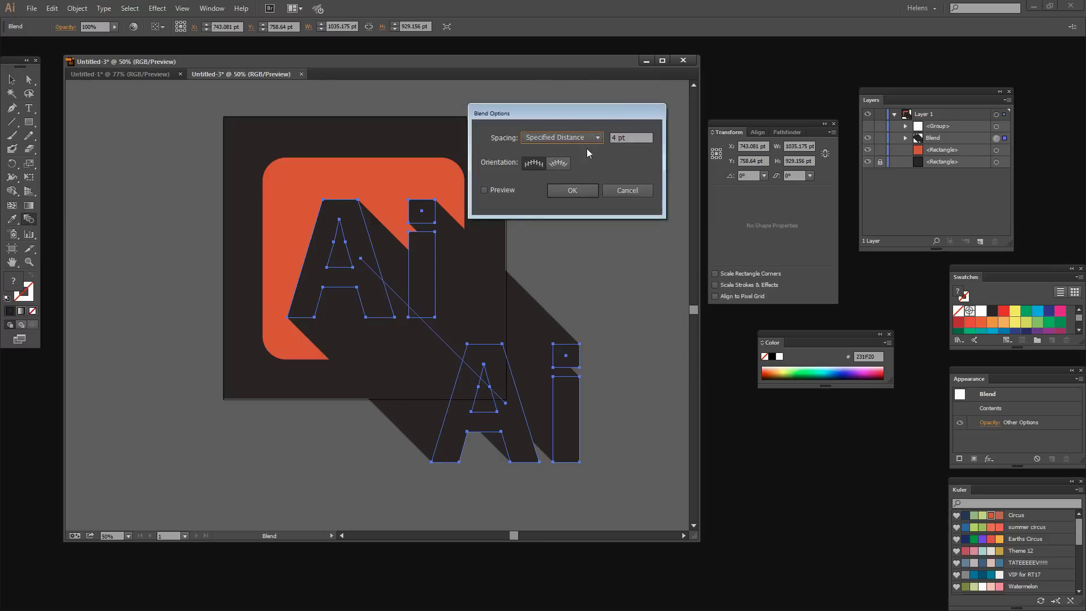
click(484, 190)
drag(528, 110, 570, 104)
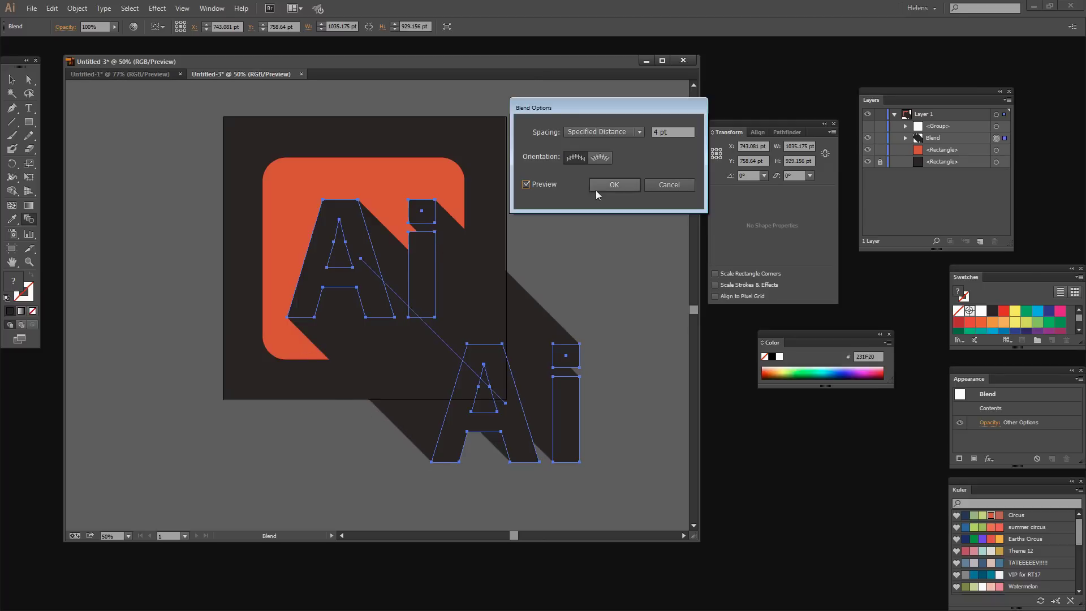
drag(673, 129, 575, 119)
text(1)
click(615, 185)
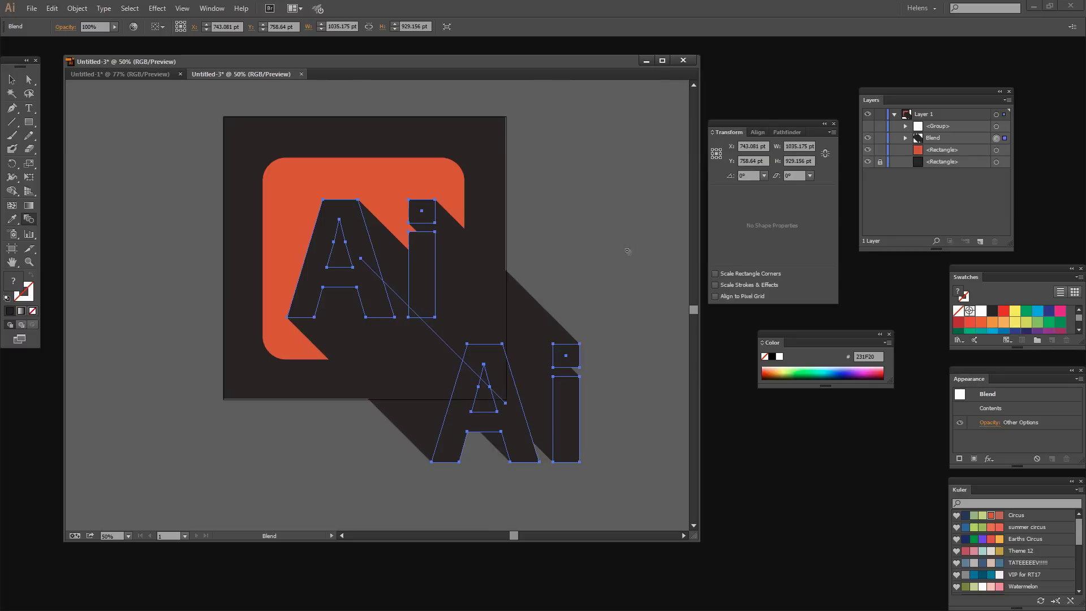
Give the long-shadow blend 20% opacity and the Multiply blending mode.
click(212, 8)
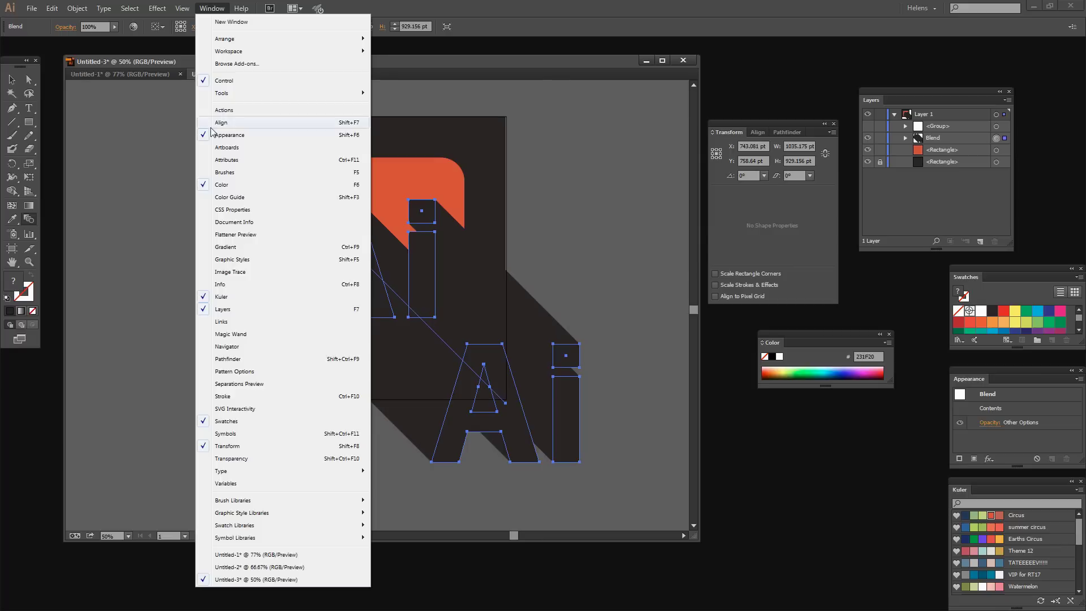
click(989, 422)
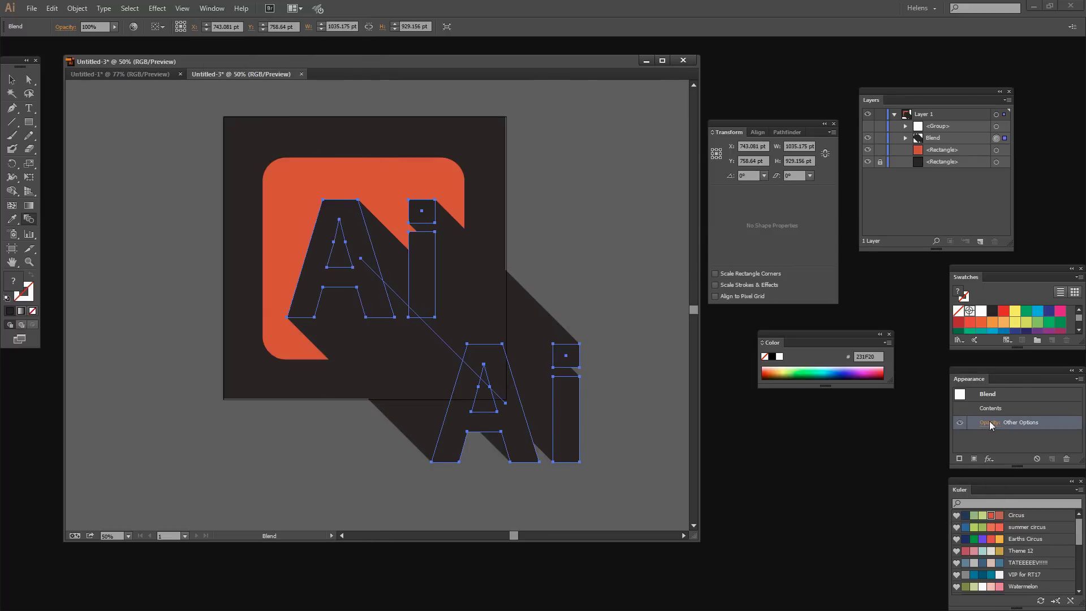
click(989, 422)
click(988, 445)
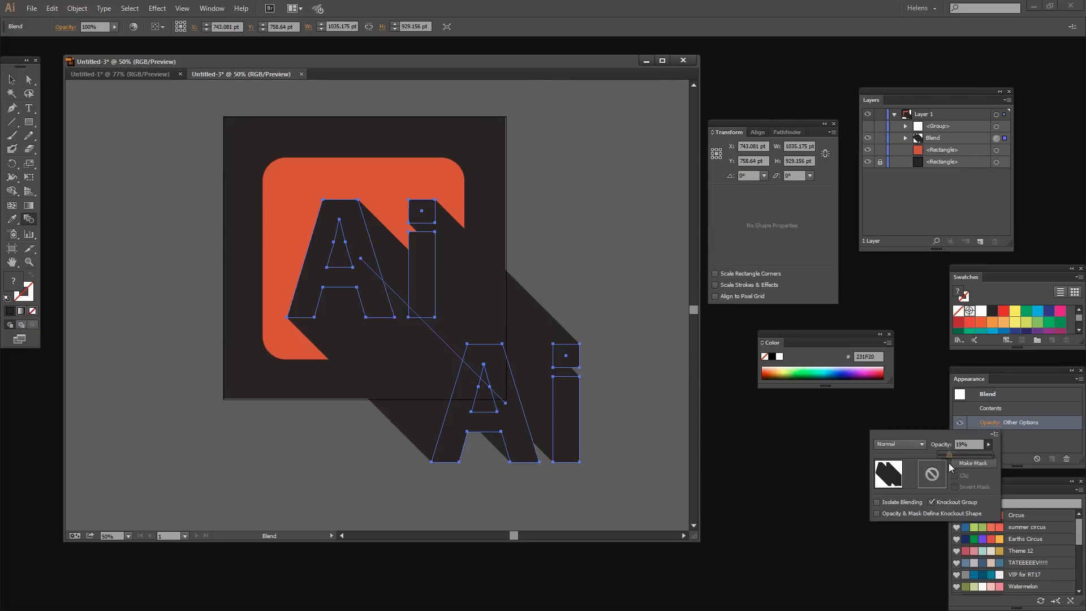
drag(952, 467, 950, 455)
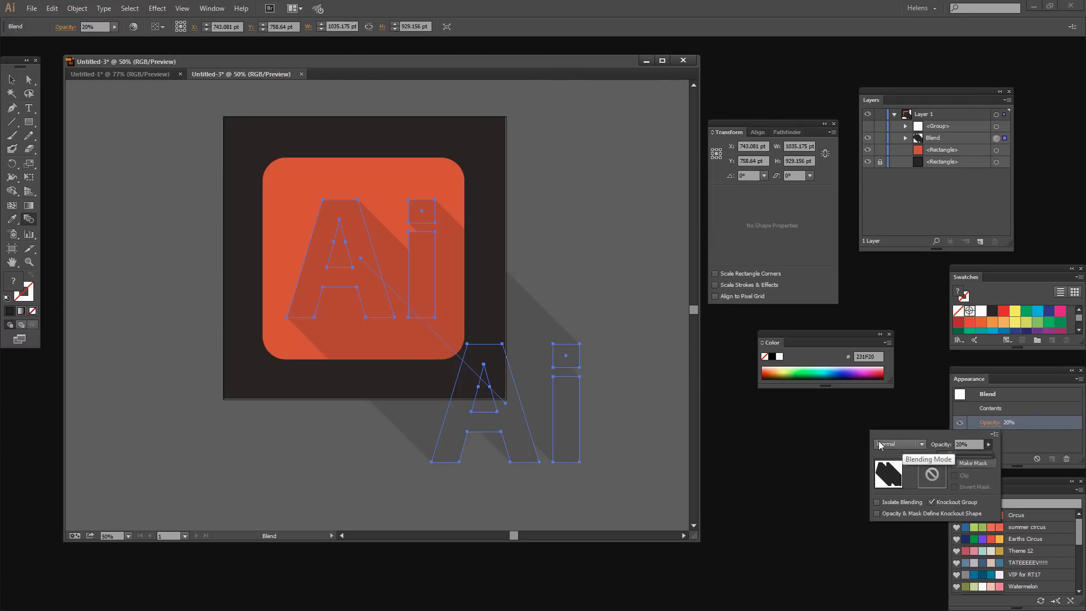
click(922, 444)
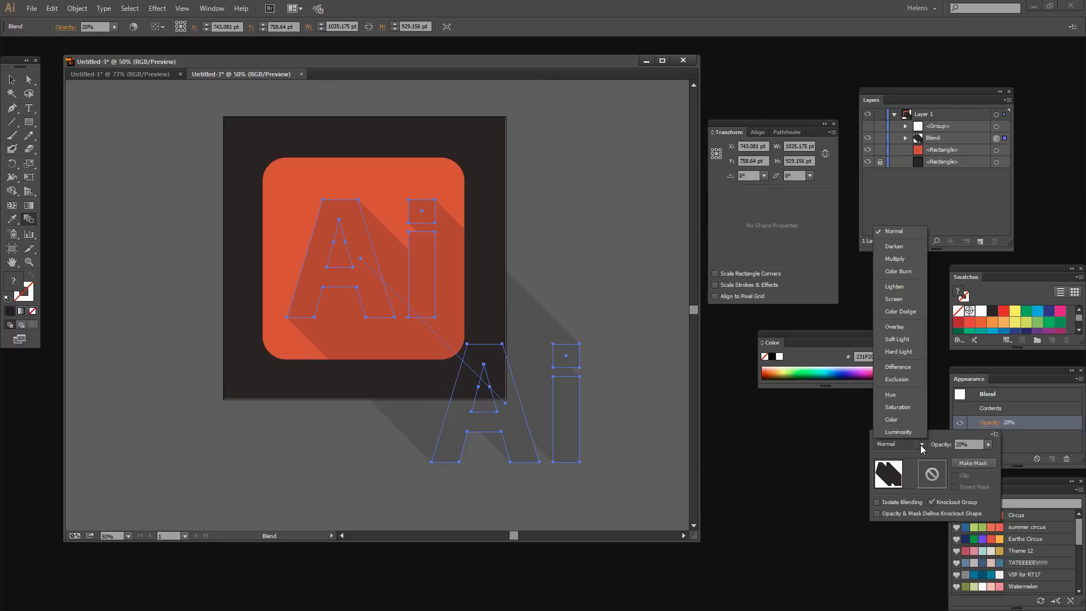
click(893, 263)
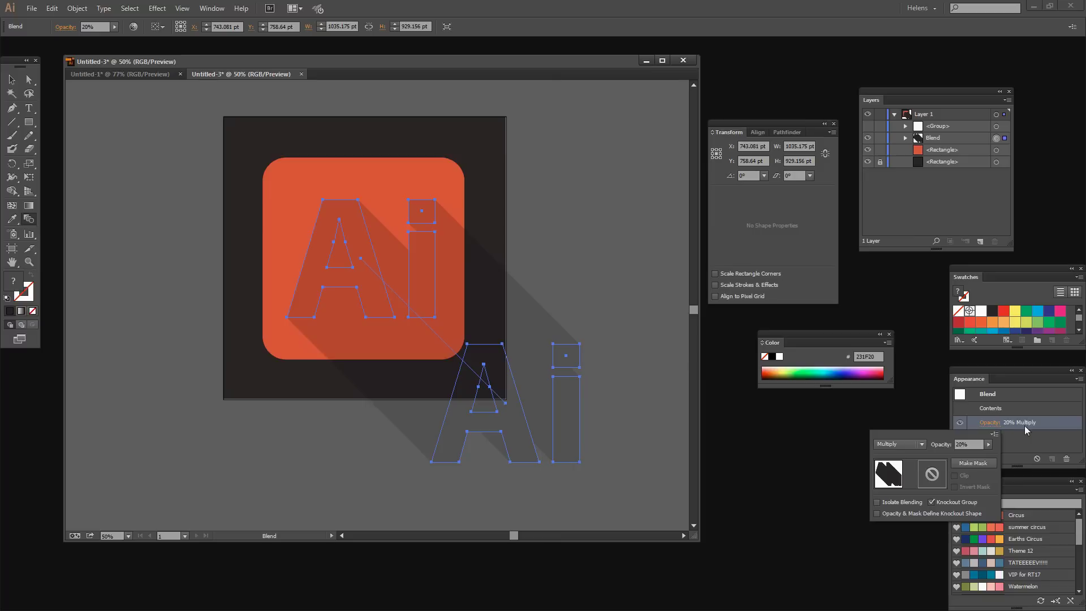
click(1034, 439)
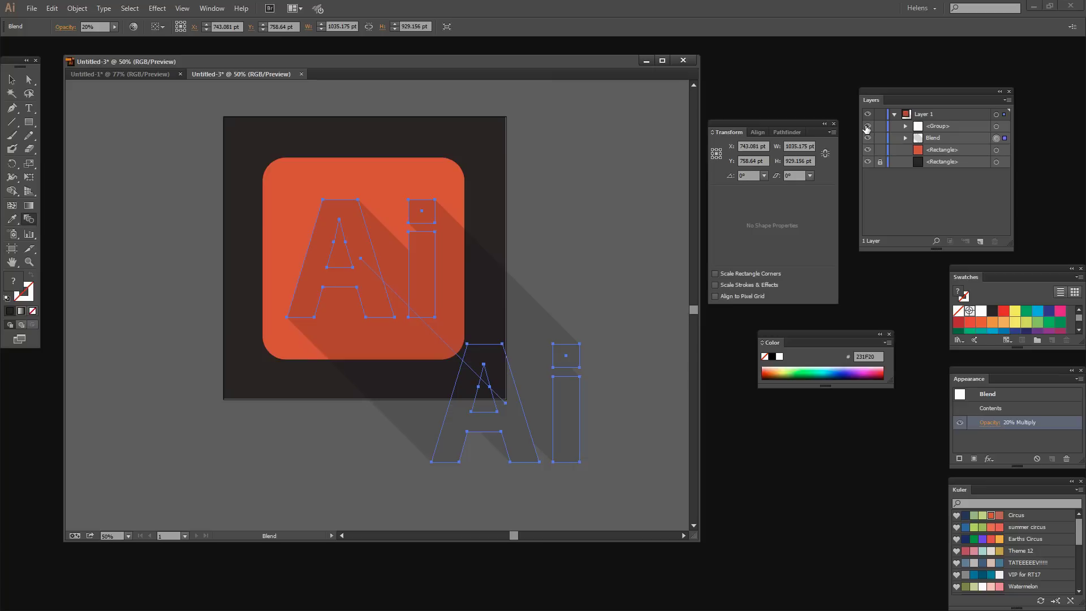
Make the white Ai letters group visible again and deselect everything.
click(867, 125)
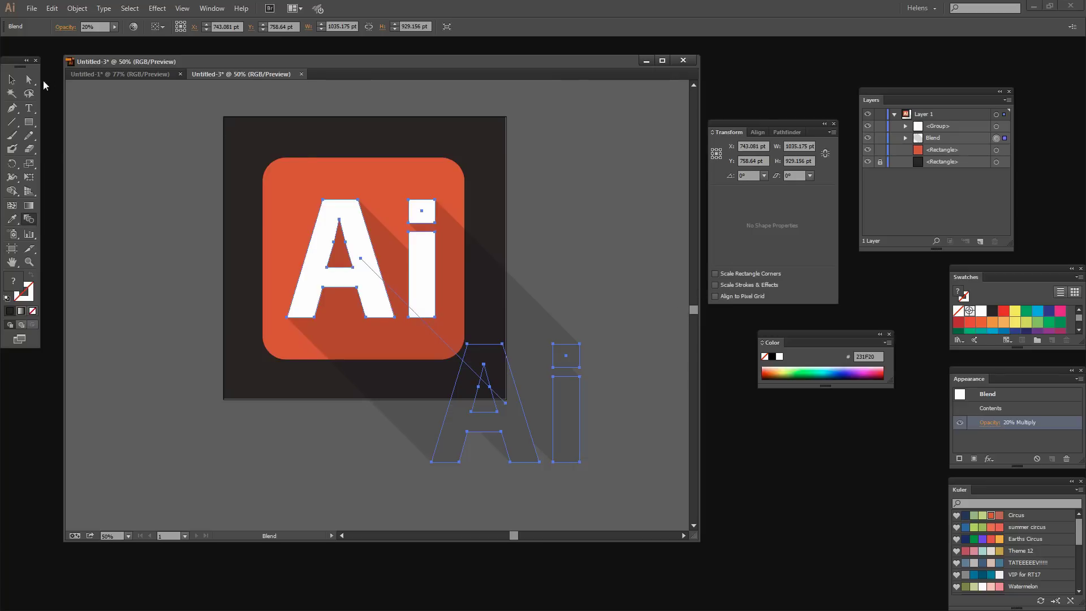
key(v)
click(655, 180)
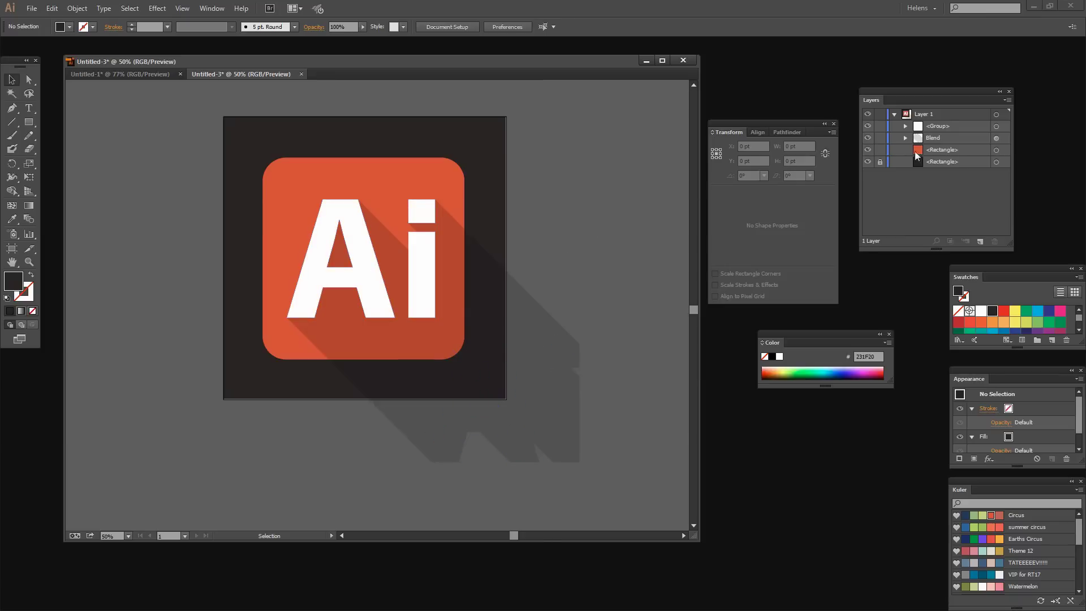
Duplicate the orange rounded square and stack the copy between the letters and the blend.
click(968, 150)
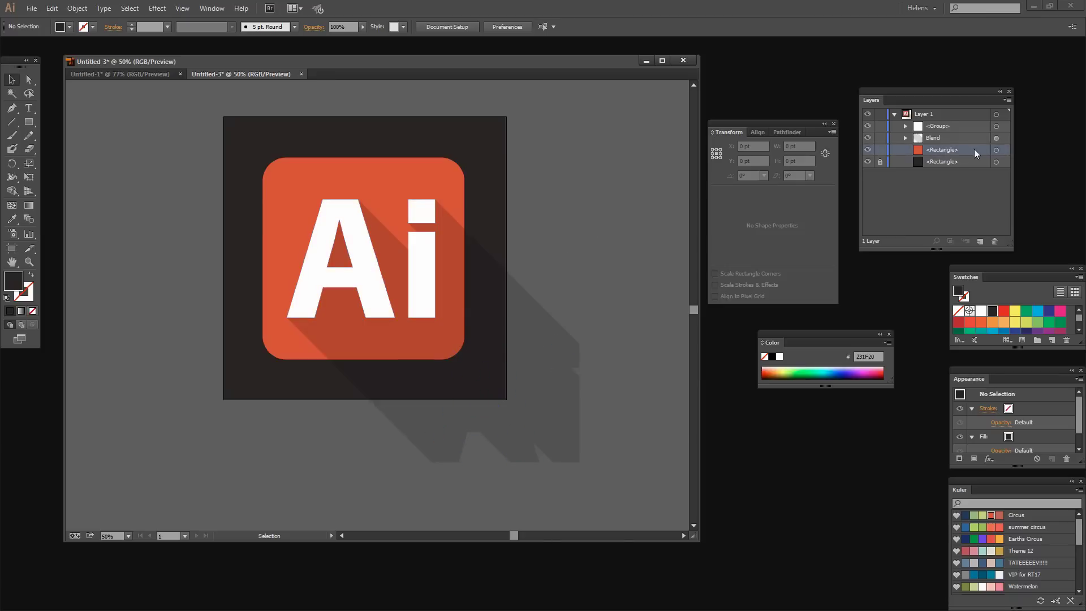
drag(974, 150, 981, 240)
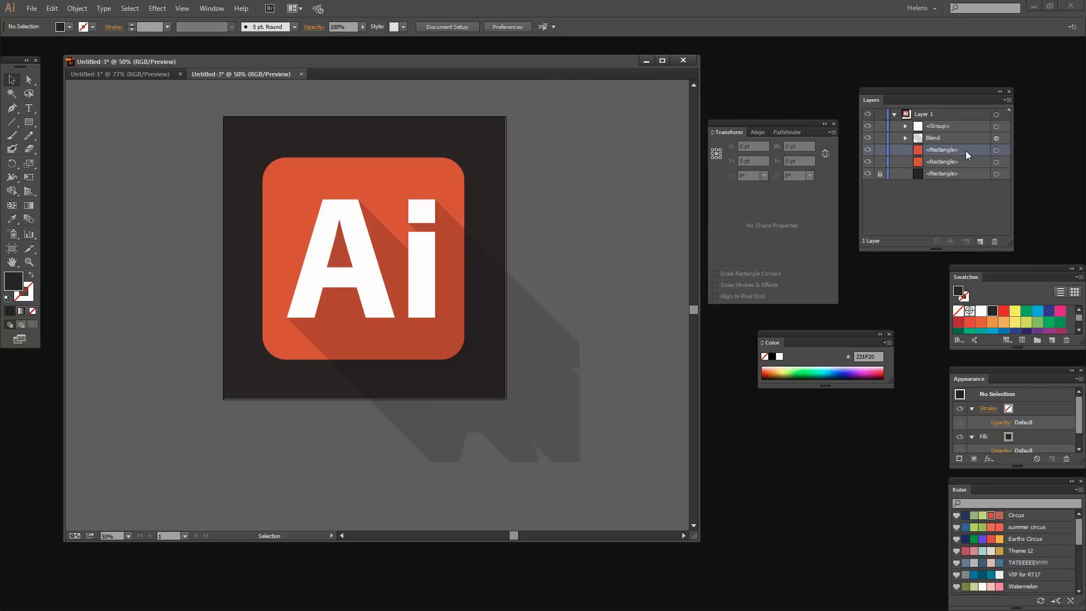
drag(965, 151, 963, 132)
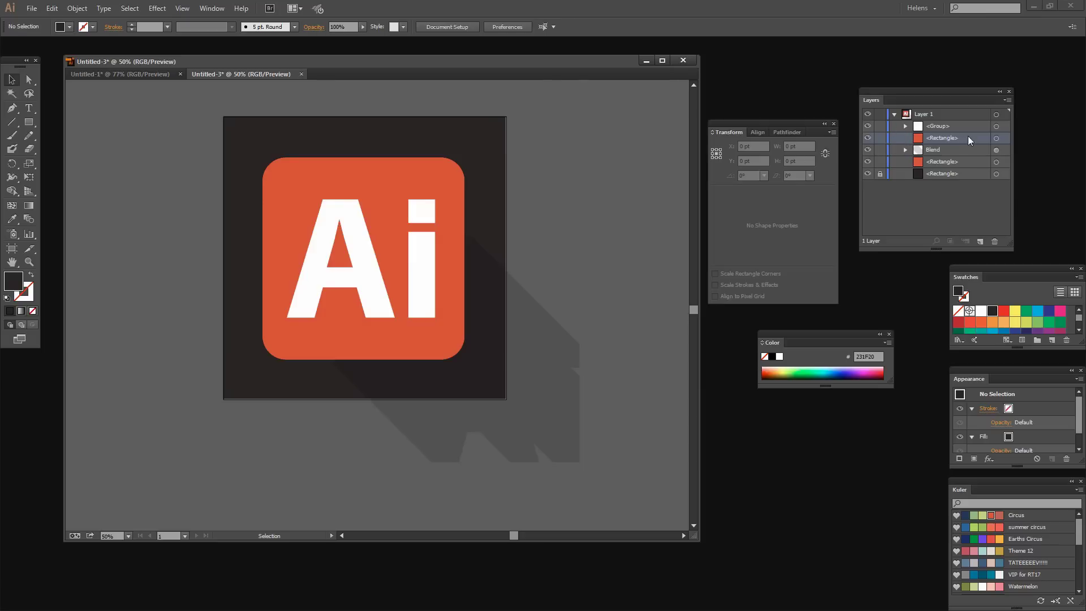
Select the square copy with the shadow blend, make a clipping mask, and deselect.
click(995, 139)
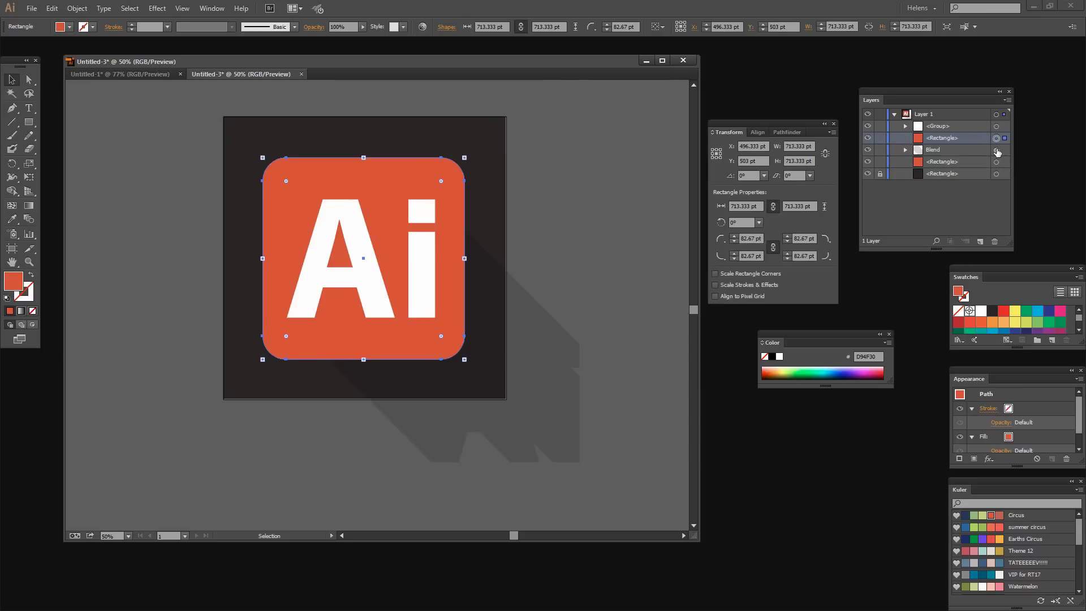
shift+click(996, 150)
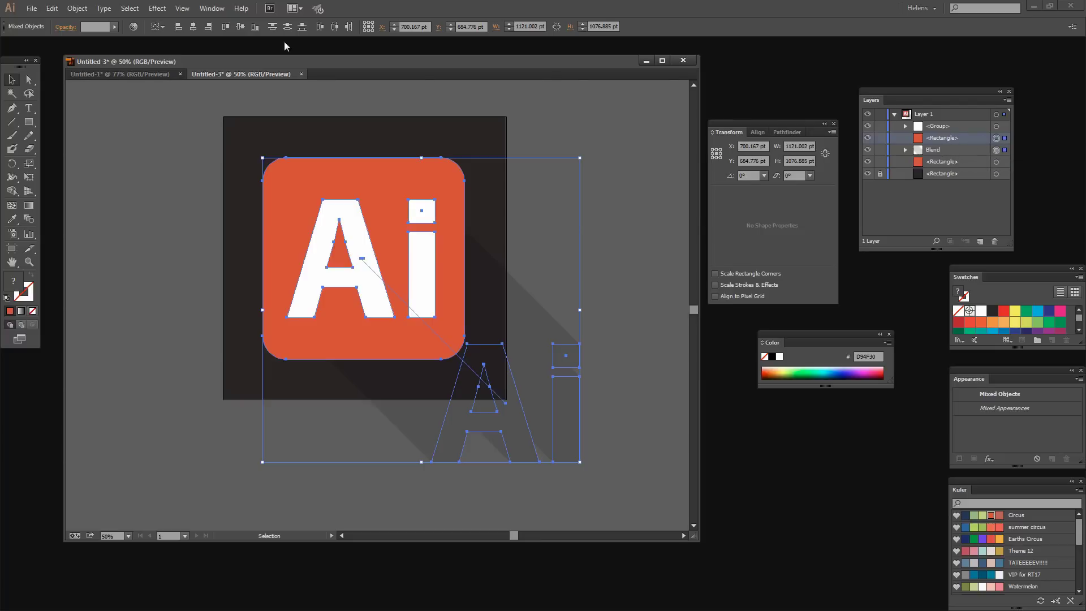
click(78, 9)
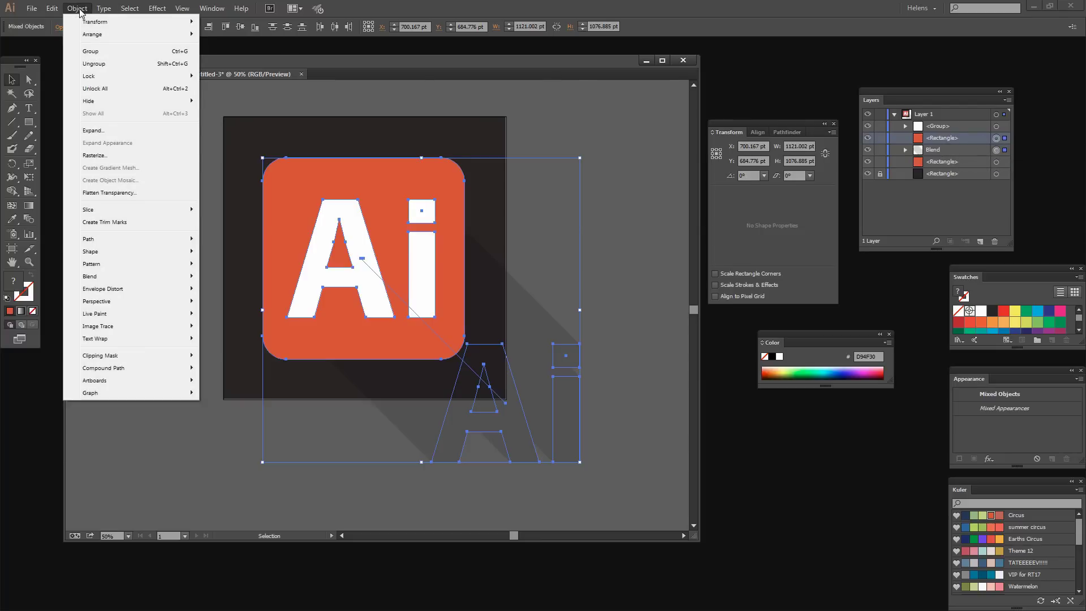
mouse_move(149, 362)
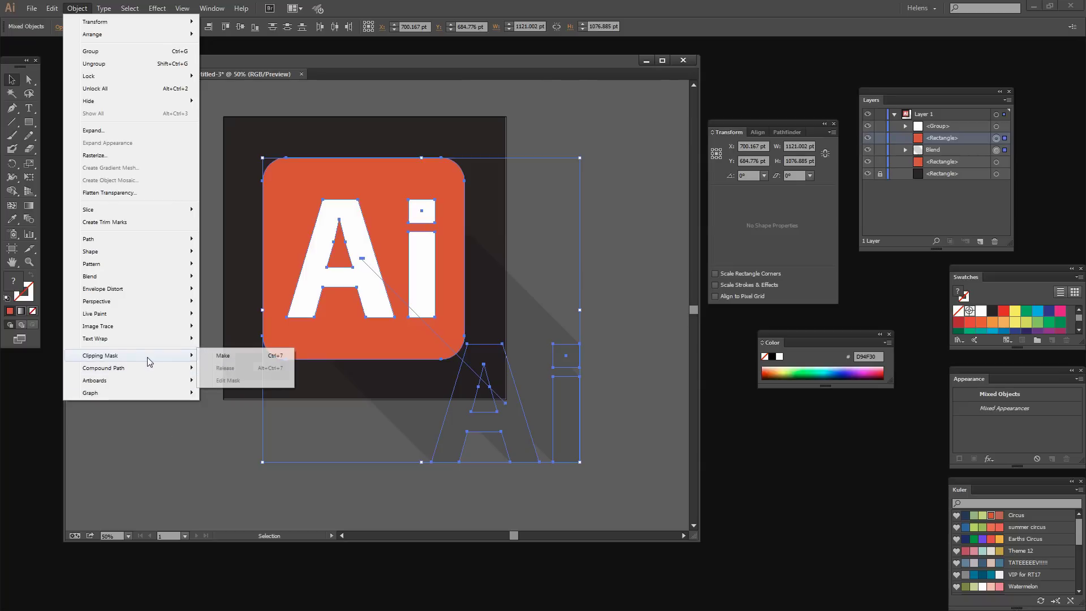
click(216, 358)
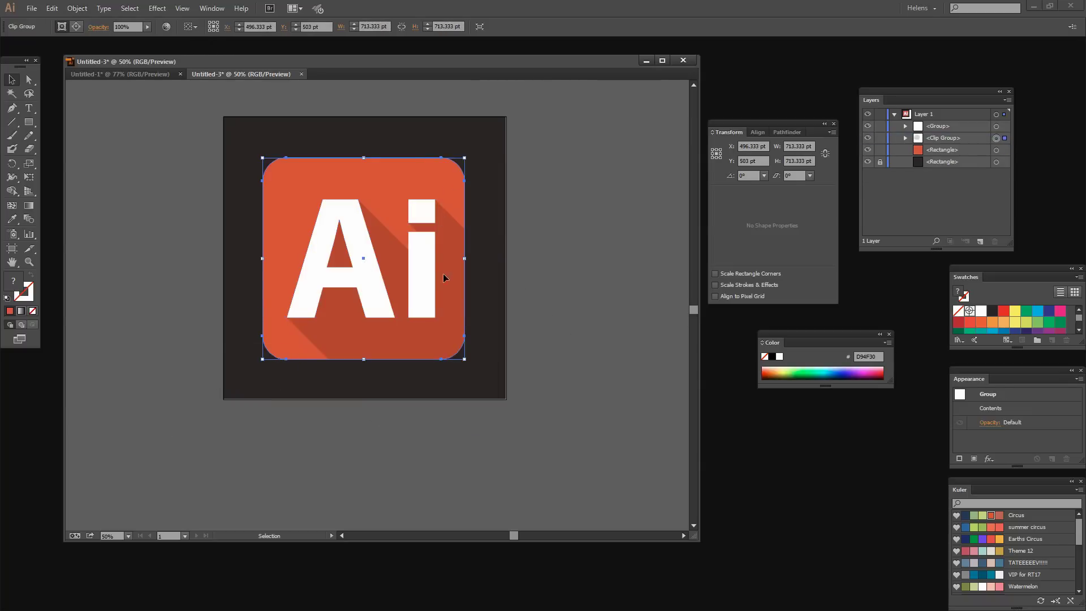
click(584, 371)
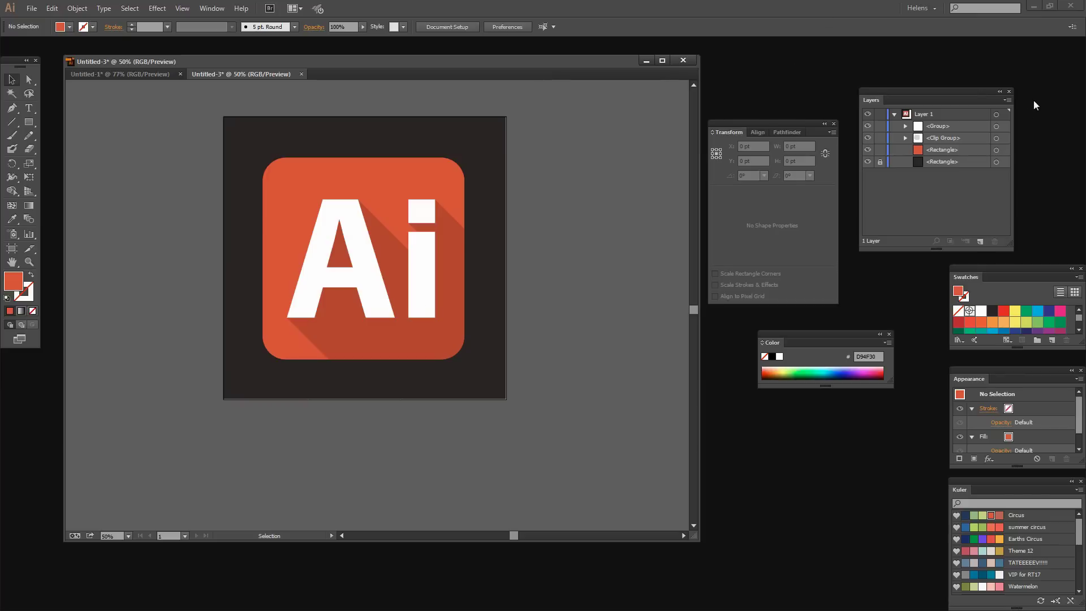
Expand the Clip Group in Layers to show its rectangle and Blend.
click(905, 138)
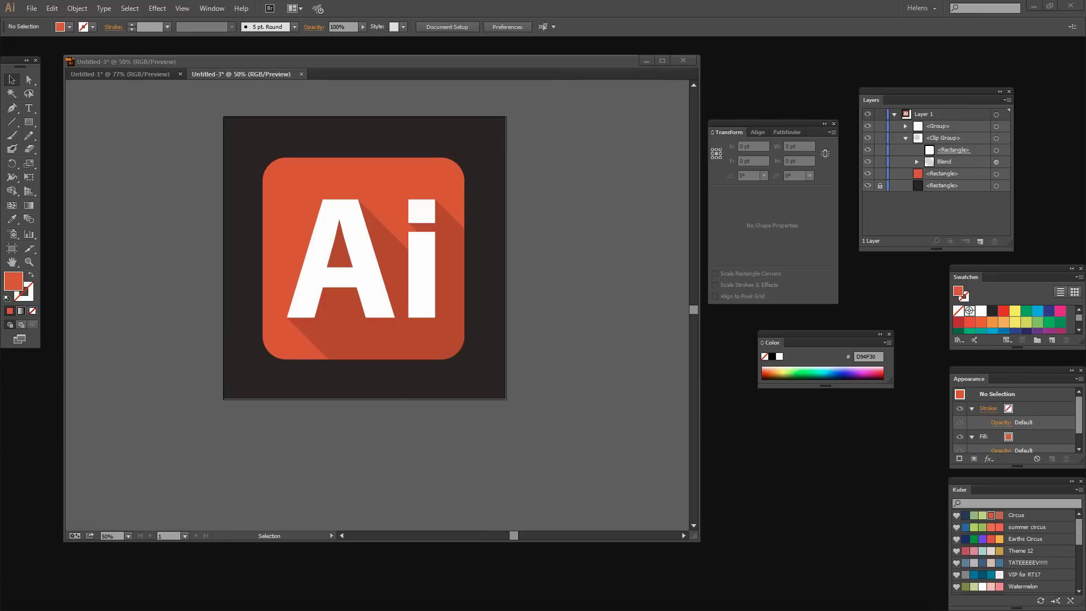
Create a new 1000 × 1000 pt document and draw a rectangle across its artboard.
click(199, 504)
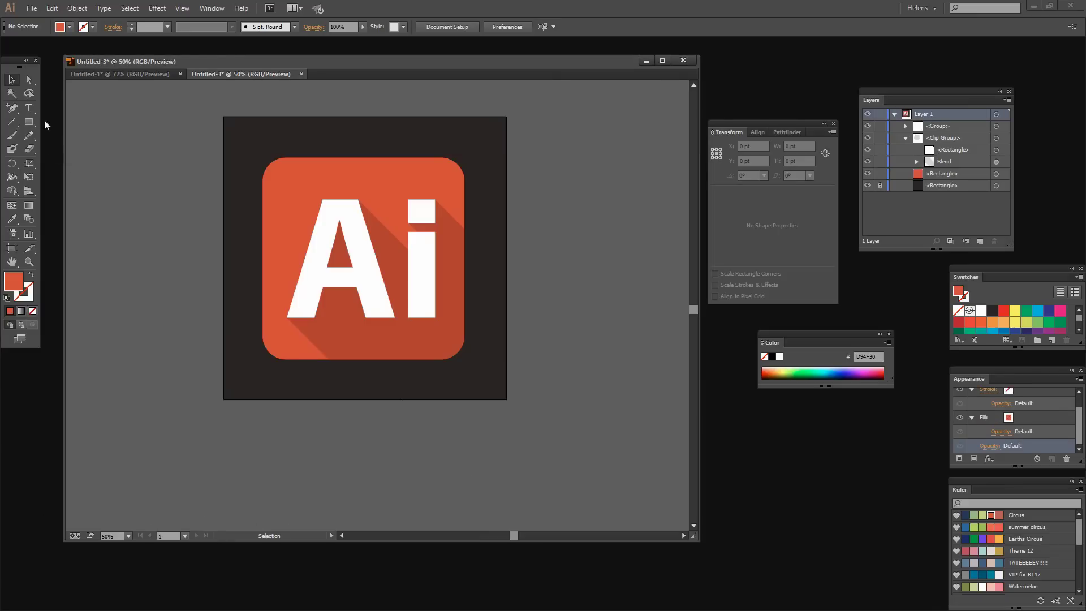
click(32, 8)
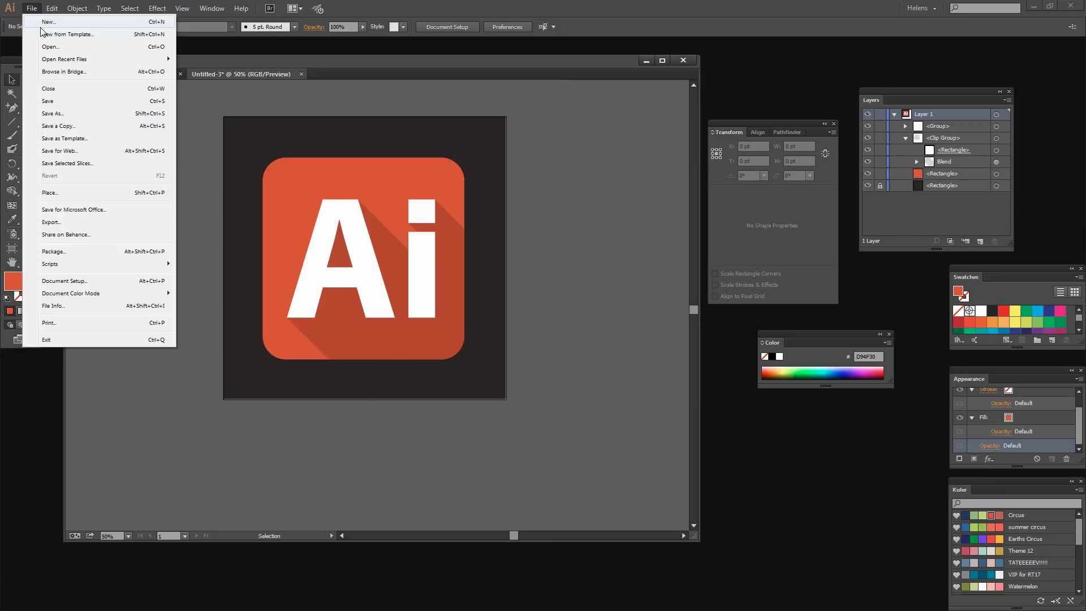
key(ctrl+n)
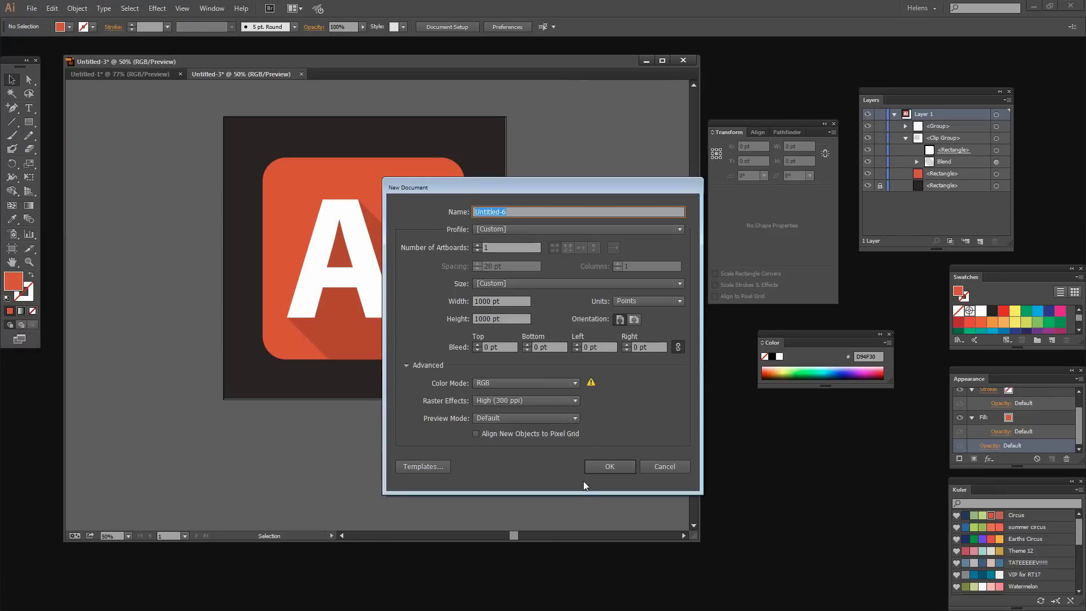
click(611, 467)
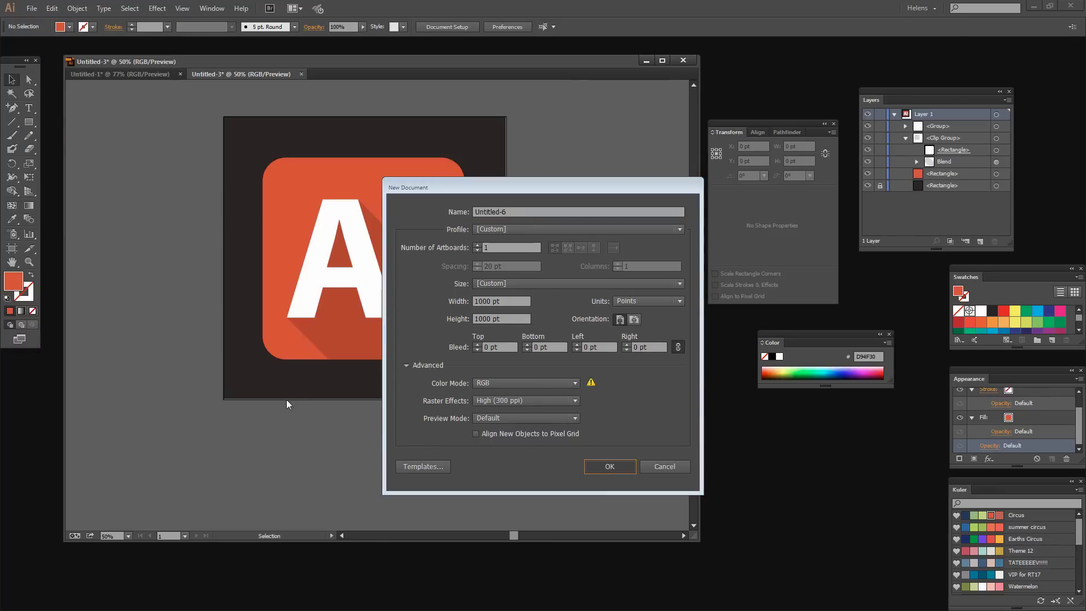
click(27, 125)
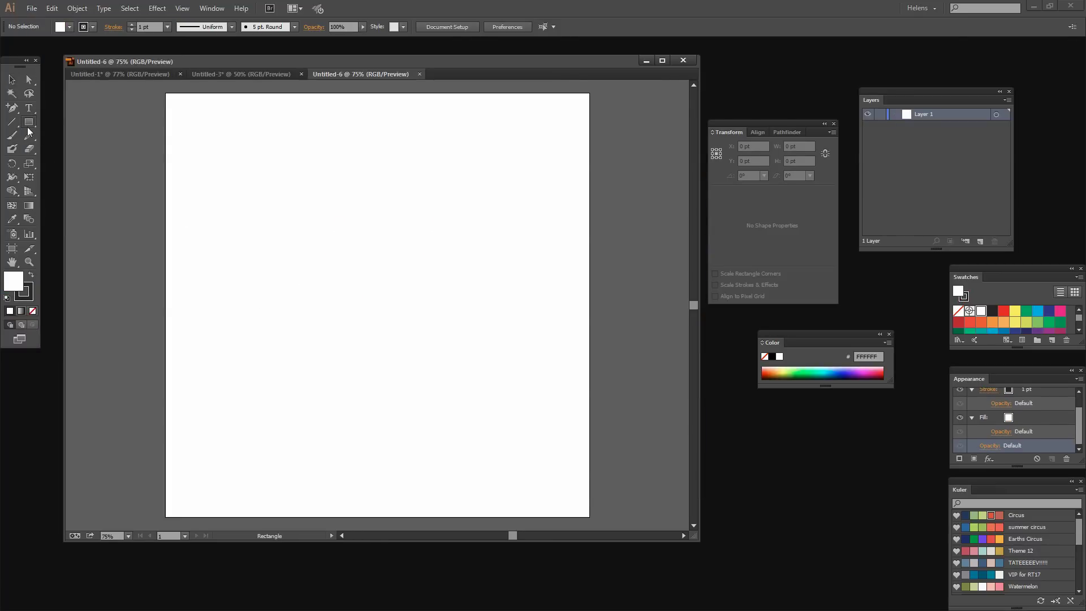
drag(169, 93, 589, 517)
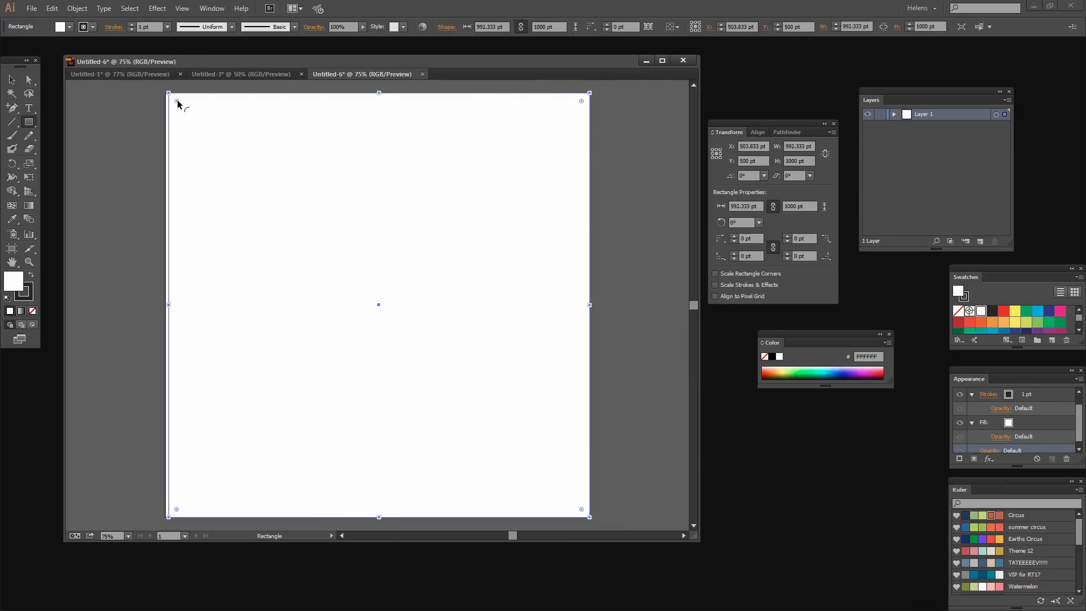
Stretch the rectangle to the artboard edge, give it a dark fill with no stroke, and lock it.
drag(171, 307, 165, 307)
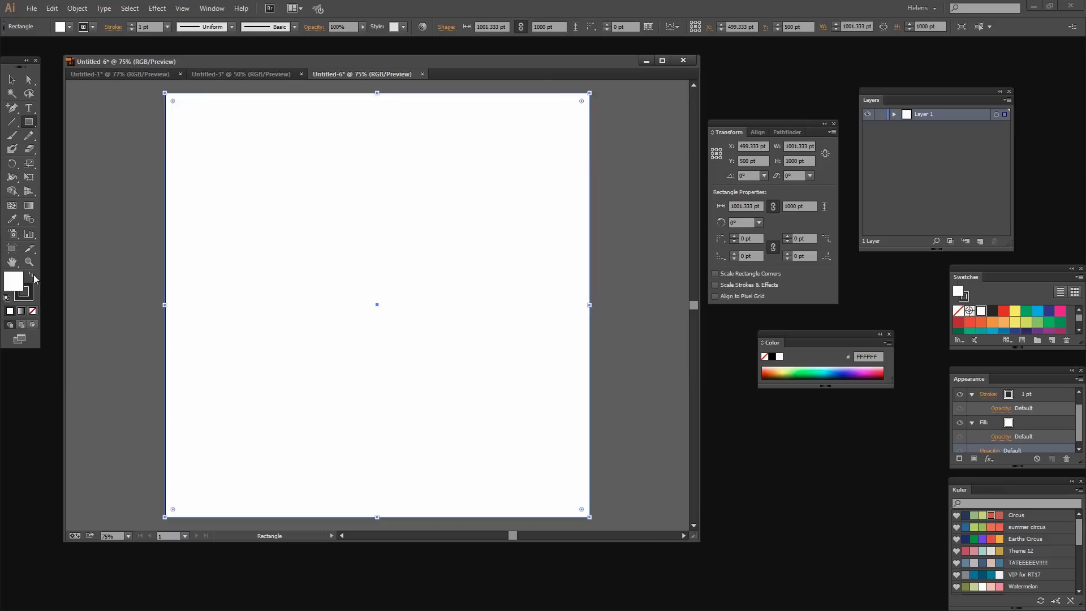
click(31, 275)
click(26, 293)
click(32, 311)
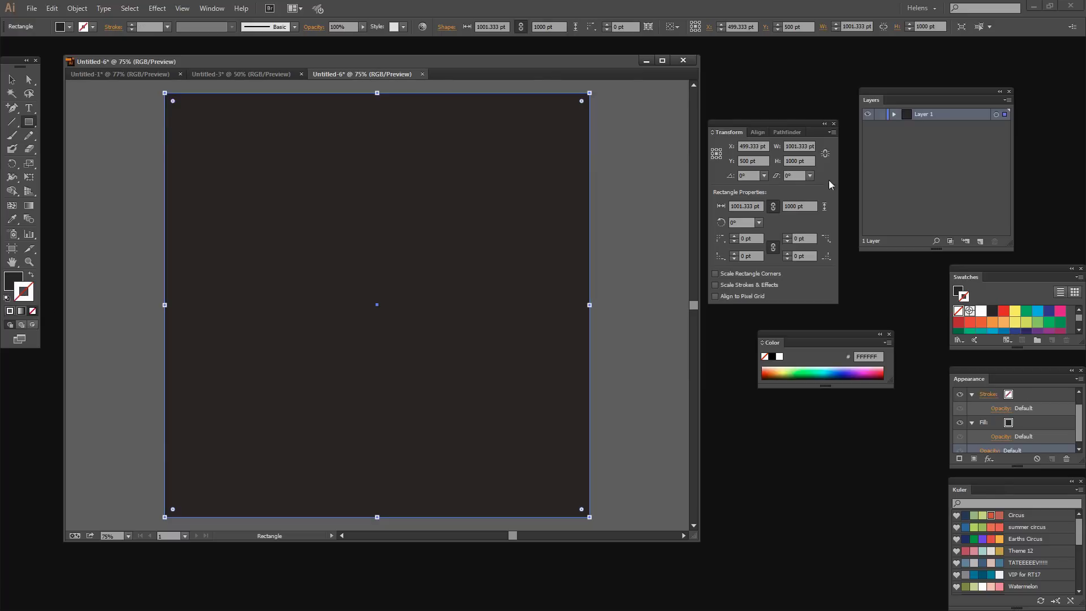
click(894, 115)
click(865, 150)
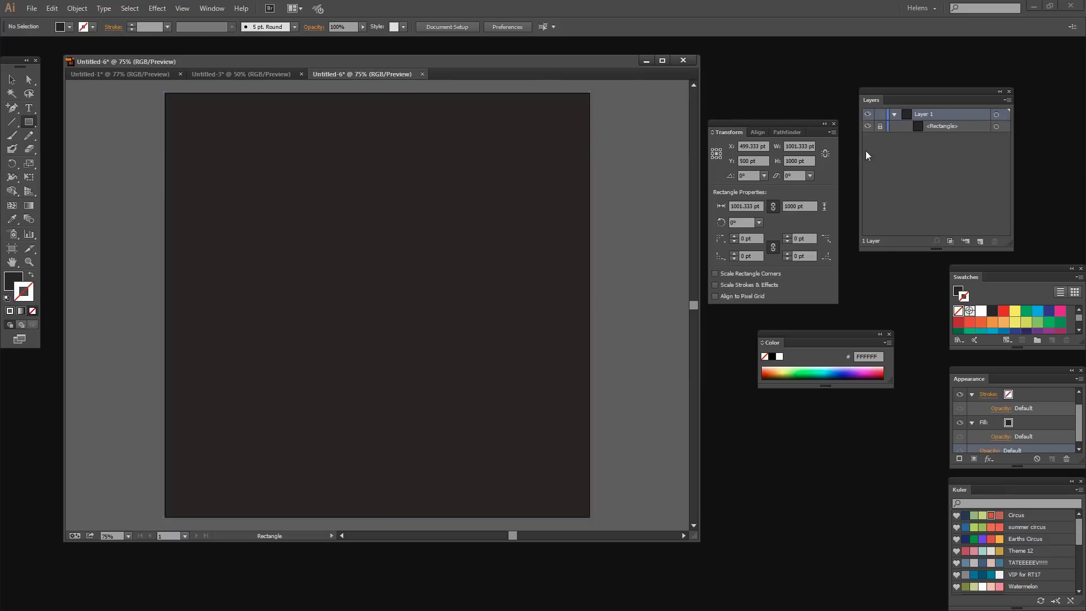
Draw a 745.333 pt square with 86.67 pt rounded corners and fill it with Circus orange.
drag(28, 122, 75, 136)
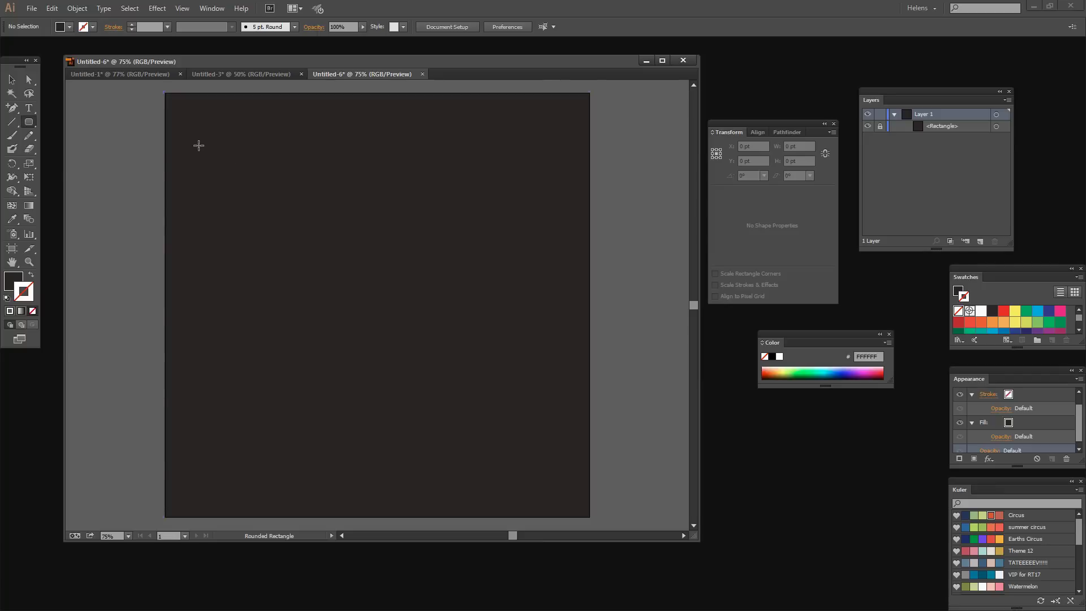
mouse_move(199, 146)
mouse_down()
mouse_move(215, 177)
mouse_move(553, 497)
mouse_move(514, 425)
mouse_move(535, 432)
mouse_up()
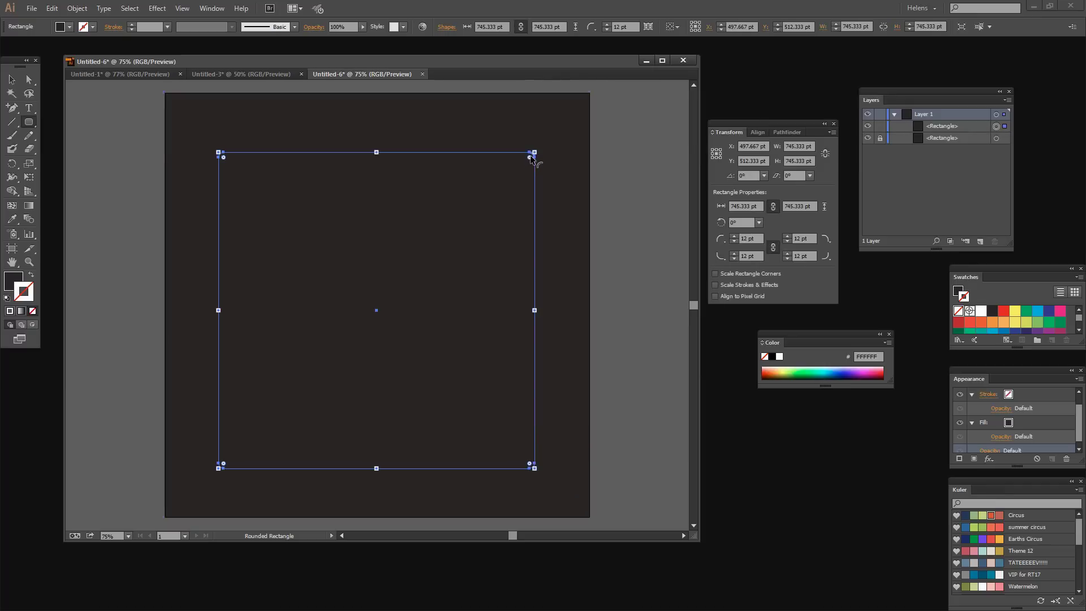
drag(531, 156, 506, 198)
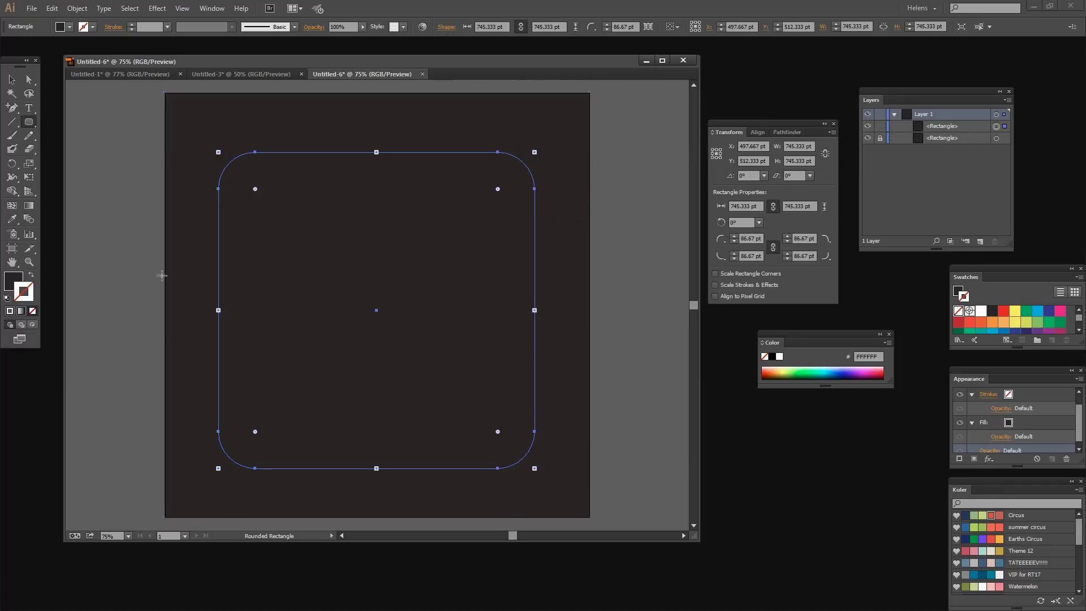
key(x)
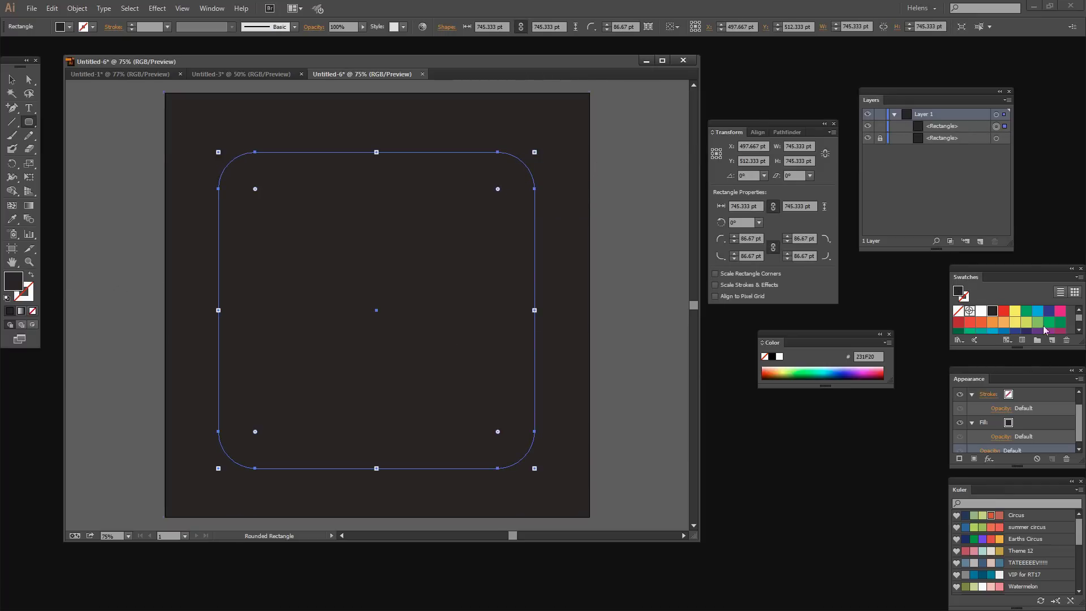
click(991, 515)
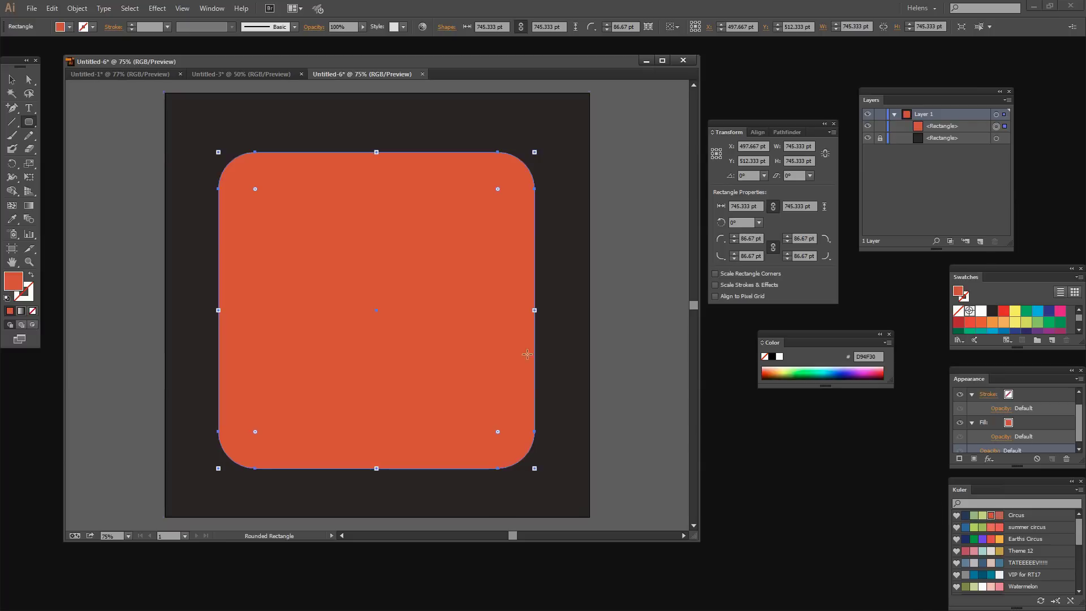
Type 'Ai' on the square and set its font size to 500 pt.
click(29, 108)
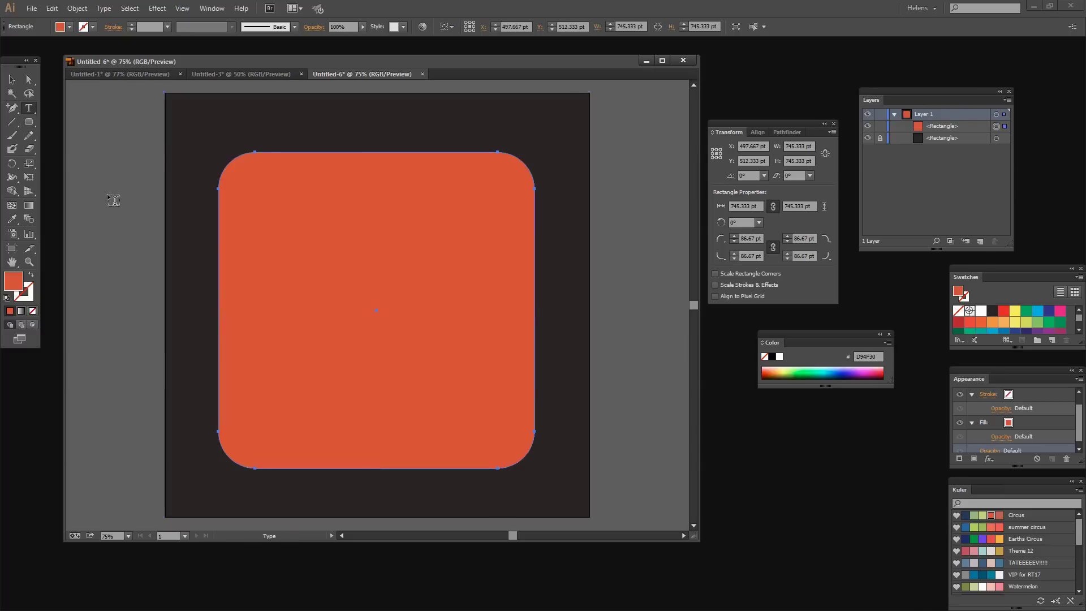
click(265, 400)
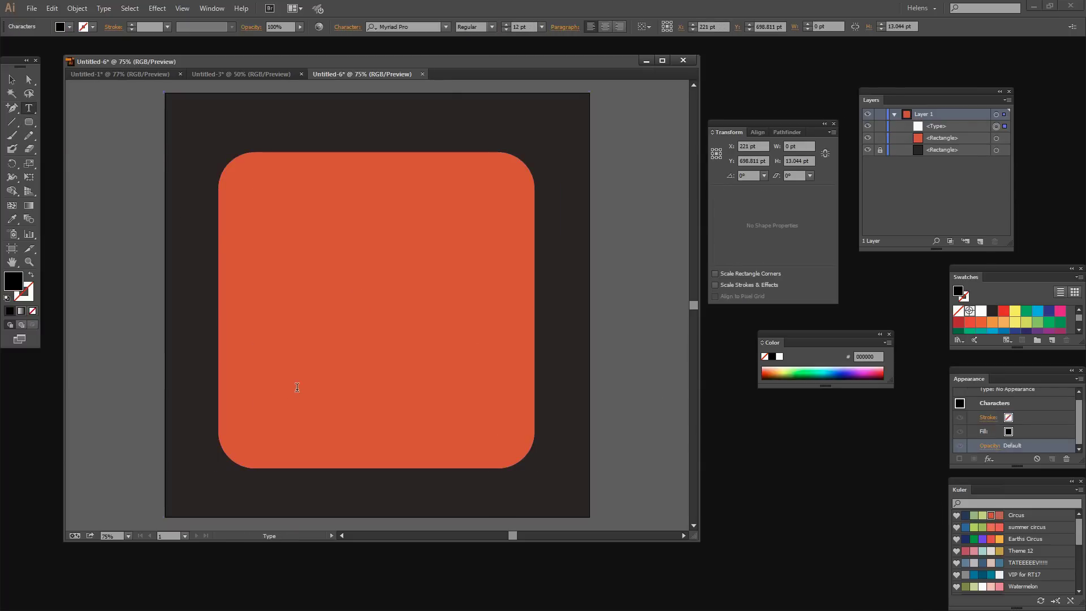
text(Ai)
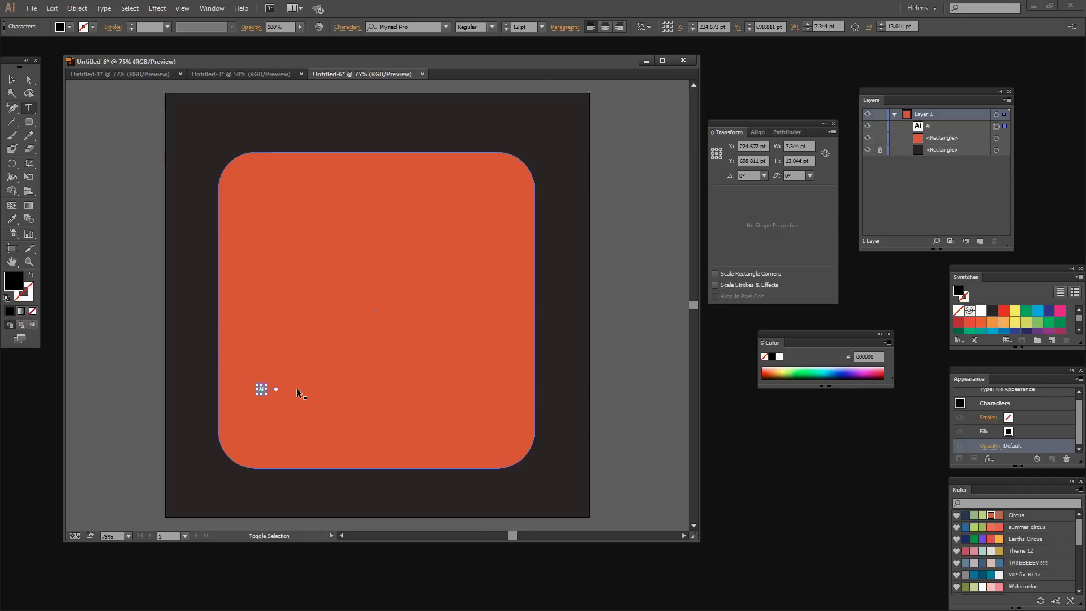
key(ctrl+a)
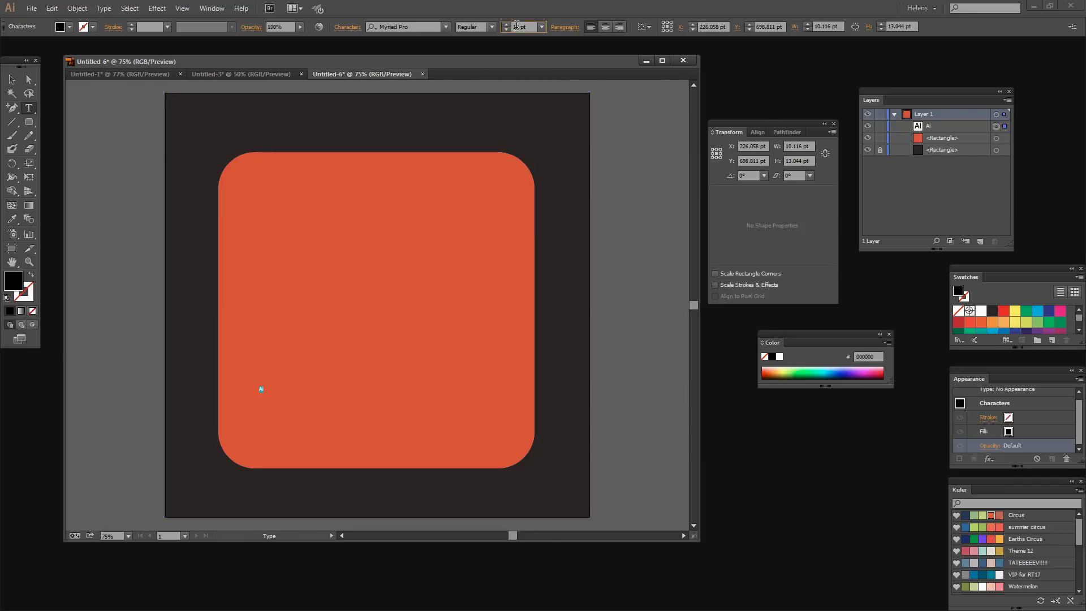
text(200)
key(Return)
key(shift+Up)
key(shift+Up)
key(shift+Up)
key(shift+Up)
key(shift+Up)
key(shift+Up)
key(shift+Up)
key(shift+Up)
key(shift+Up)
key(shift+Up)
key(shift+Up)
key(shift+Up)
key(shift+Up)
key(shift+Up)
key(shift+Up)
key(shift+Up)
key(shift+Up)
key(shift+Up)
key(shift+Up)
key(shift+Up)
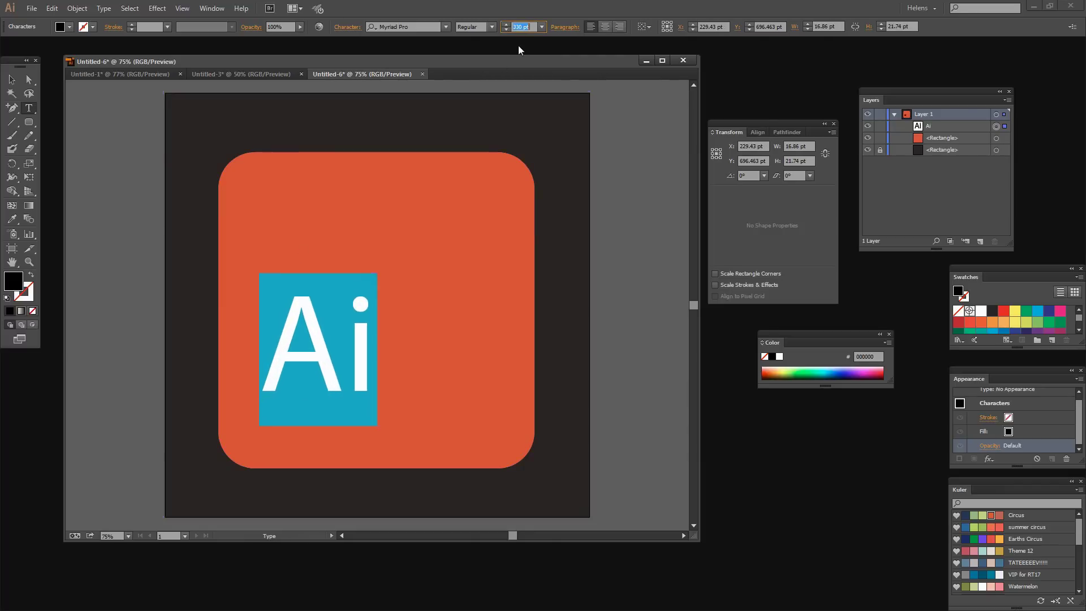
key(shift+Up)
key(shift+Up)
key(shift+Up)
key(shift+Up)
key(shift+Up)
key(shift+Up)
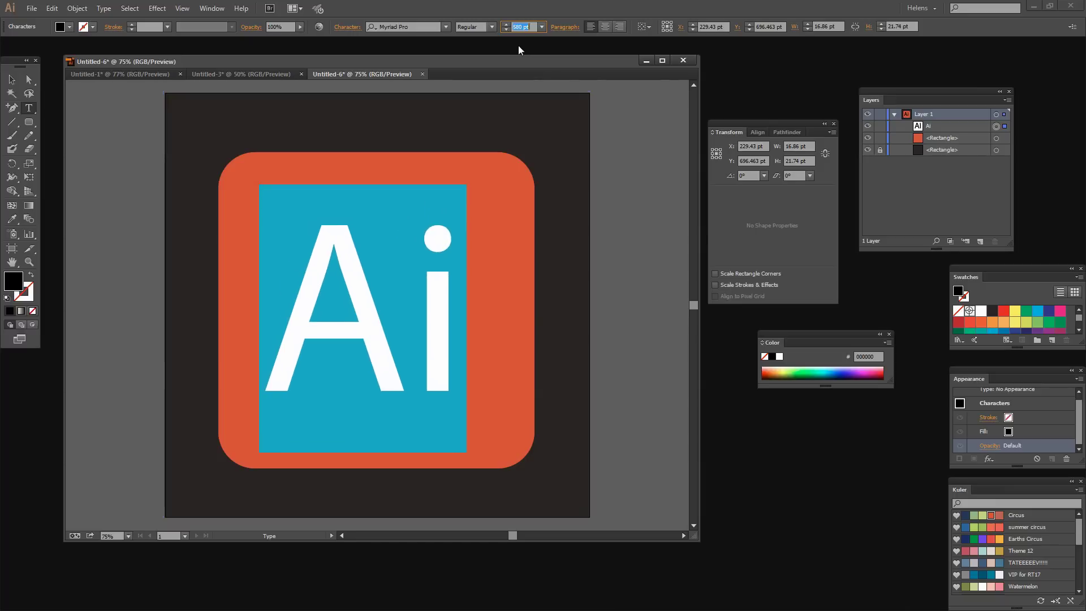
key(shift+Down)
key(shift+Down)
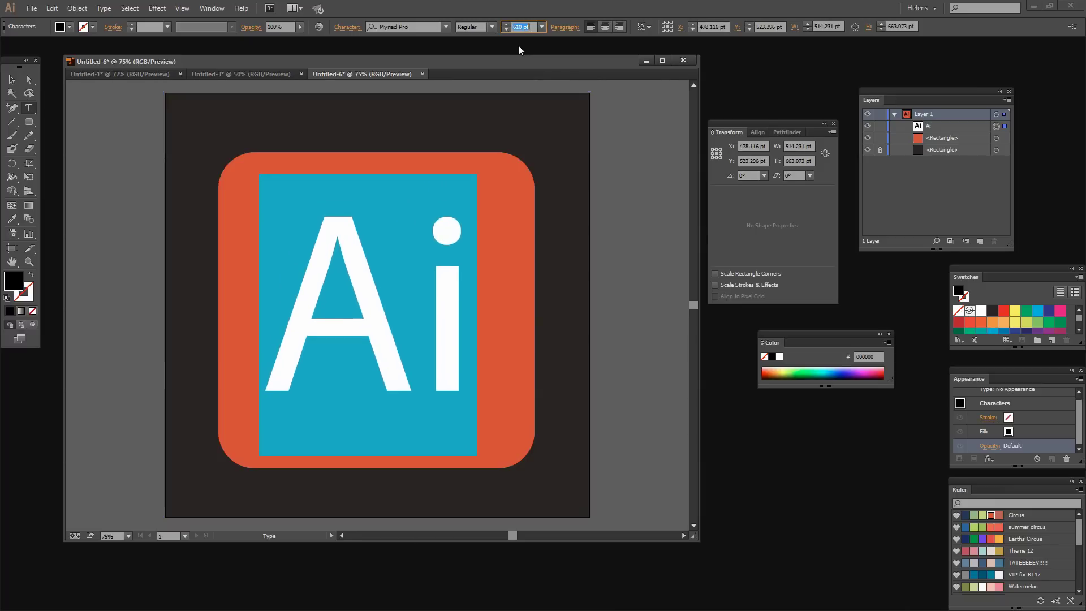
Make the Ai lettering Bold and move it slightly lower on the square.
click(489, 27)
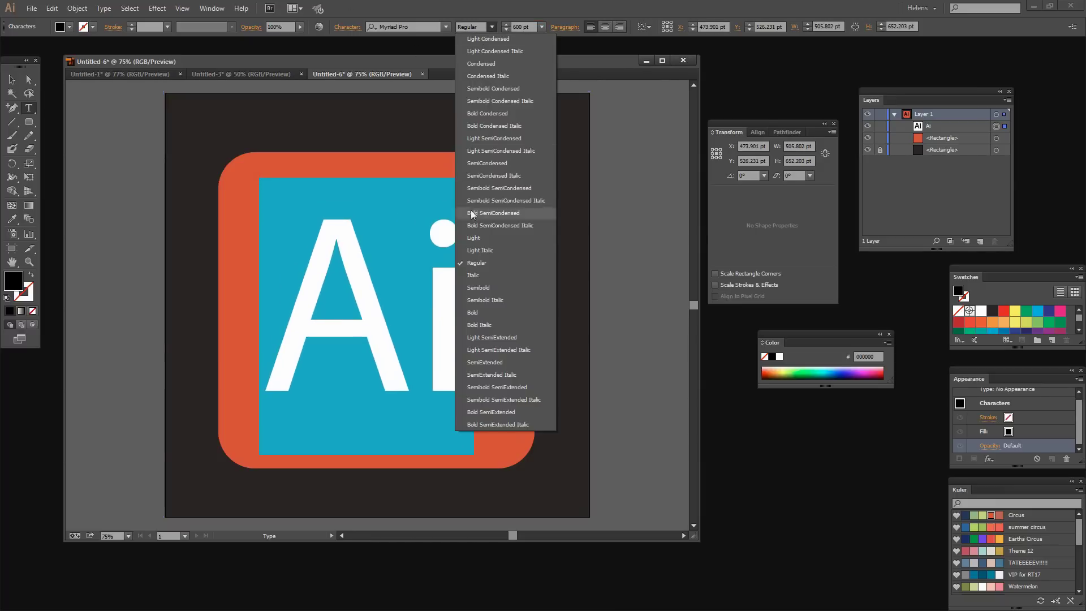
click(473, 313)
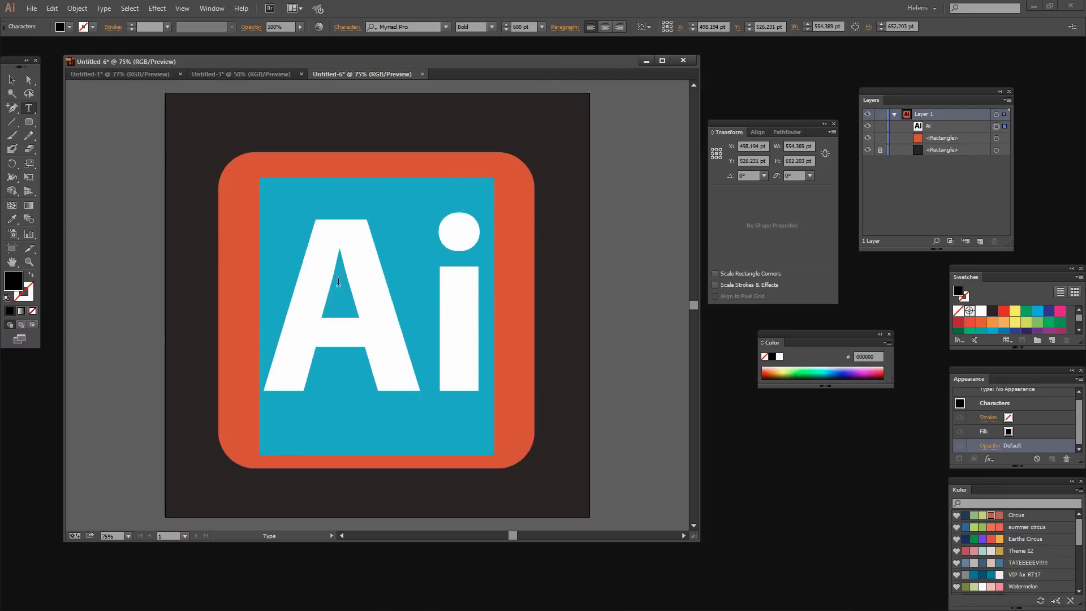
click(12, 80)
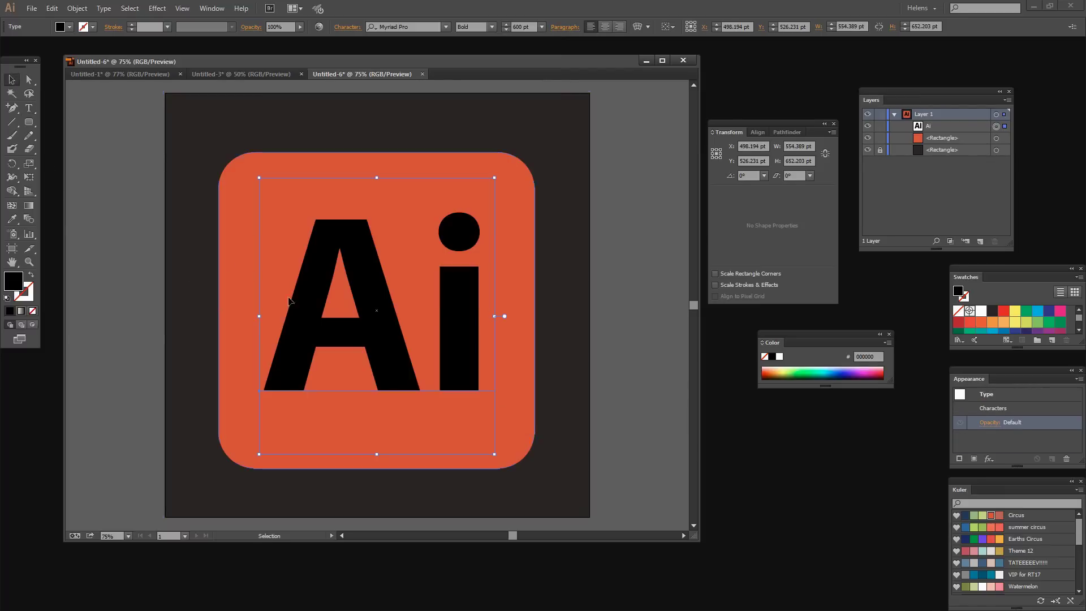
drag(355, 349, 356, 360)
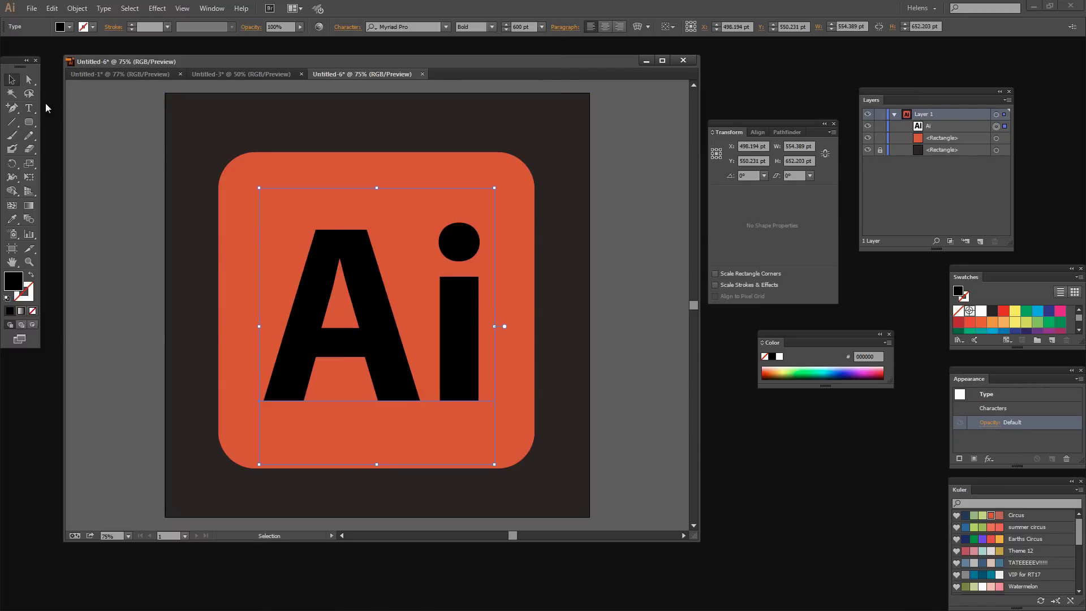
click(104, 9)
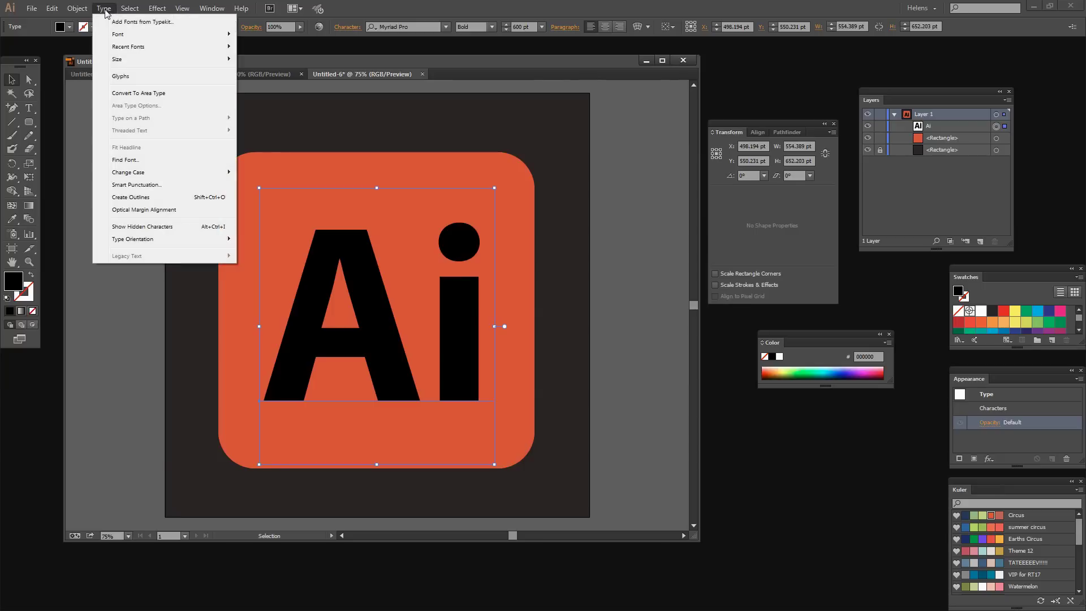
Convert the Ai lettering to outlines and delete the round dot of the i.
click(145, 197)
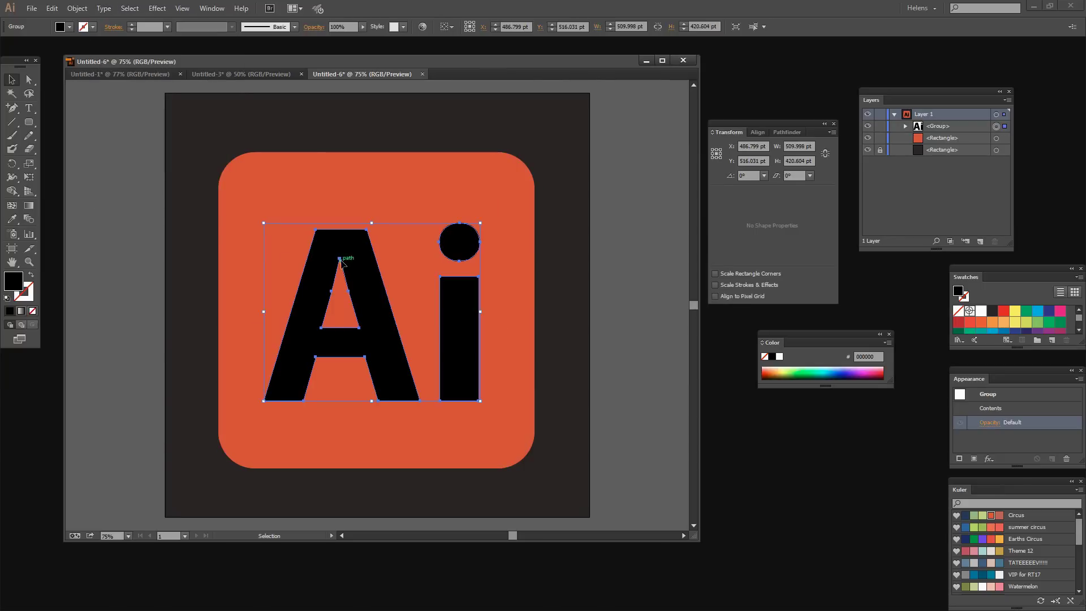
double_click(455, 246)
click(455, 245)
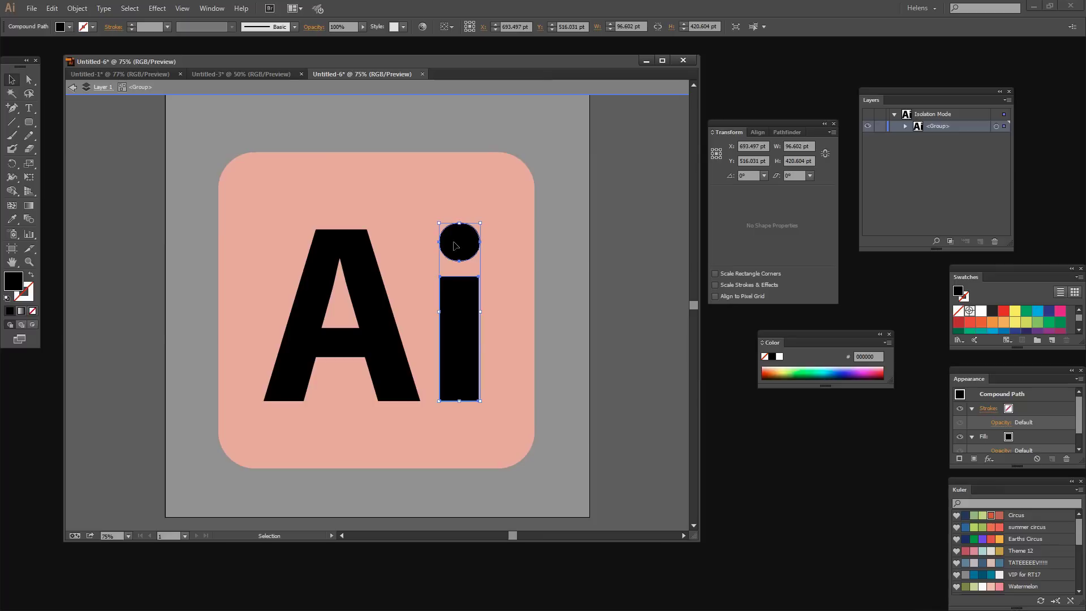
double_click(473, 256)
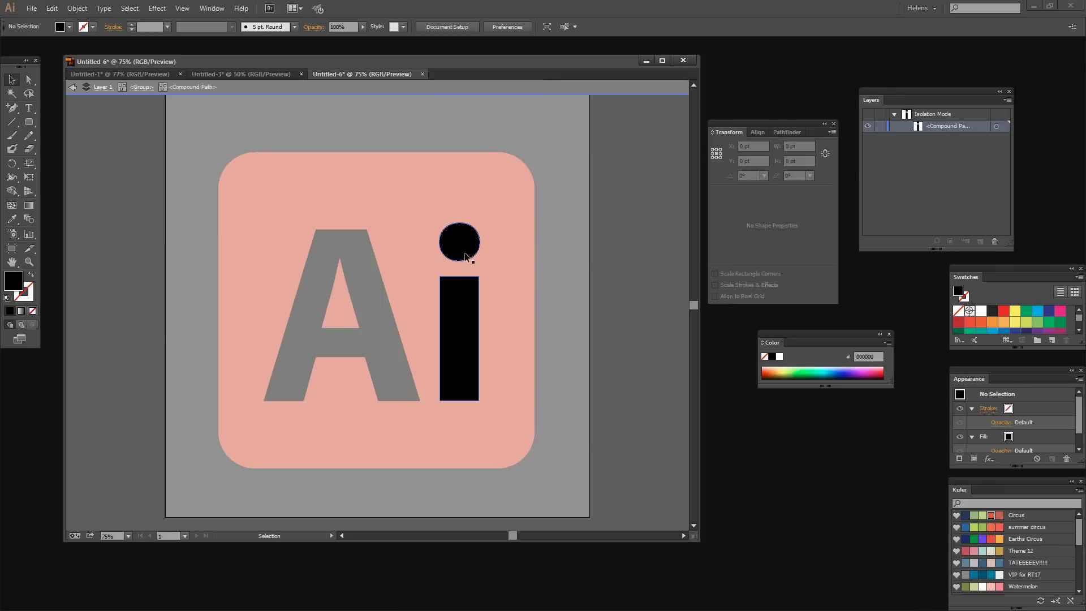
click(465, 257)
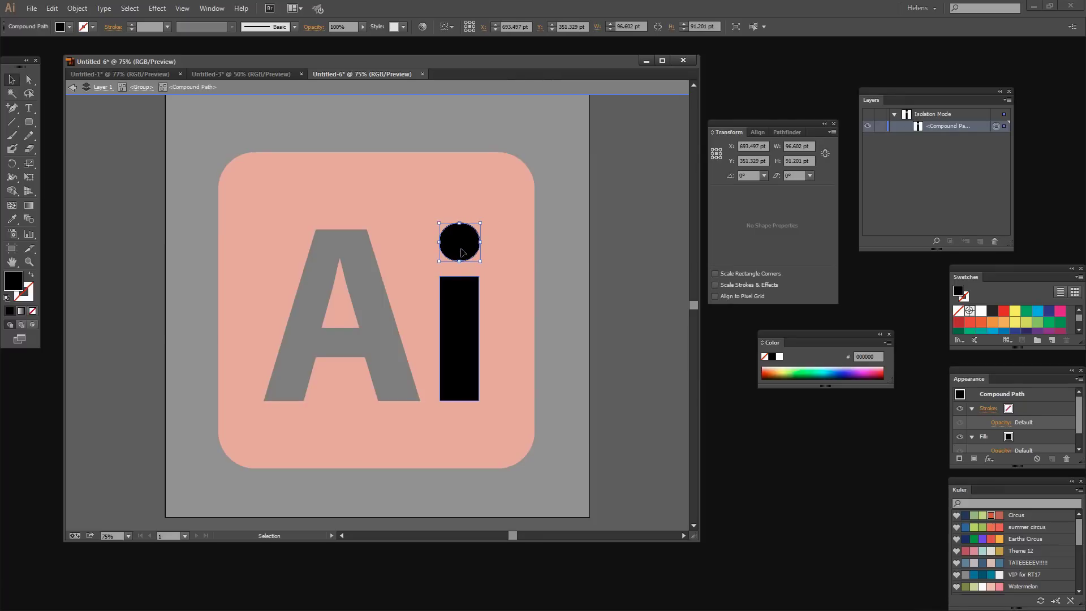
key(Delete)
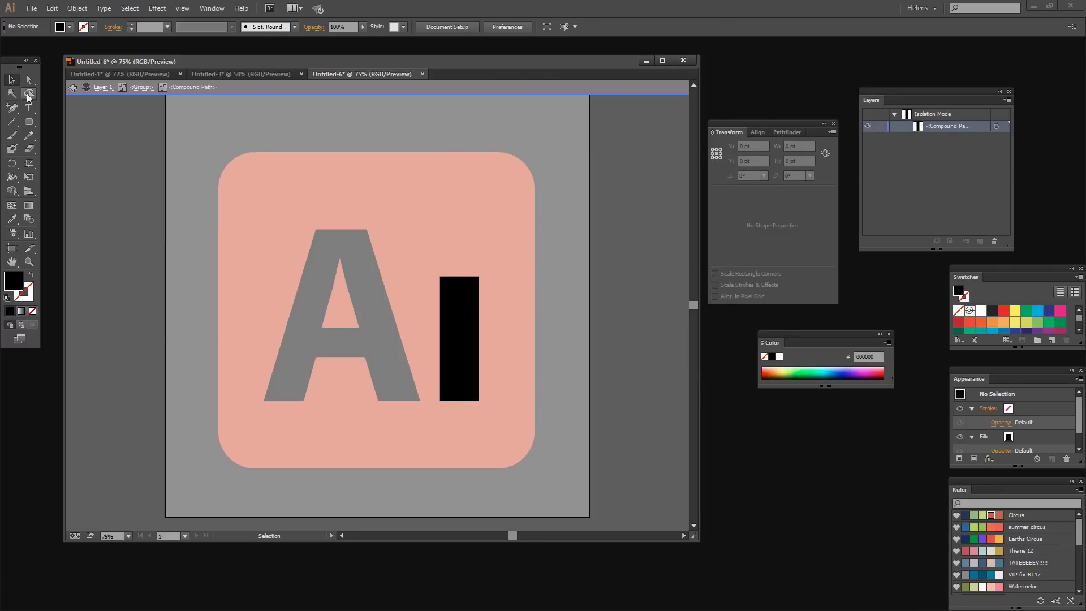
Draw a 91.201 × 80.405 pt square dot above the i stem and leave isolation mode.
drag(28, 122, 65, 123)
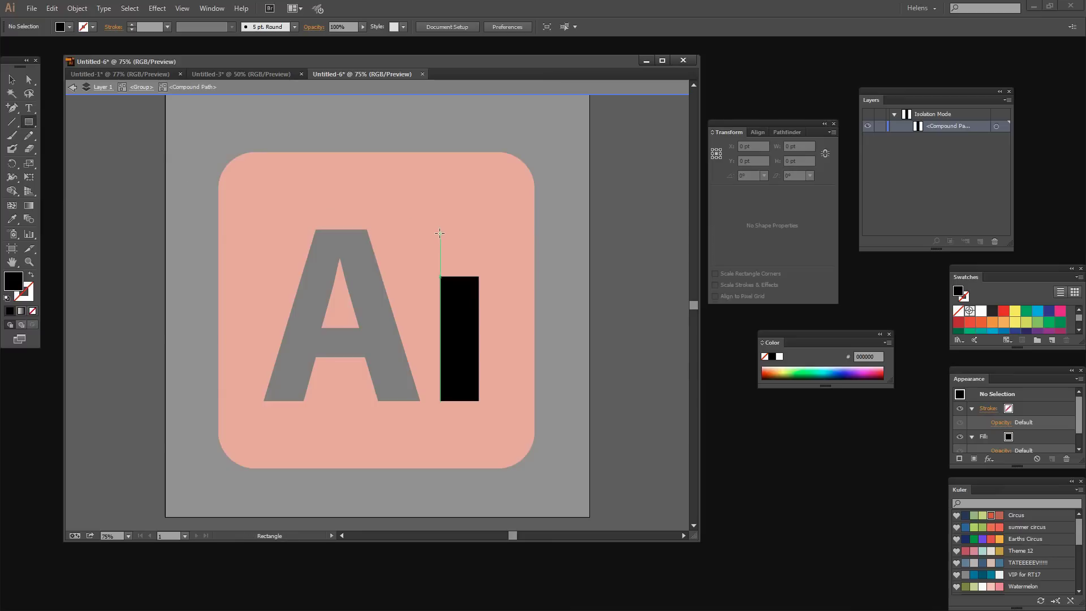
drag(439, 229, 479, 263)
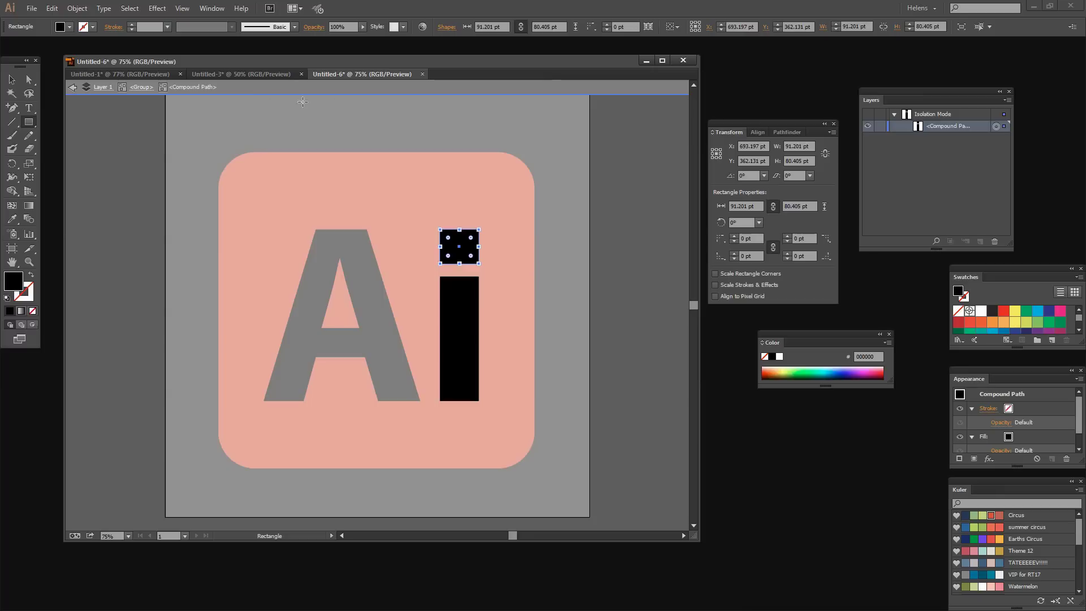
click(73, 87)
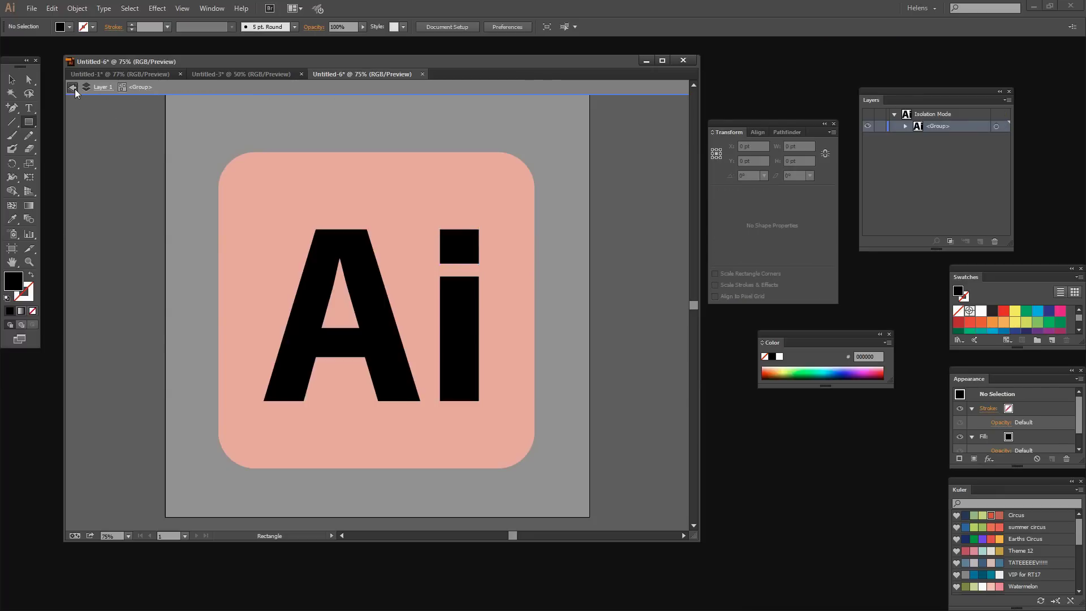
click(73, 88)
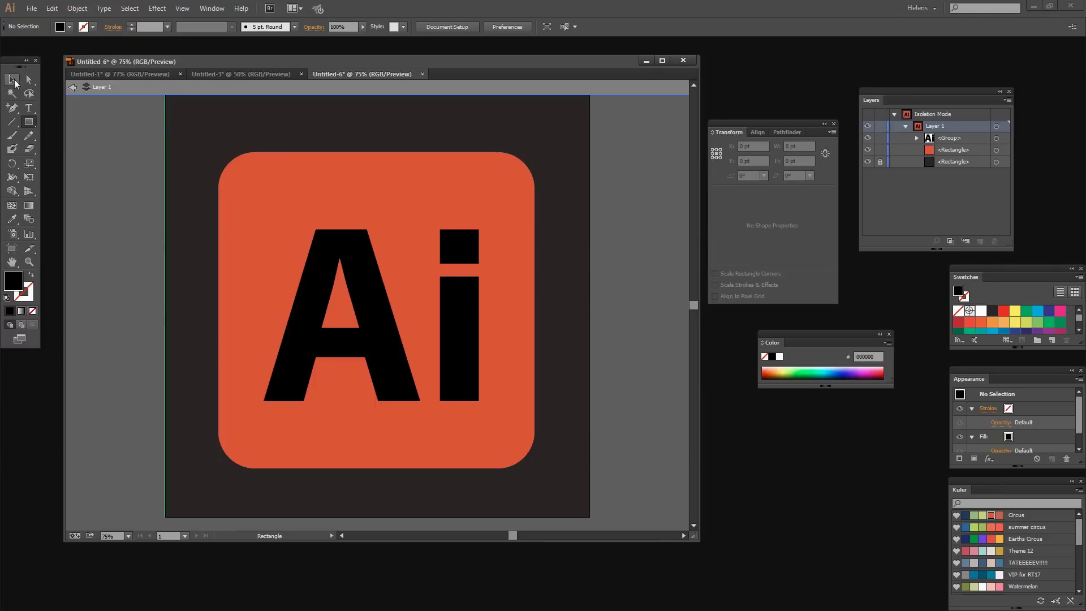
Make two duplicates of the outlined Ai group in the Layers panel.
click(71, 88)
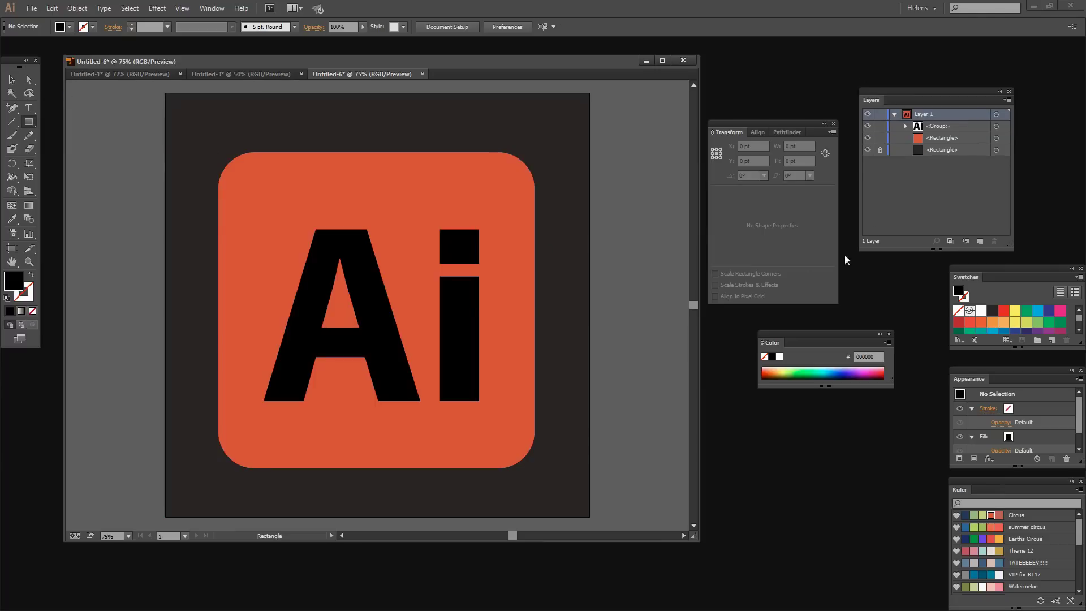
click(942, 127)
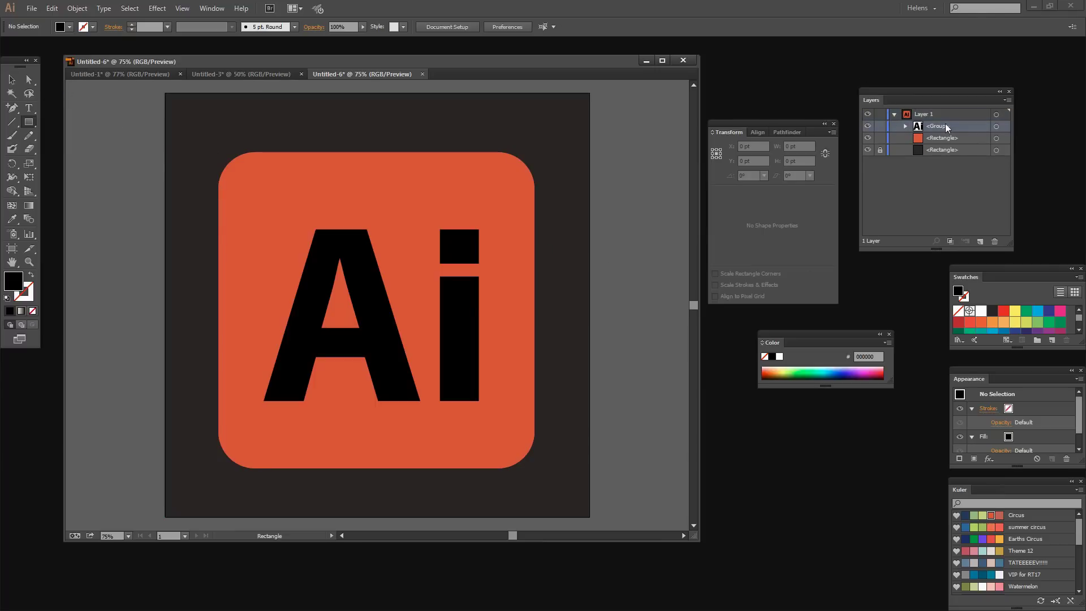
drag(950, 128, 980, 242)
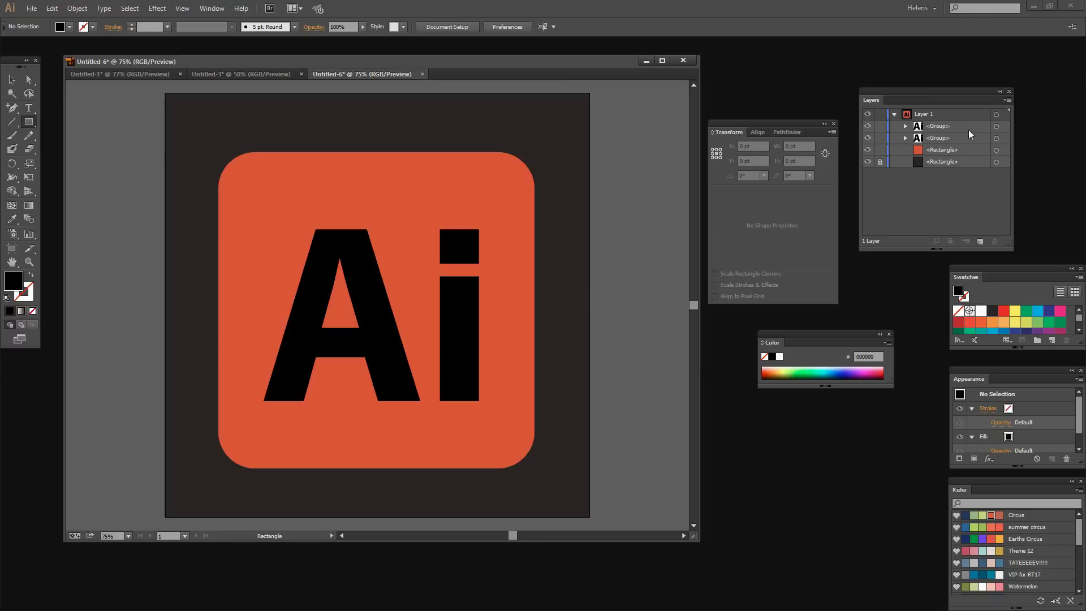
drag(969, 145, 981, 242)
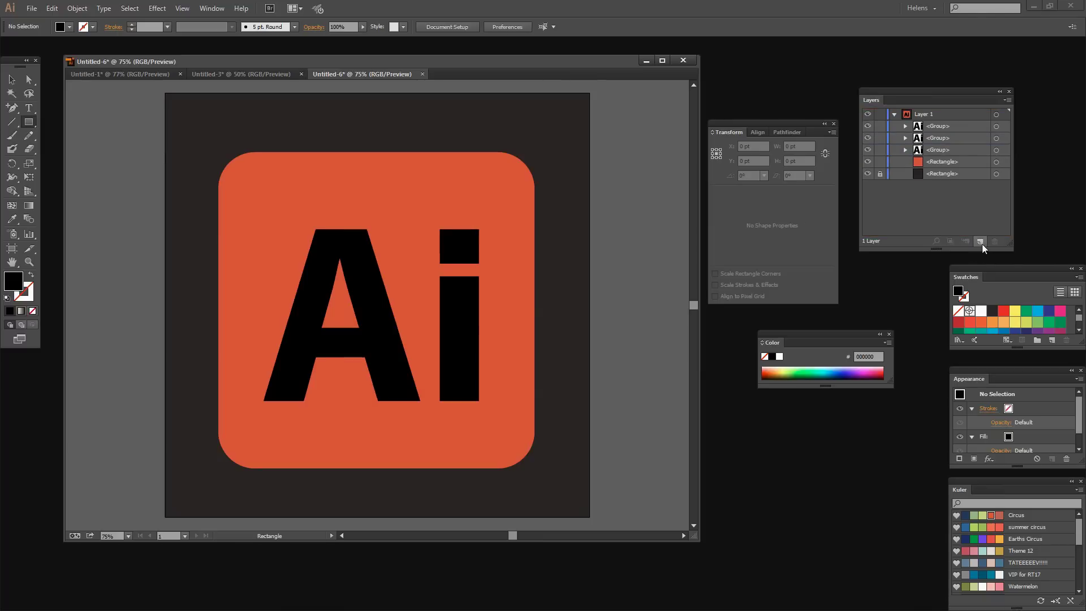
Fill the top Ai group copy white and hide it, leaving the black letters visible.
click(934, 129)
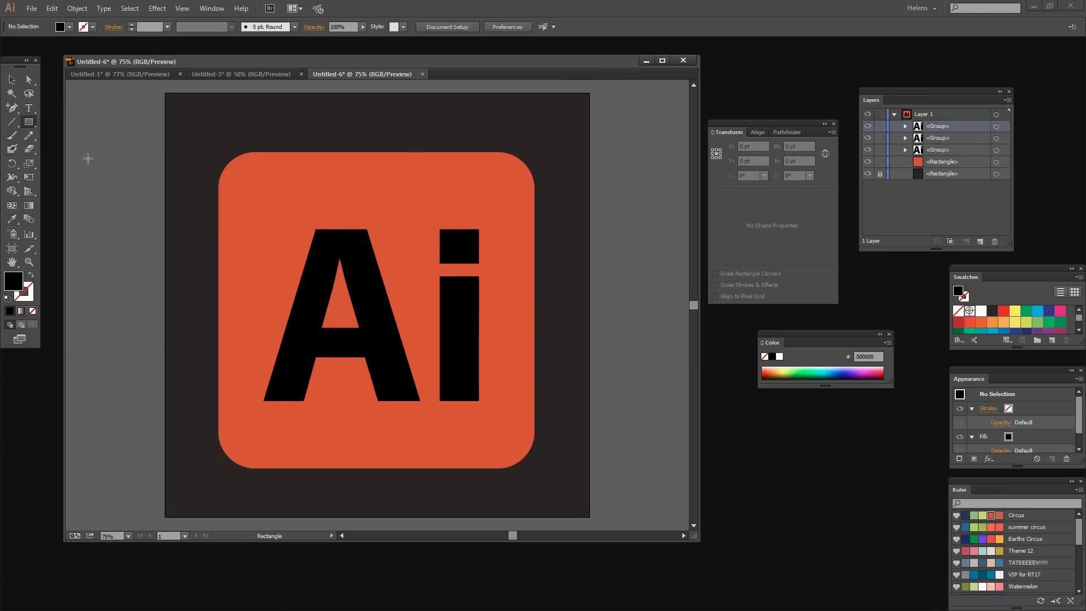
click(981, 311)
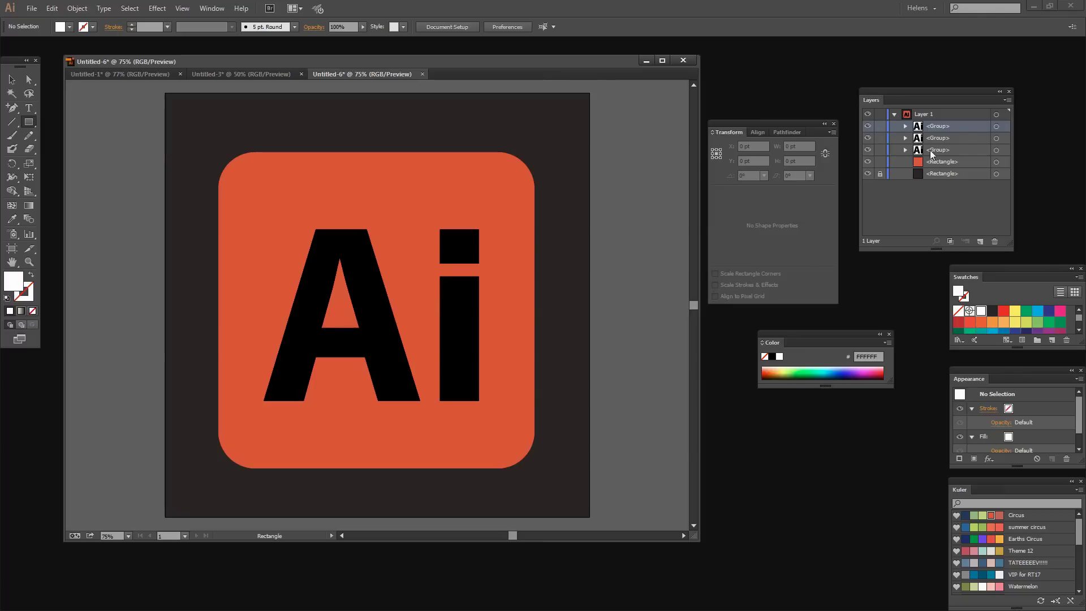
click(996, 127)
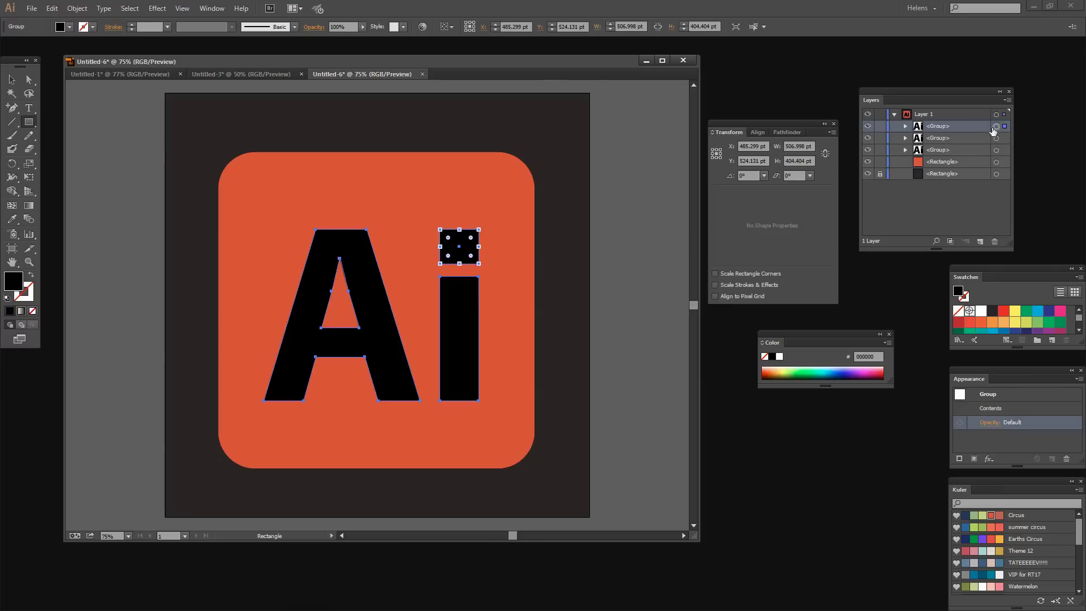
click(981, 311)
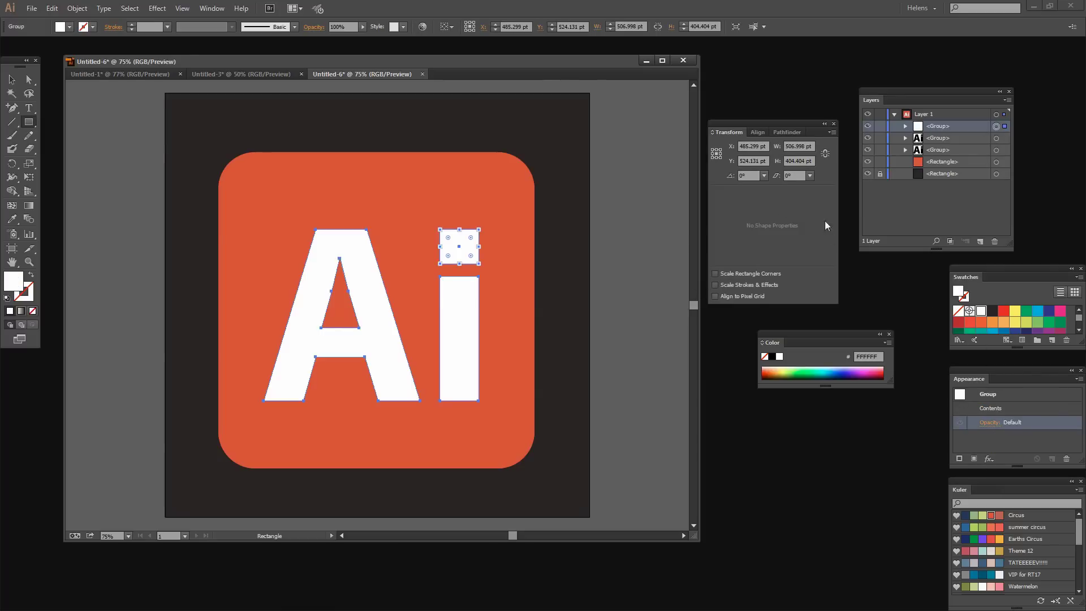
click(867, 126)
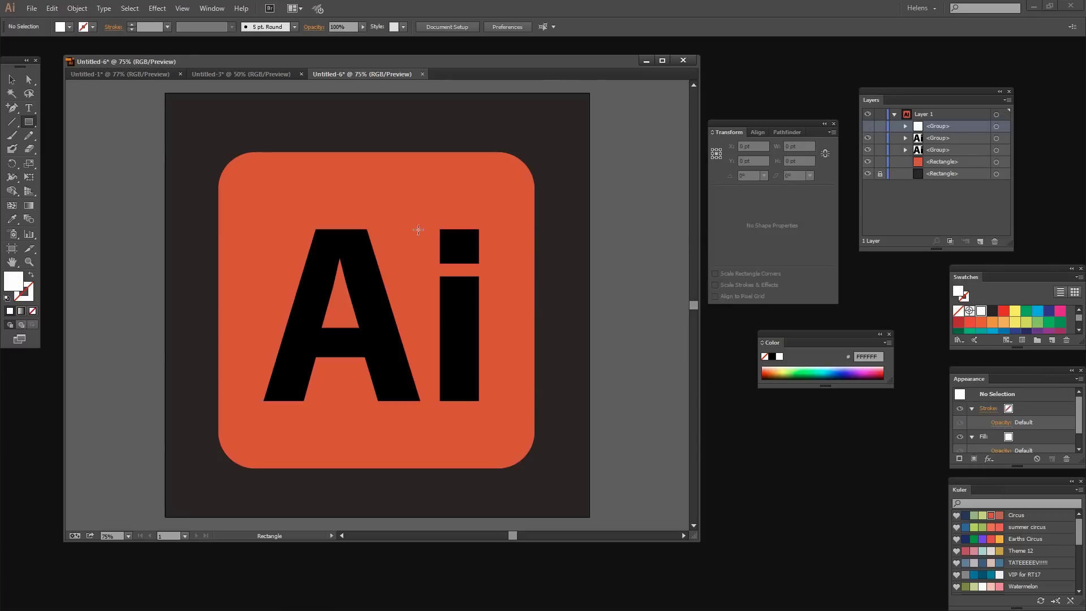
click(943, 138)
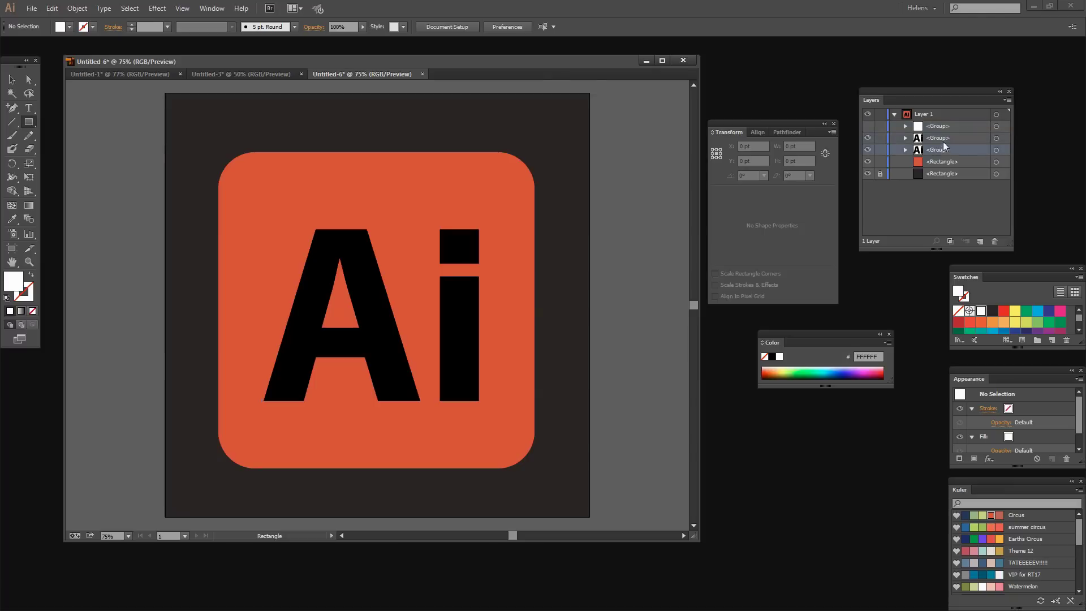
Drag the black Ai lettering group down-right off the artboard, past its lower-right corner.
click(996, 138)
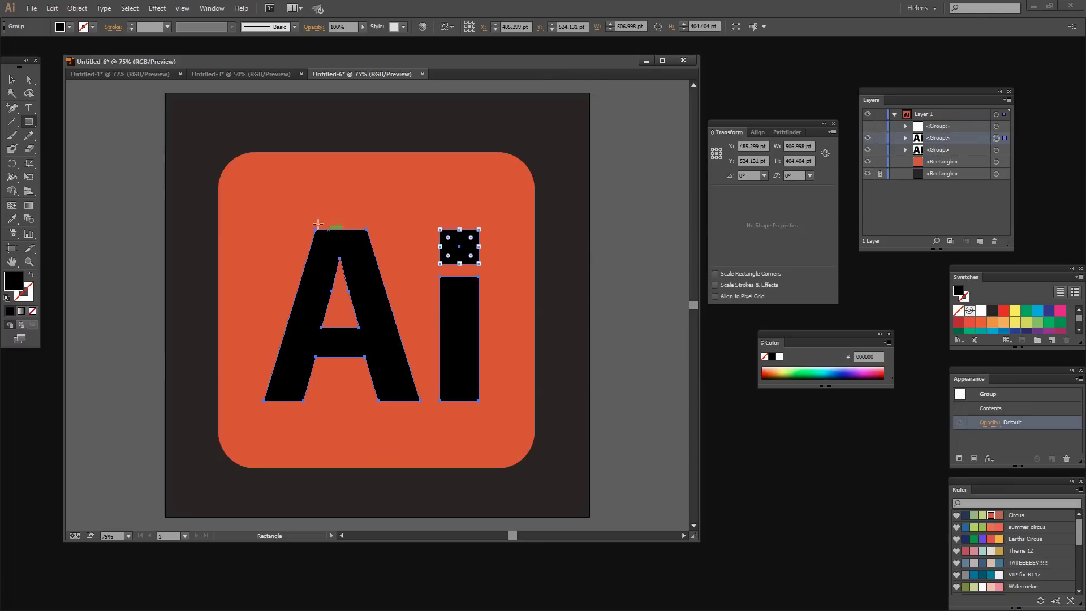
click(12, 82)
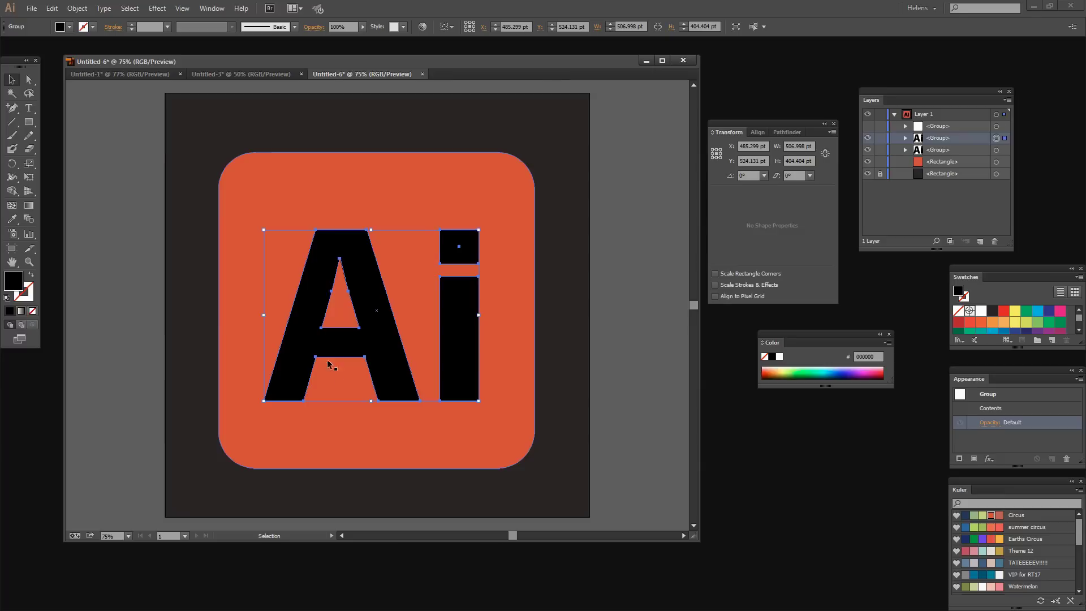
key(z)
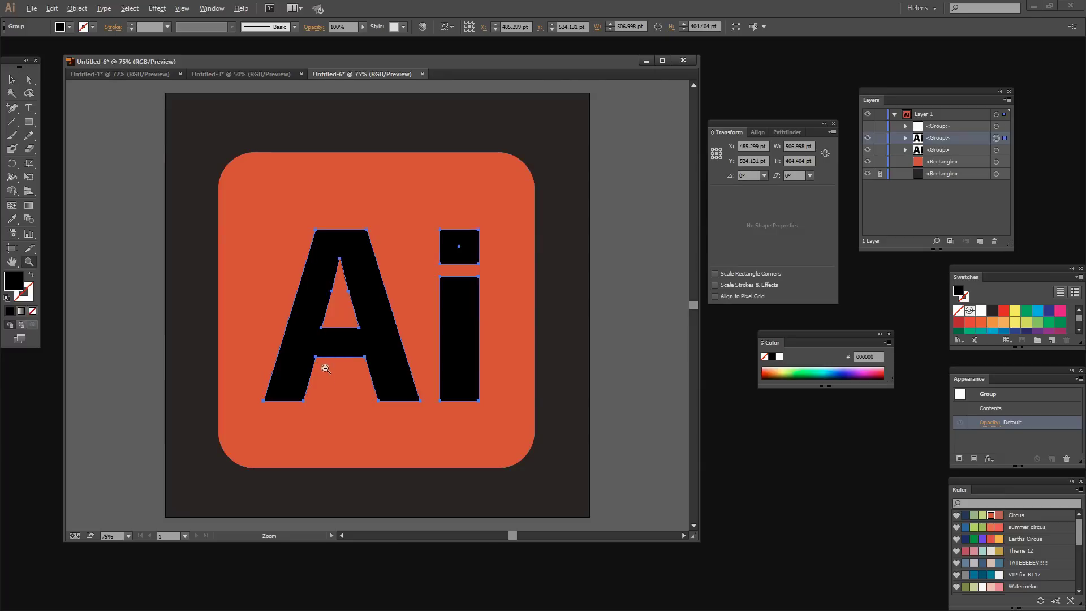
alt+click(326, 369)
alt+click(367, 349)
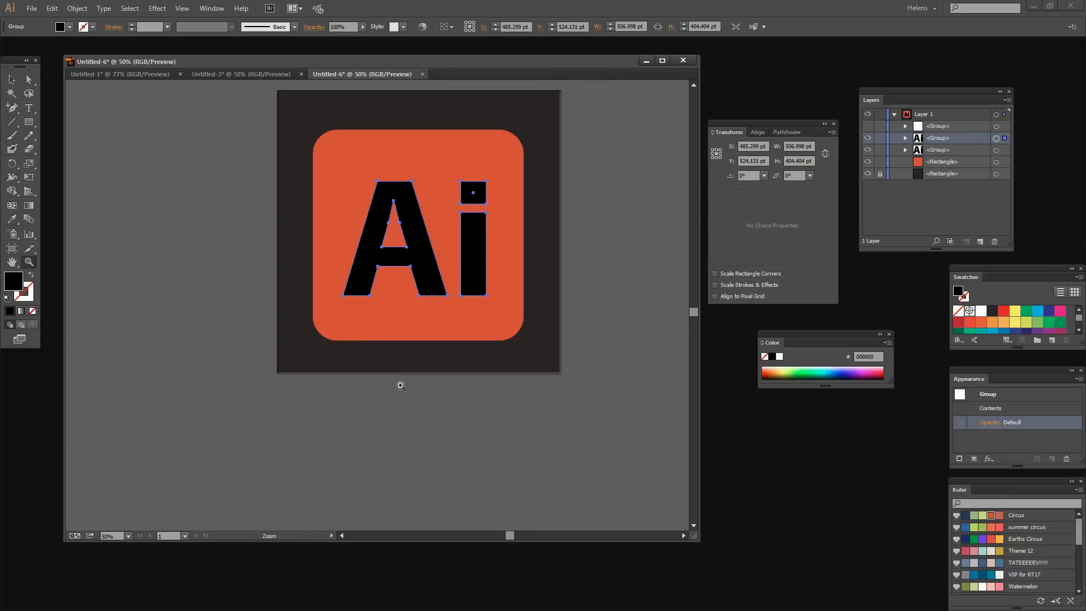
drag(468, 422, 321, 456)
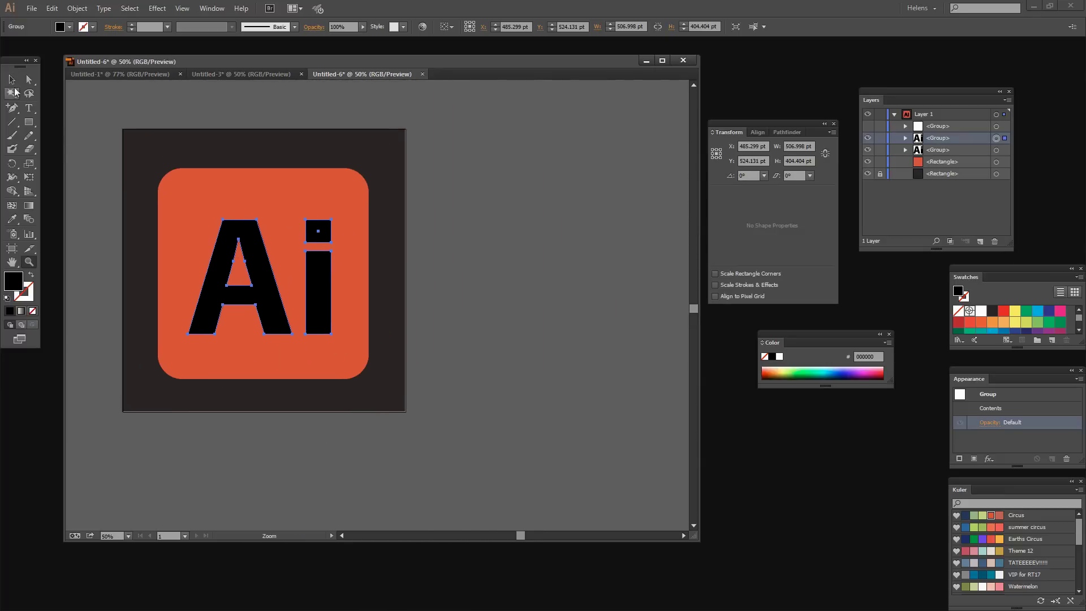
click(11, 80)
drag(268, 297, 415, 450)
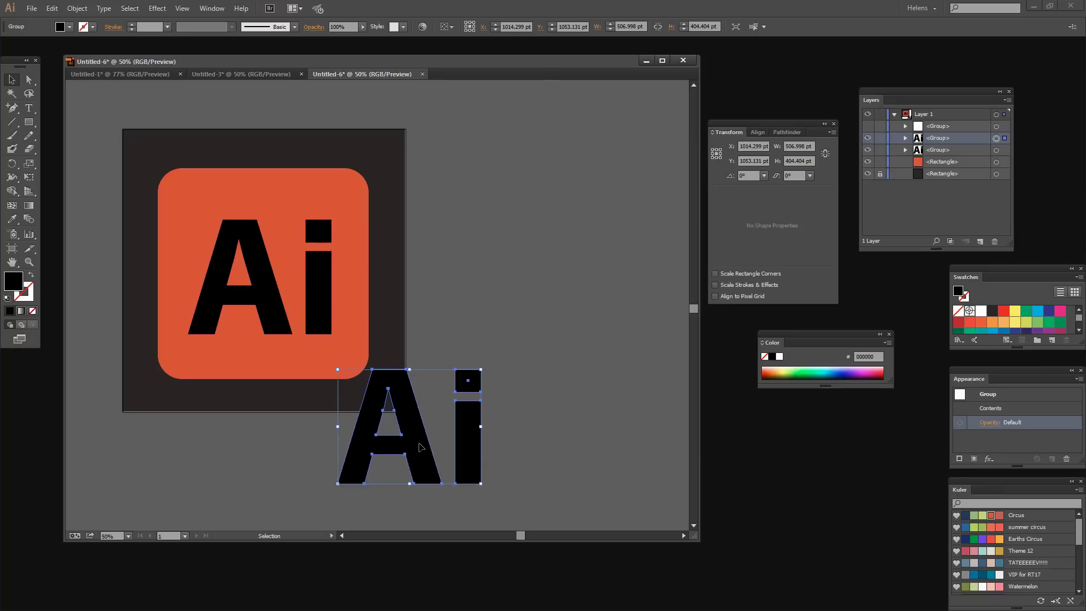
click(26, 221)
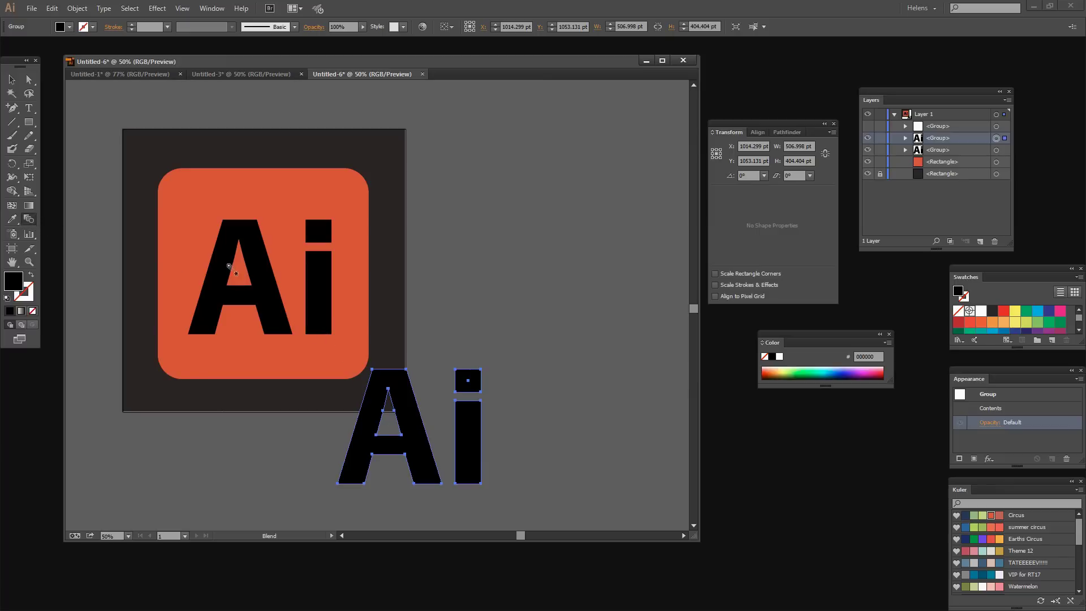
Blend the two black Ai copies into a diagonal shadow trail and unhide the white Ai group.
click(378, 402)
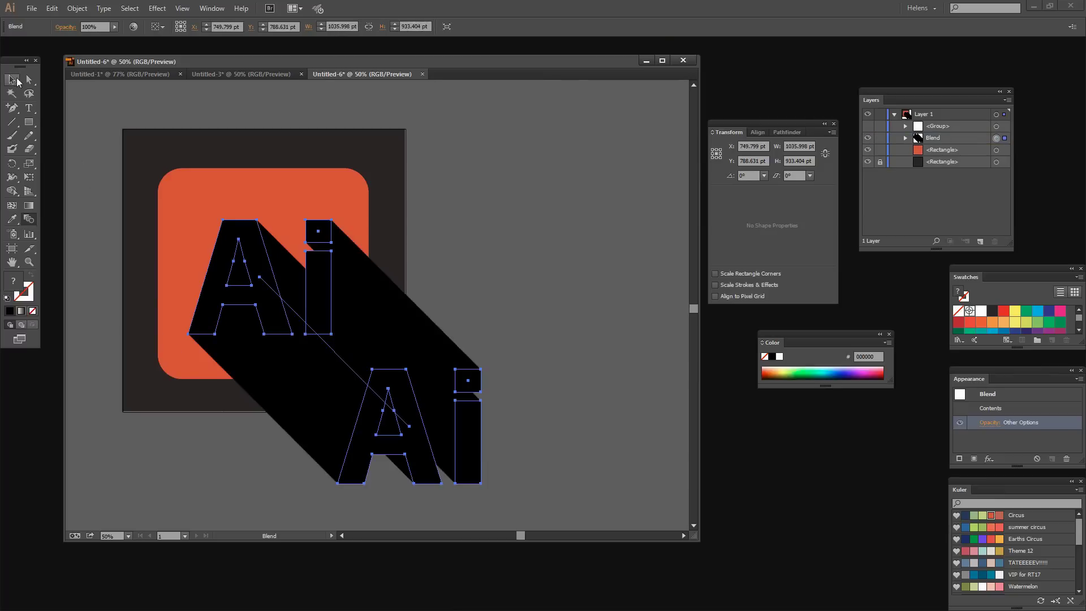
click(16, 80)
click(867, 126)
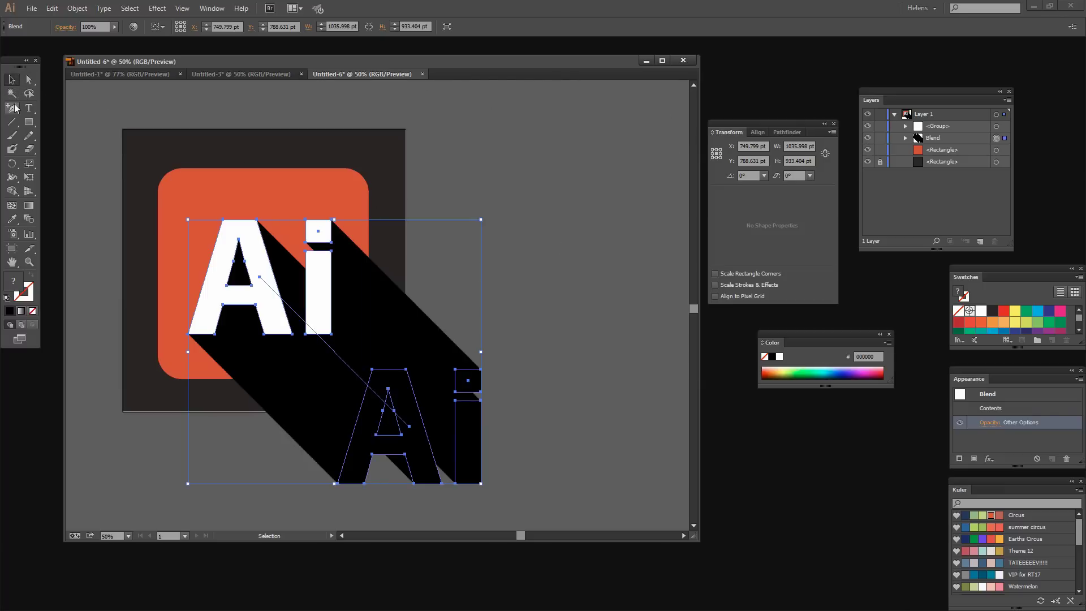
drag(12, 107, 39, 111)
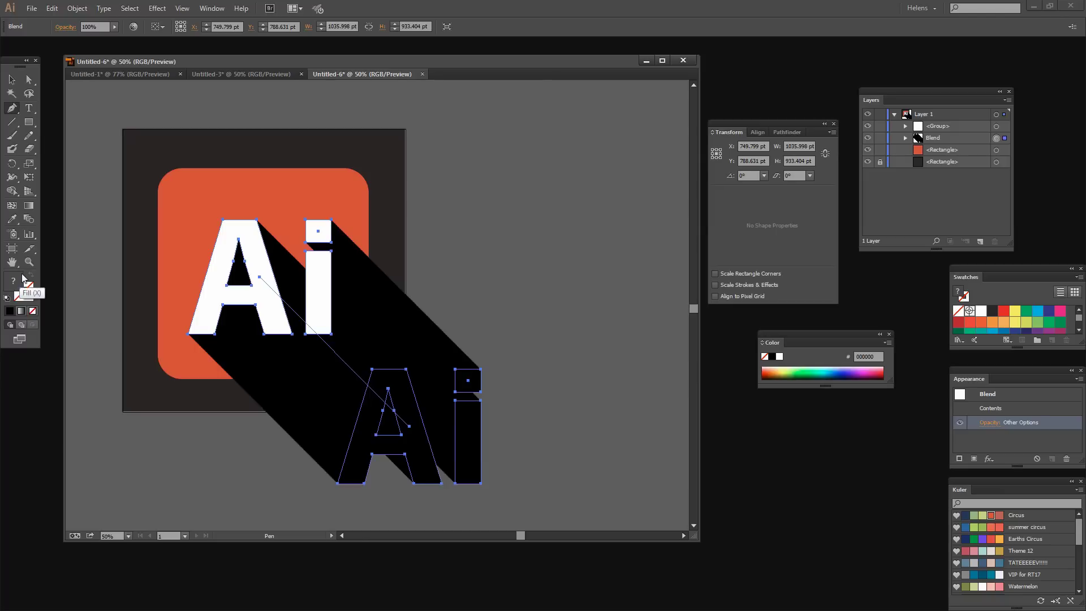
key(v)
click(555, 261)
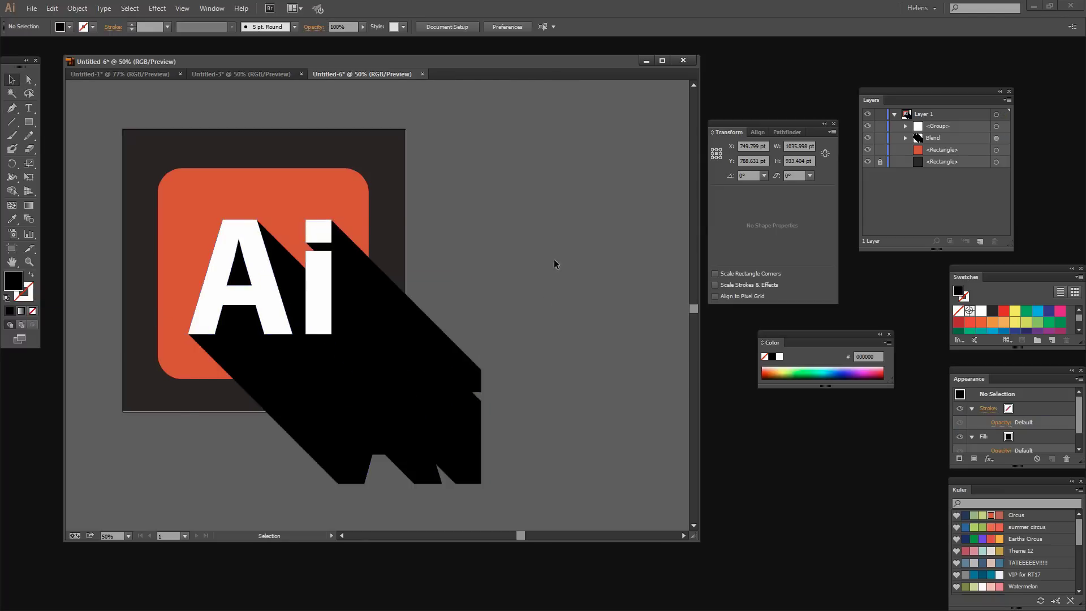
Set the colours to an empty fill with a red stroke.
click(32, 275)
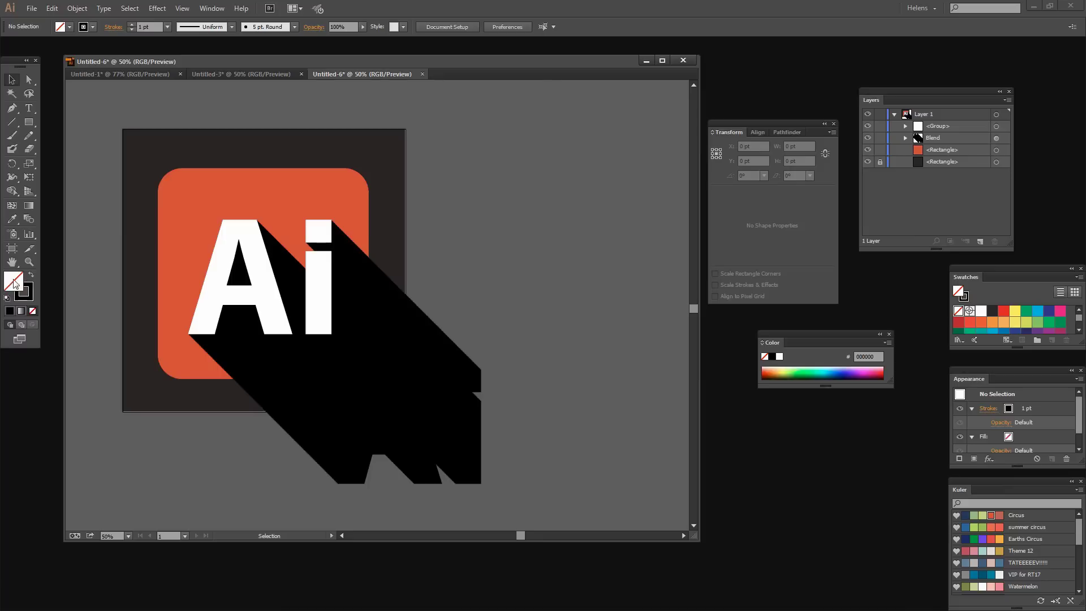
click(27, 294)
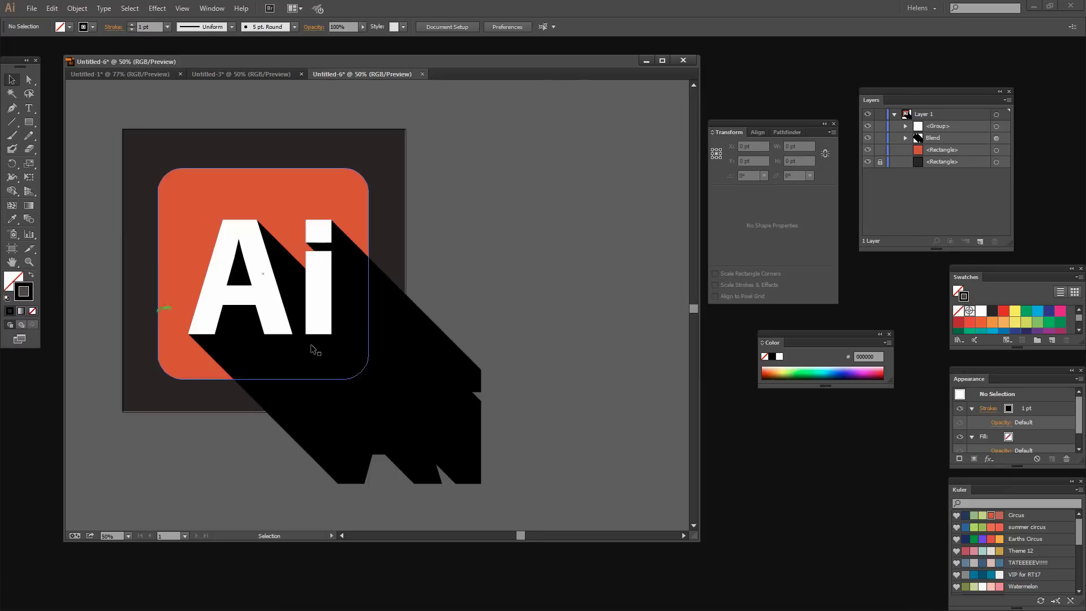
click(1004, 311)
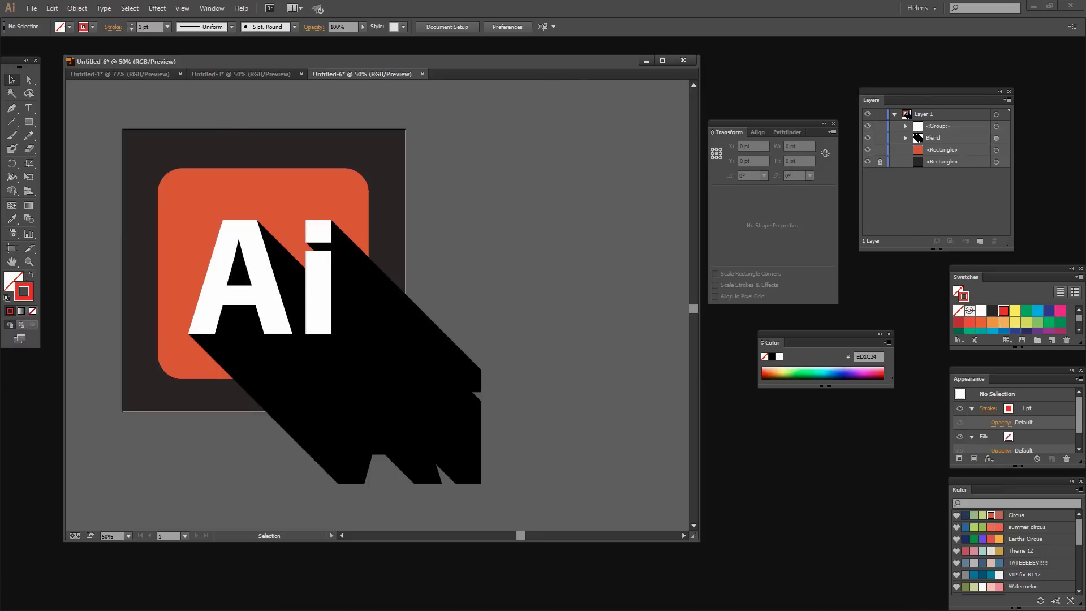
Draw a closed Pen path around the shadow, from the A's top corner past the i dot to the shadow's far corners.
click(12, 108)
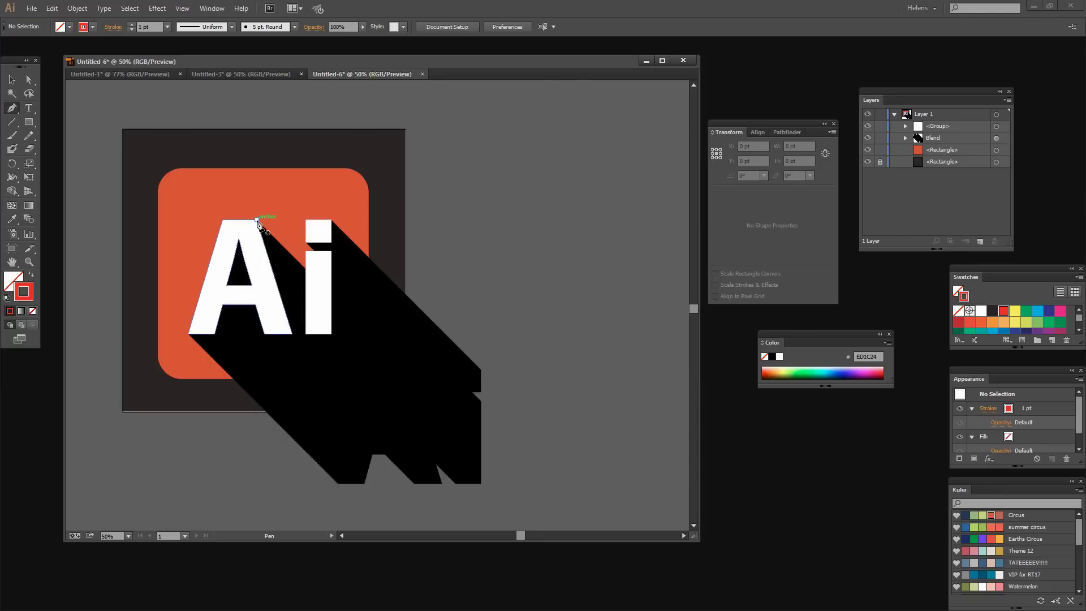
click(257, 221)
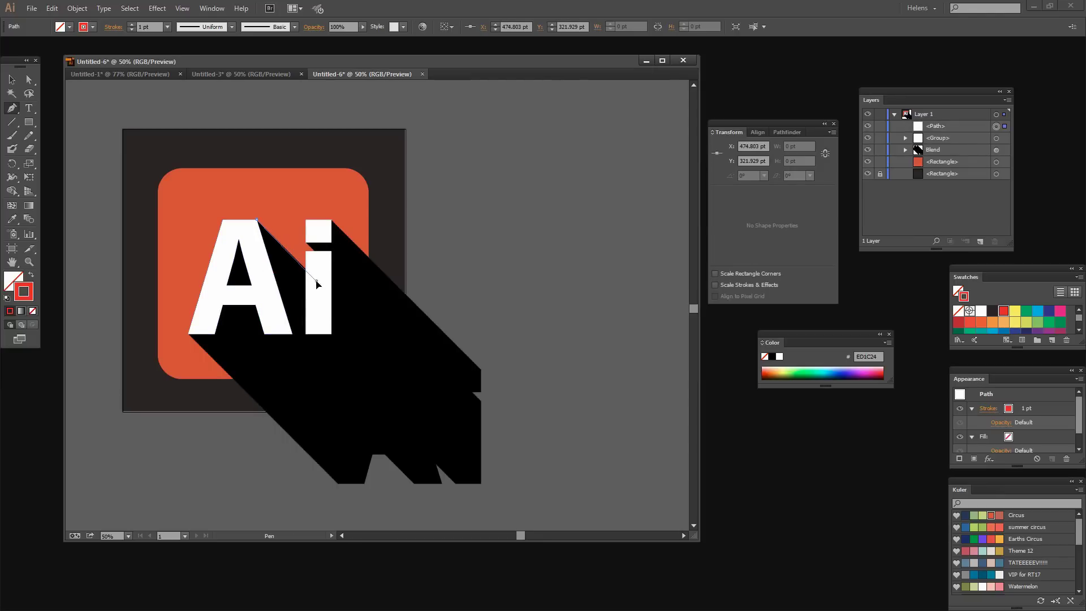
drag(316, 281, 333, 225)
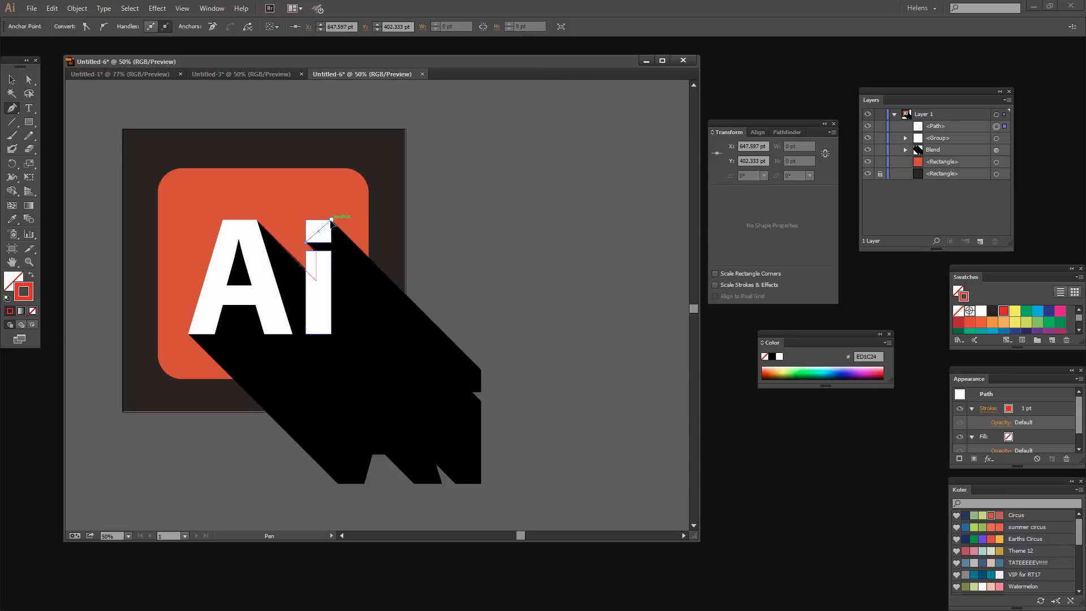
click(332, 220)
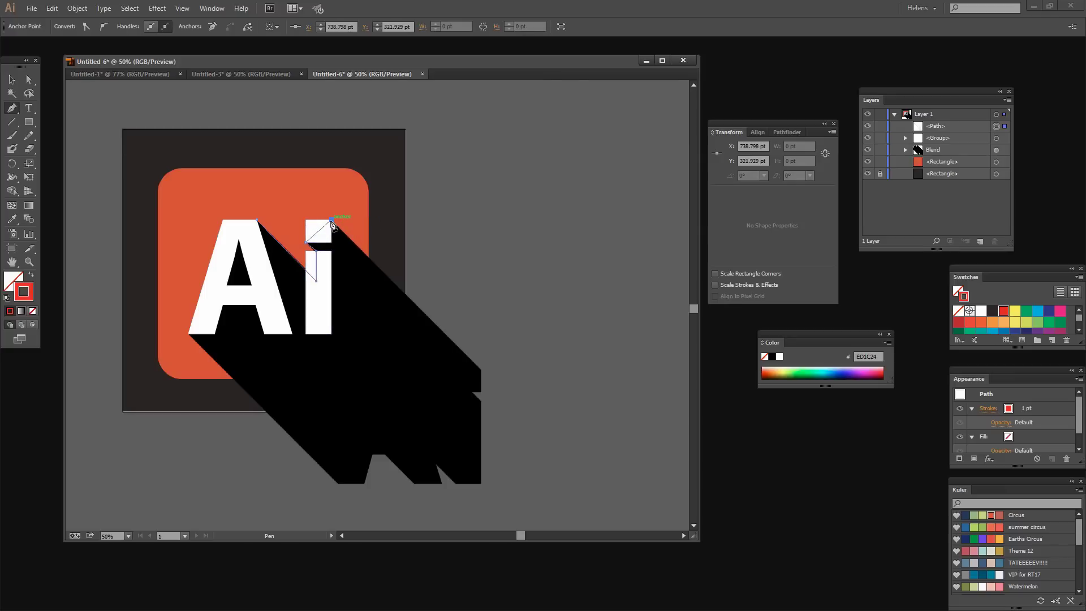
click(481, 369)
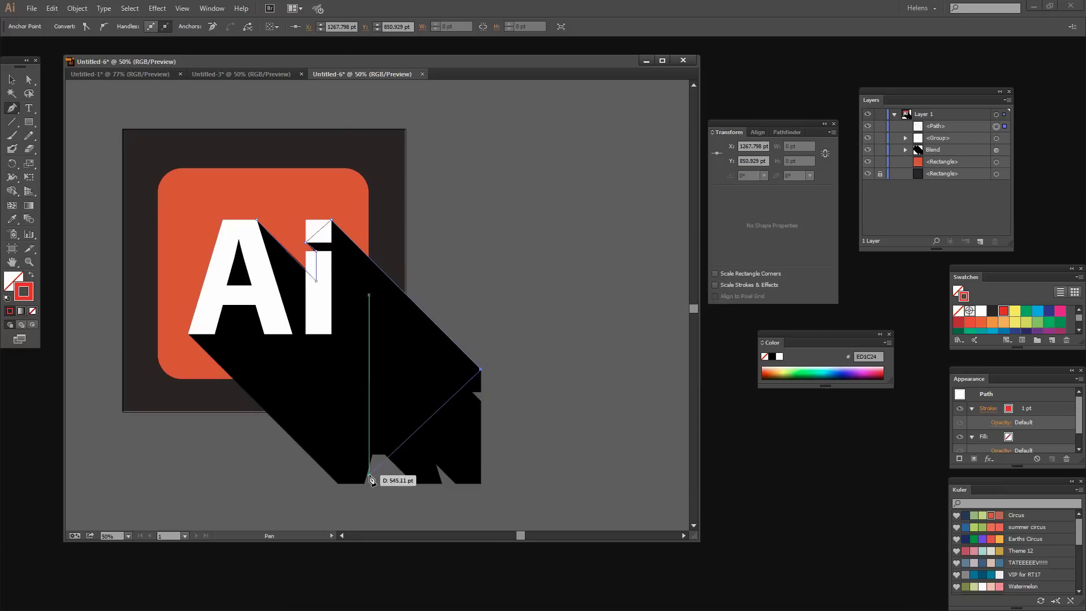
click(338, 484)
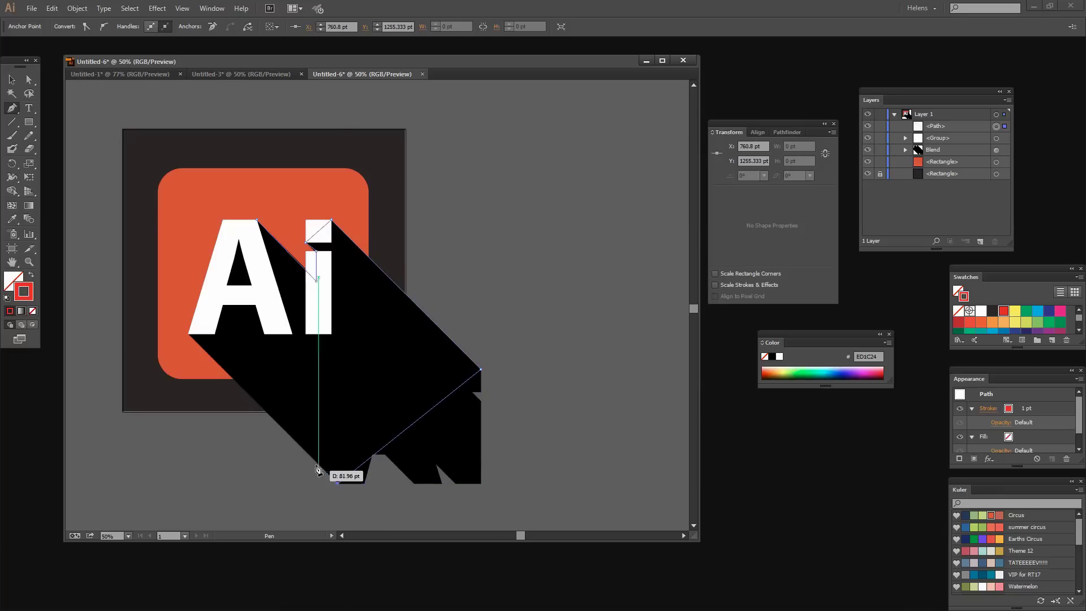
click(188, 336)
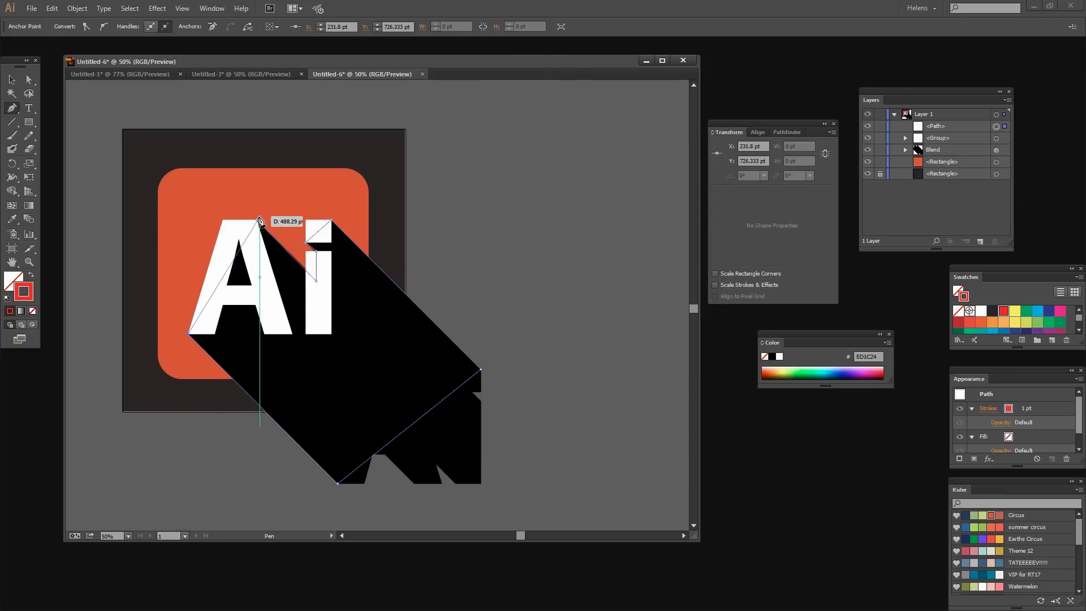
key(ctrl+h)
click(227, 241)
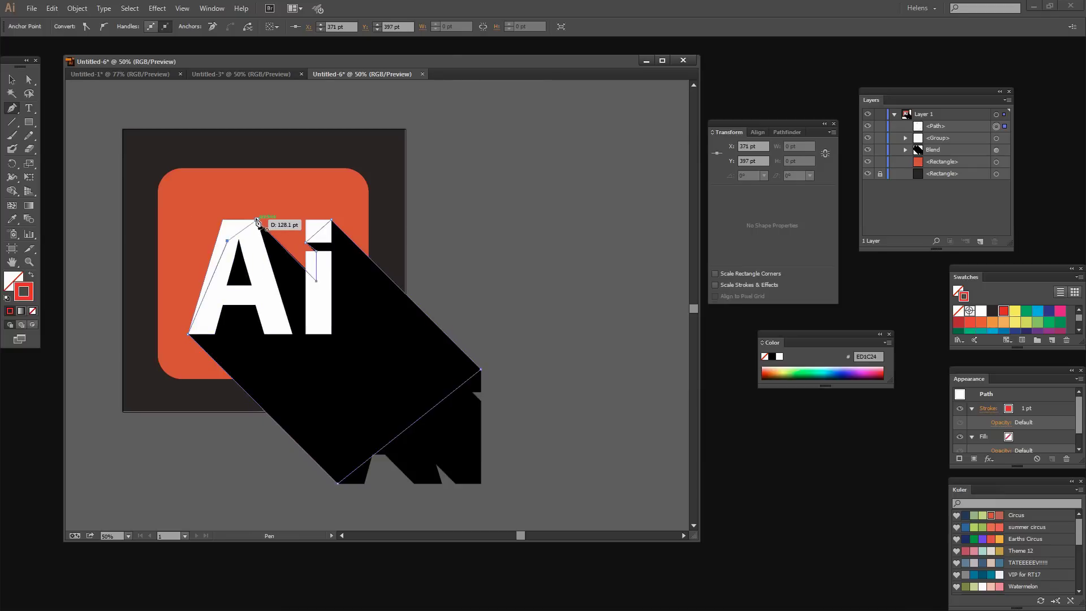
click(257, 221)
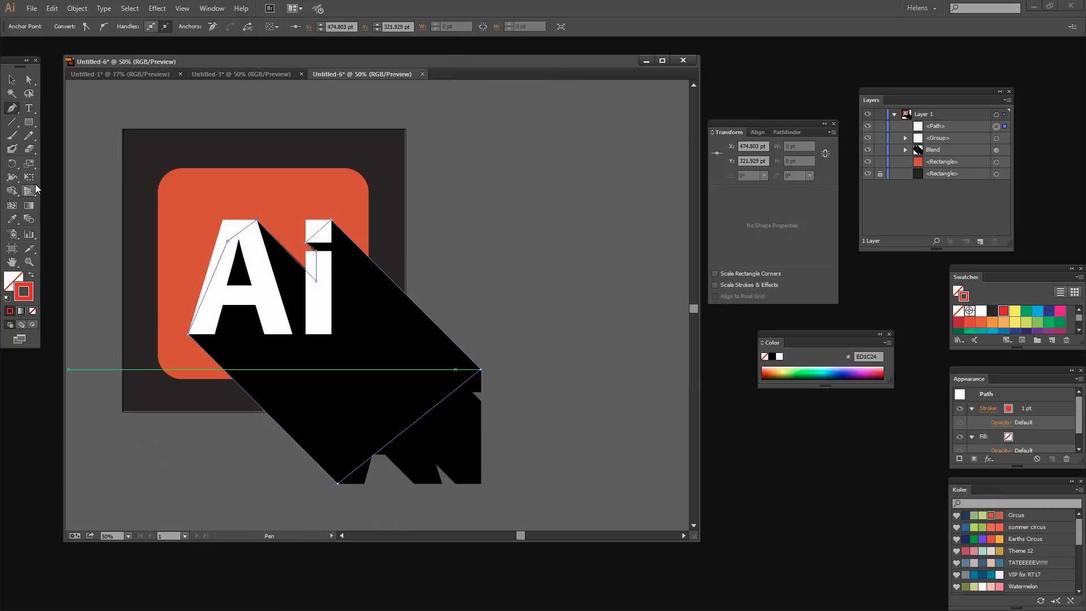
click(29, 261)
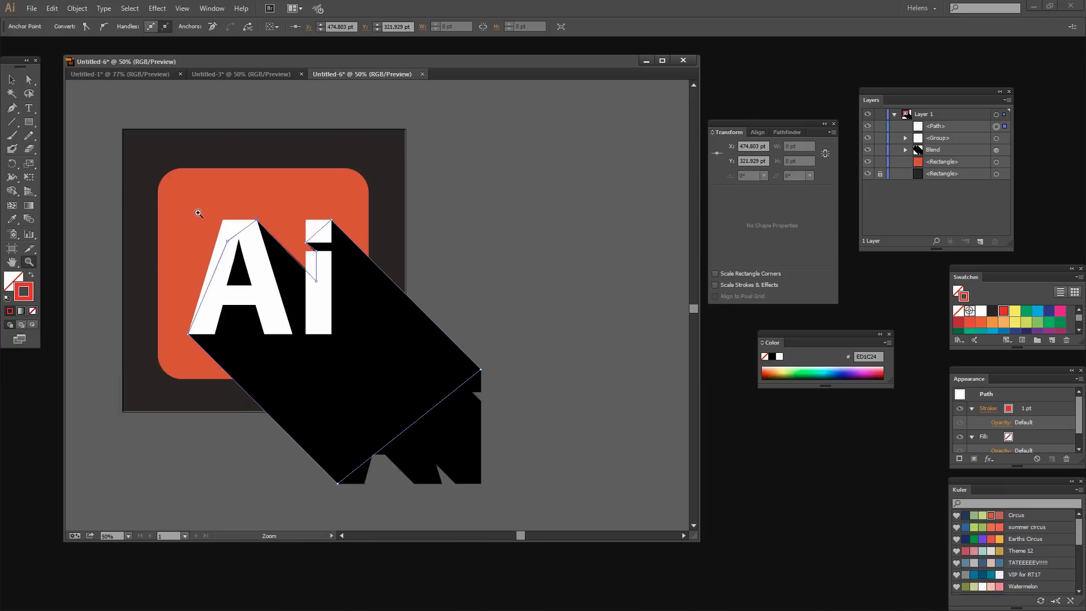
drag(184, 207, 391, 387)
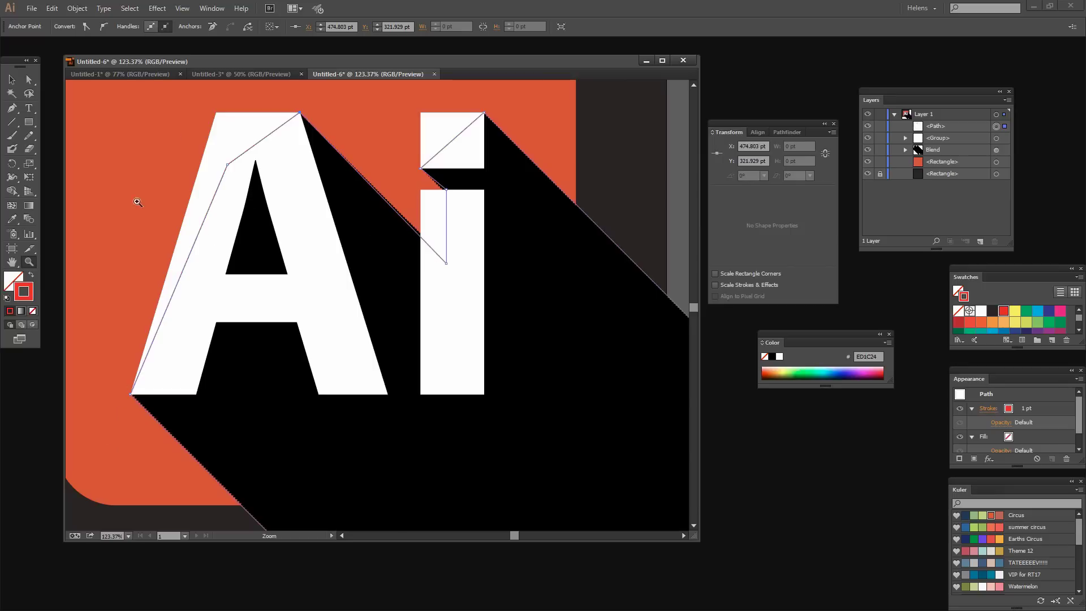
Nudge the path's anchors onto the i's edges, then zoom out to the whole artboard.
click(28, 79)
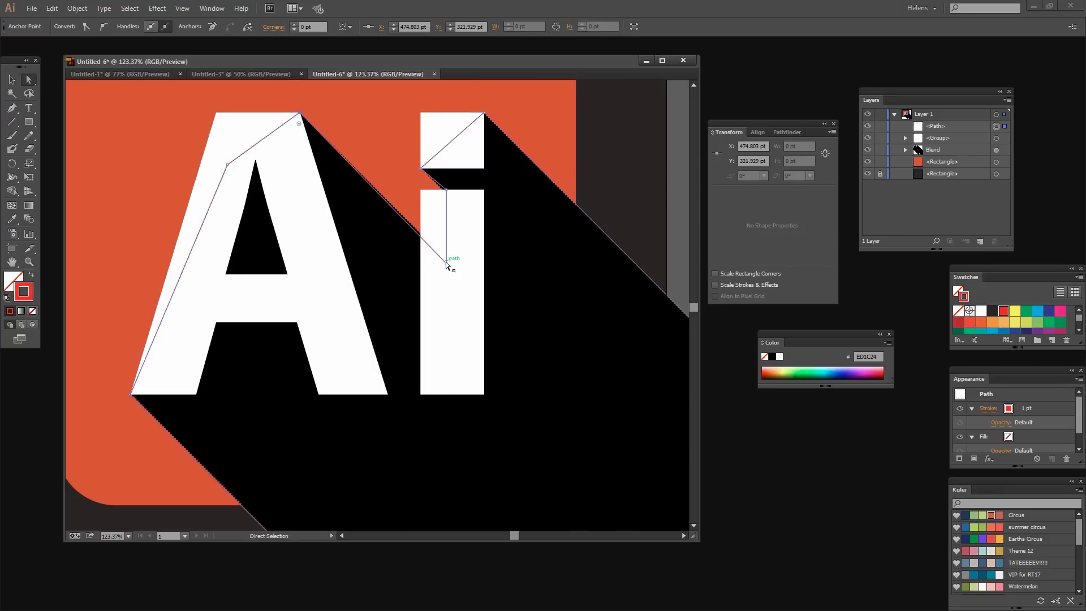
drag(447, 263, 448, 262)
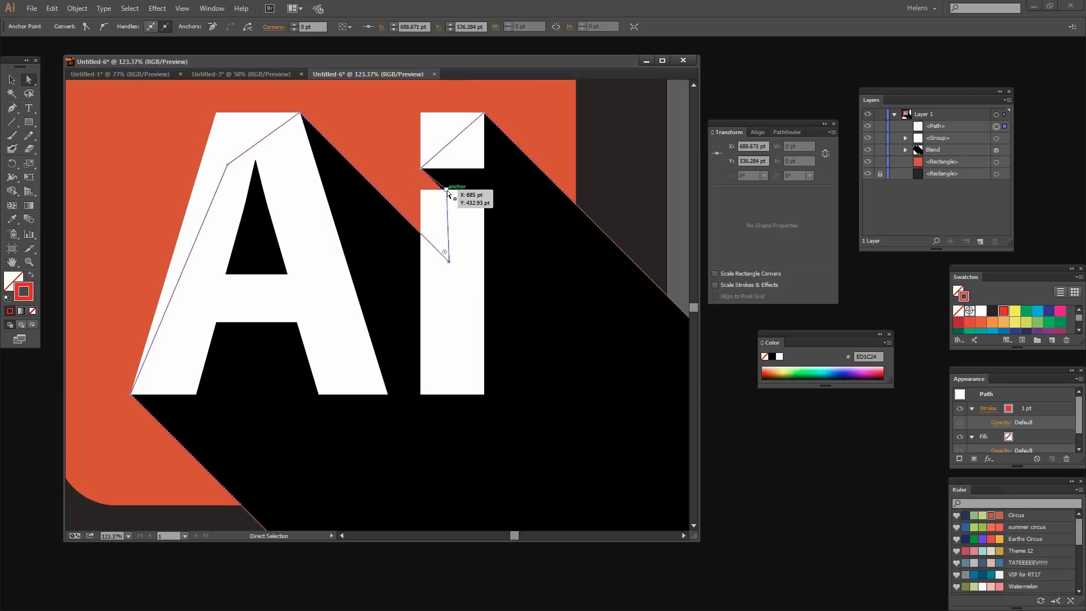
drag(447, 193, 444, 191)
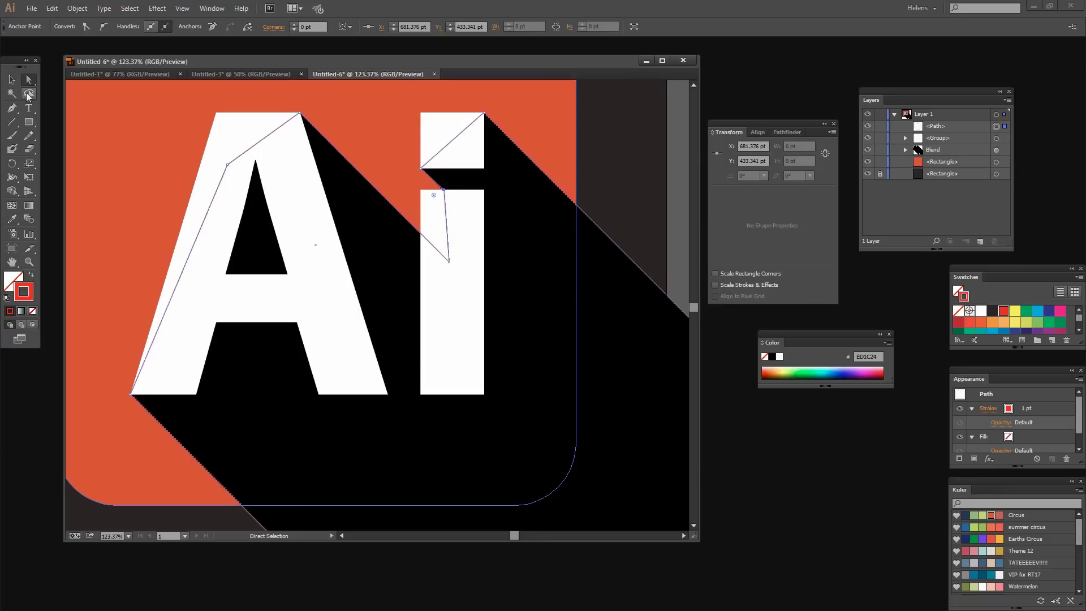
click(33, 264)
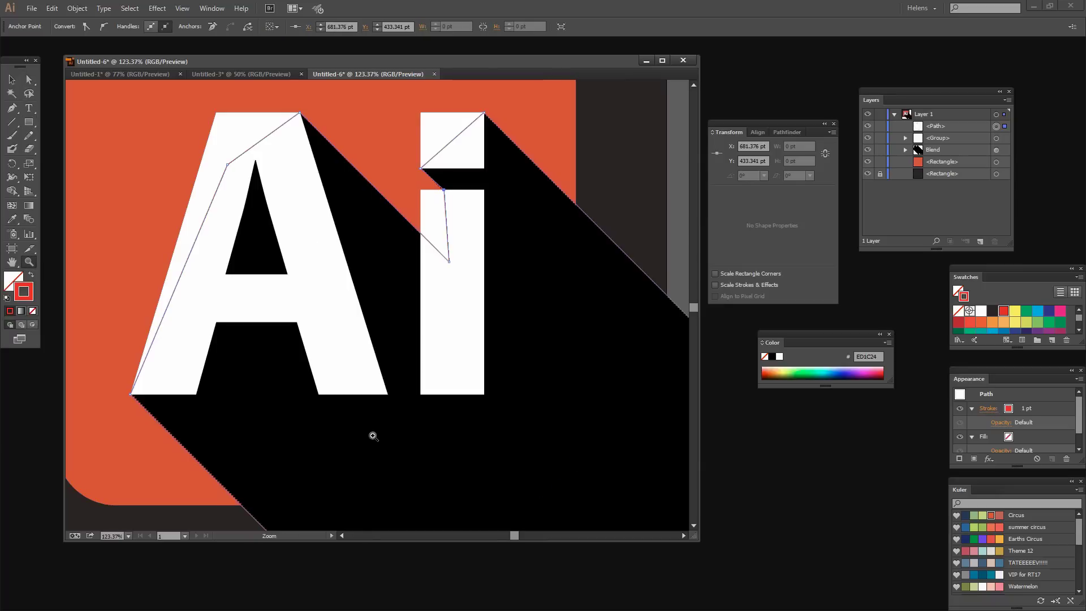
alt+click(374, 436)
alt+click(558, 266)
alt+click(565, 424)
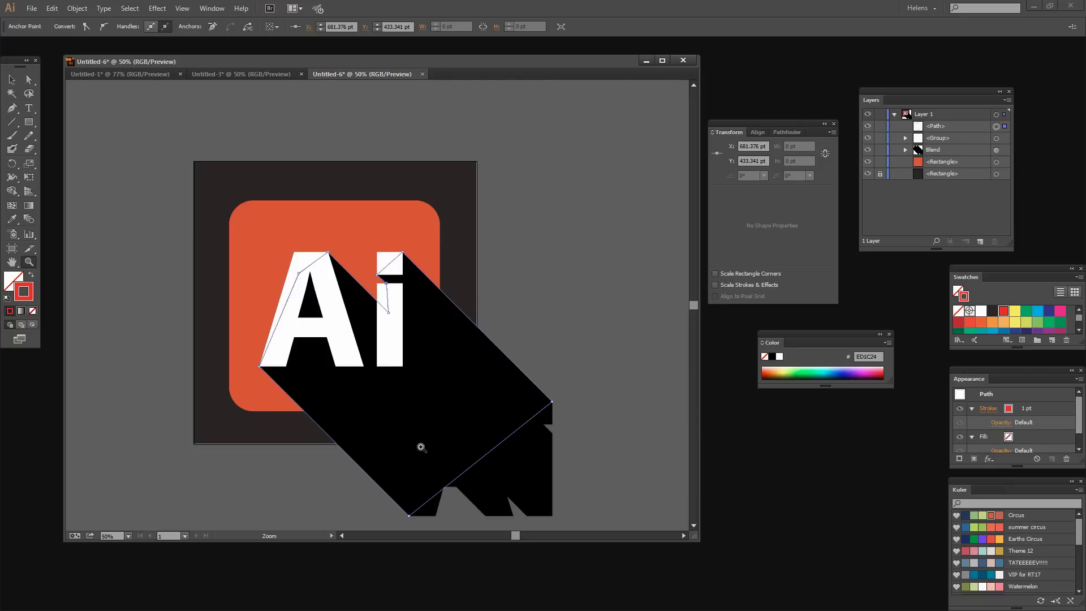
Delete the stepped Blend layer and fill the traced shadow path solid #231F20 with no stroke.
click(921, 151)
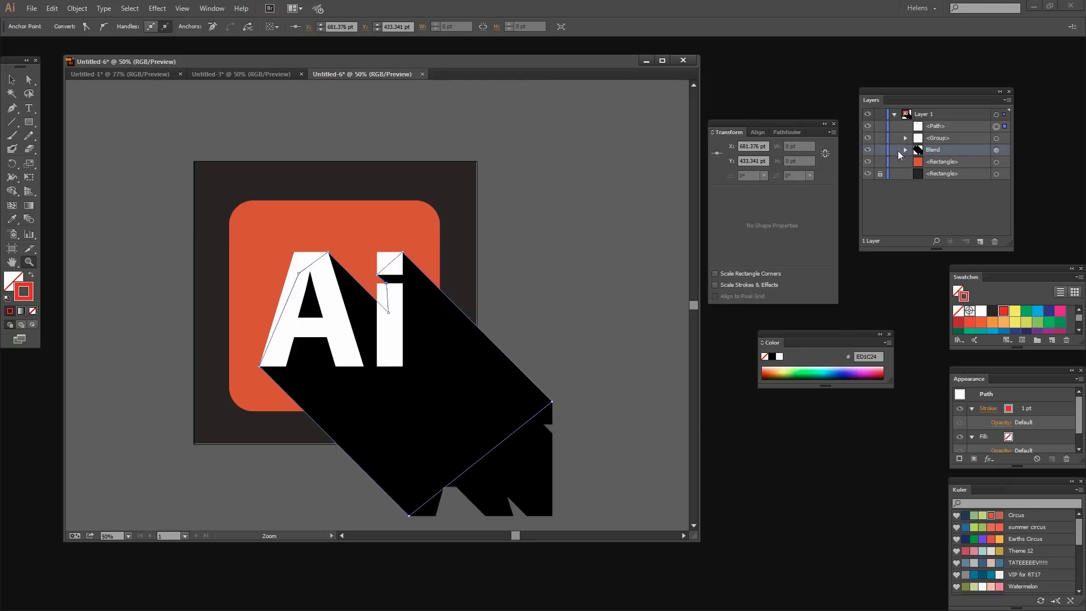
drag(948, 150, 993, 240)
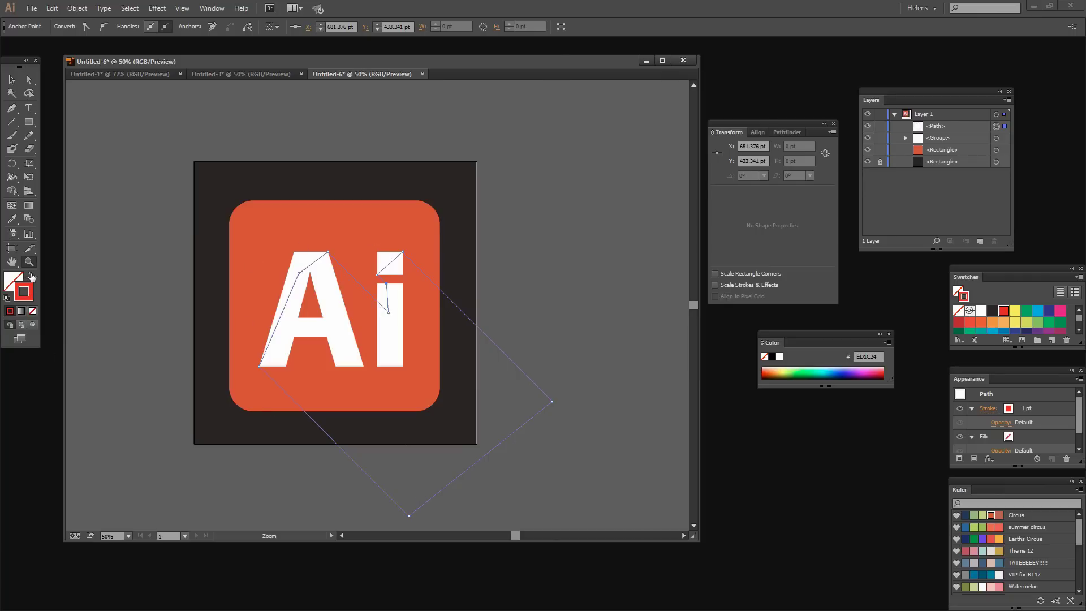
click(12, 79)
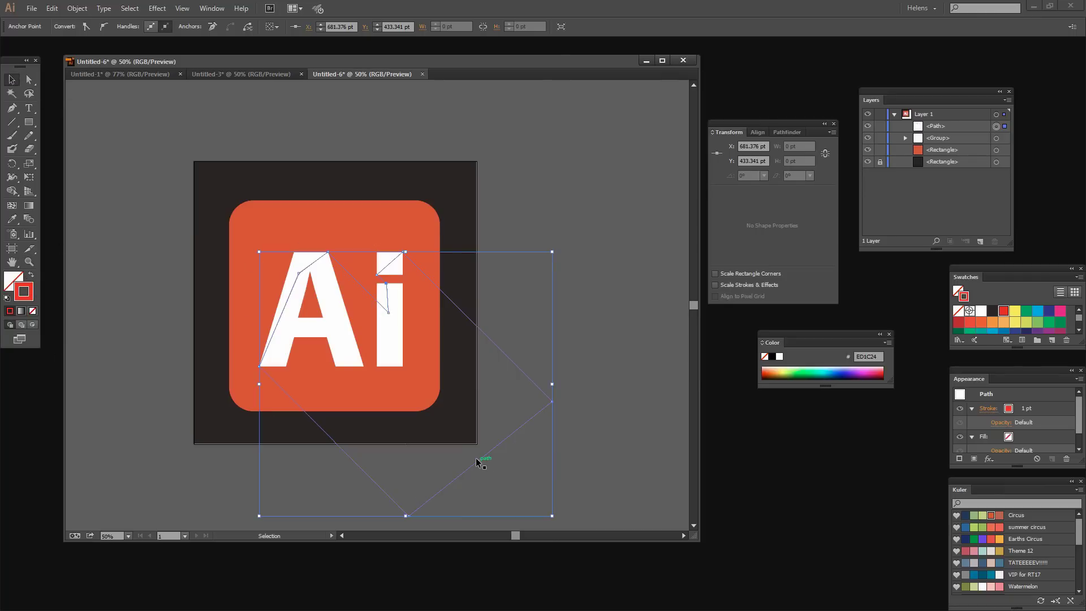
click(31, 276)
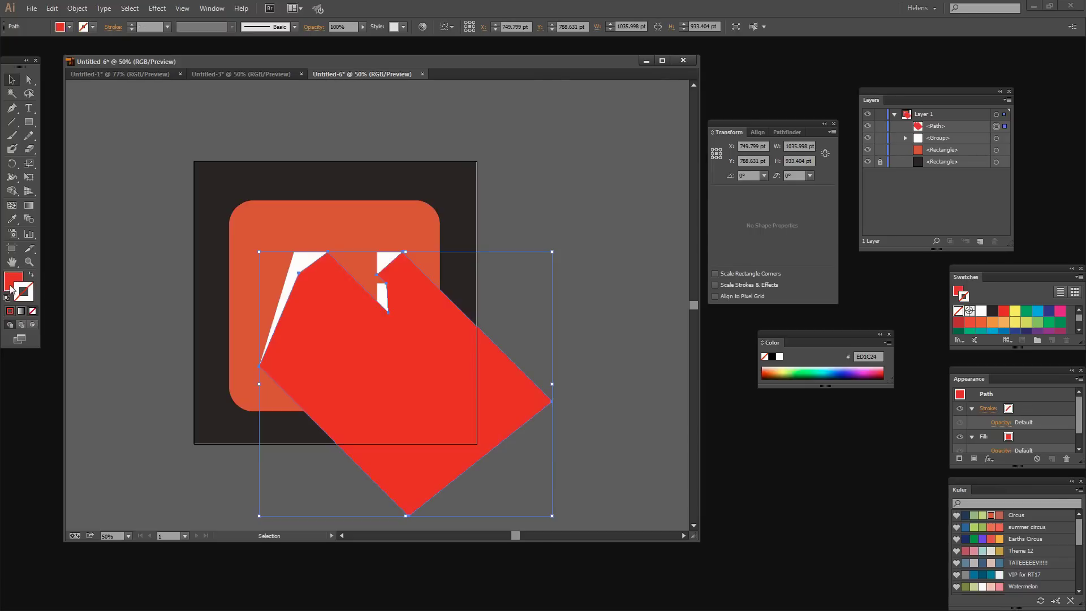
click(992, 311)
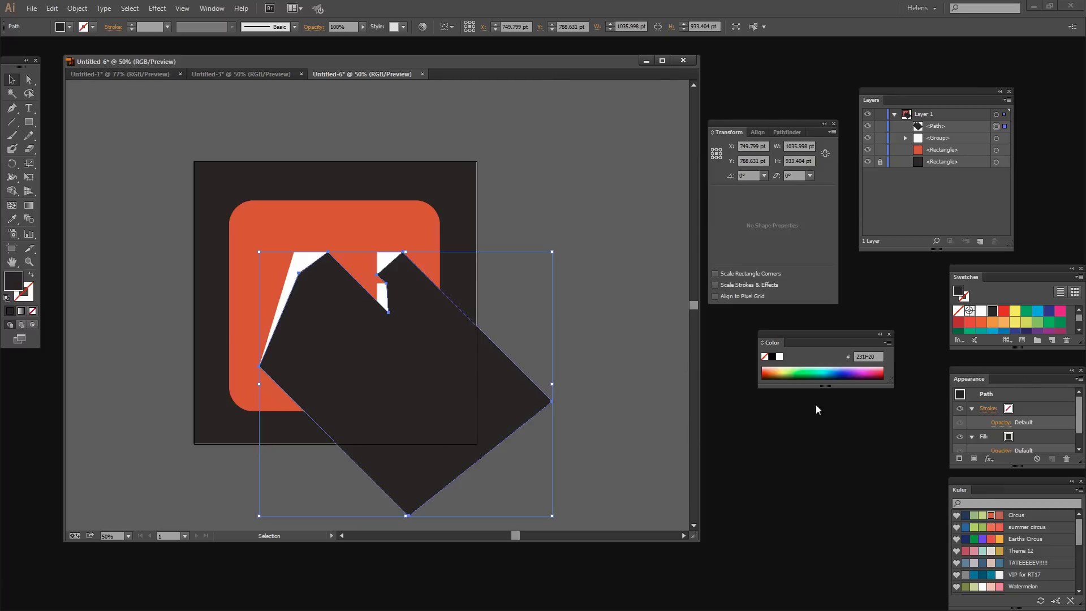
scroll(1077, 418, down, 2)
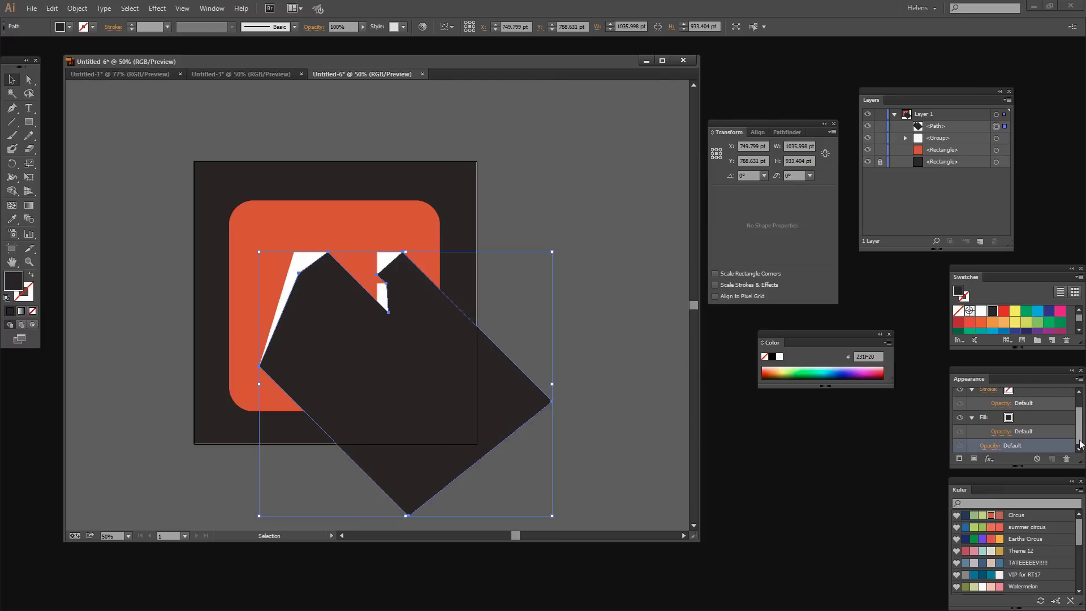
Give the shadow path 24% opacity in Multiply mode and move it below the Ai <Group>.
click(988, 446)
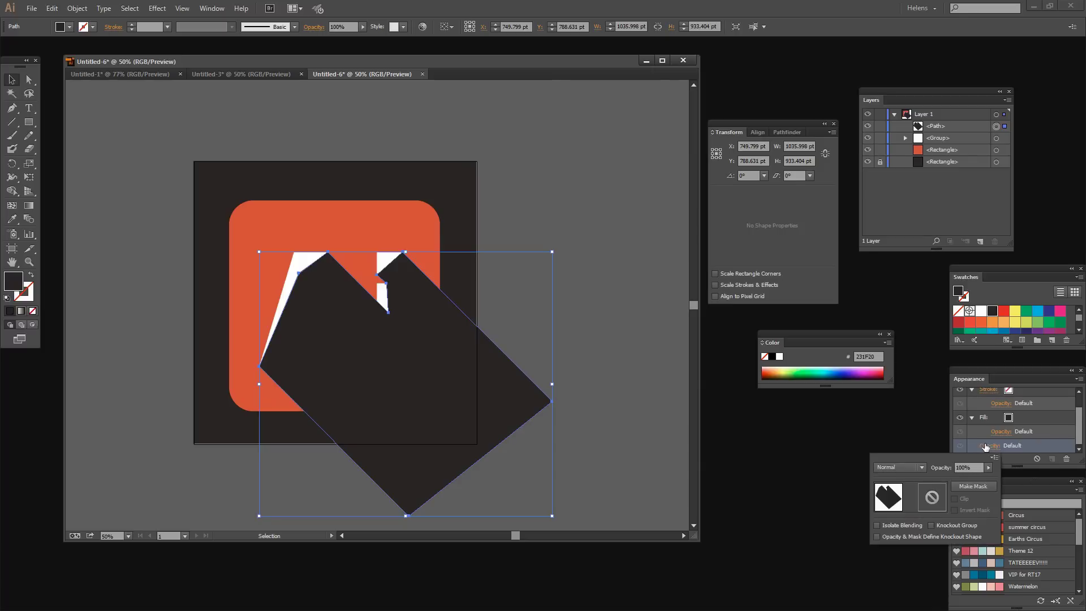
click(987, 468)
drag(948, 484, 949, 484)
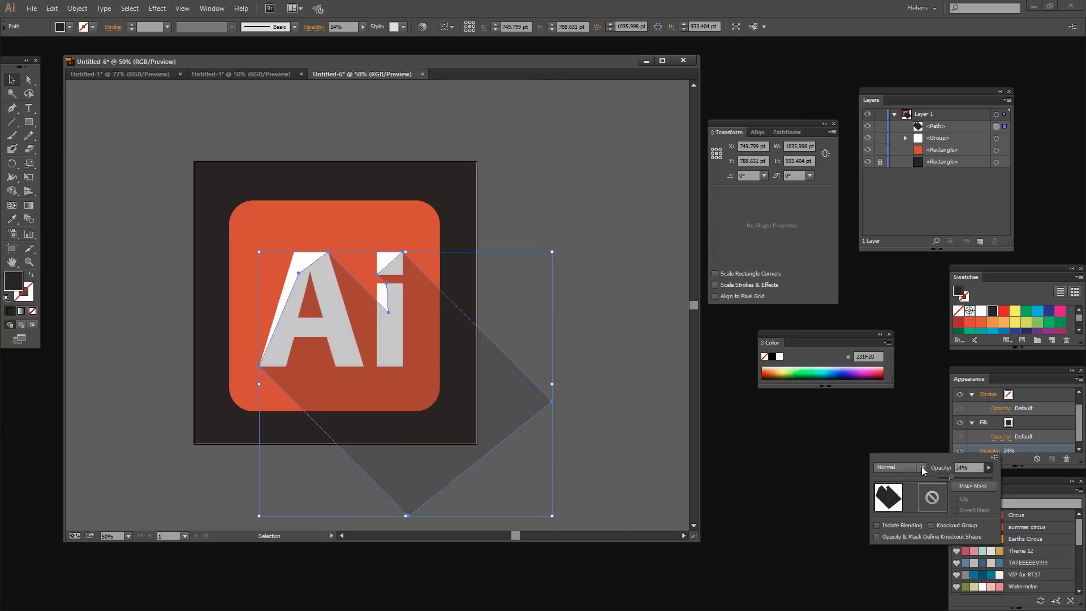
click(922, 466)
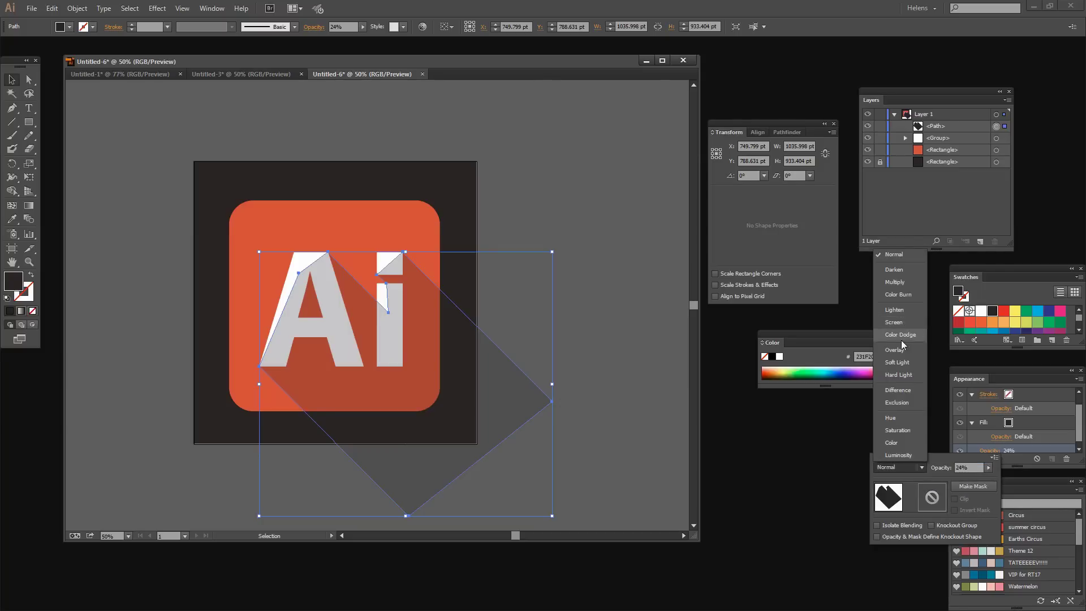
click(896, 282)
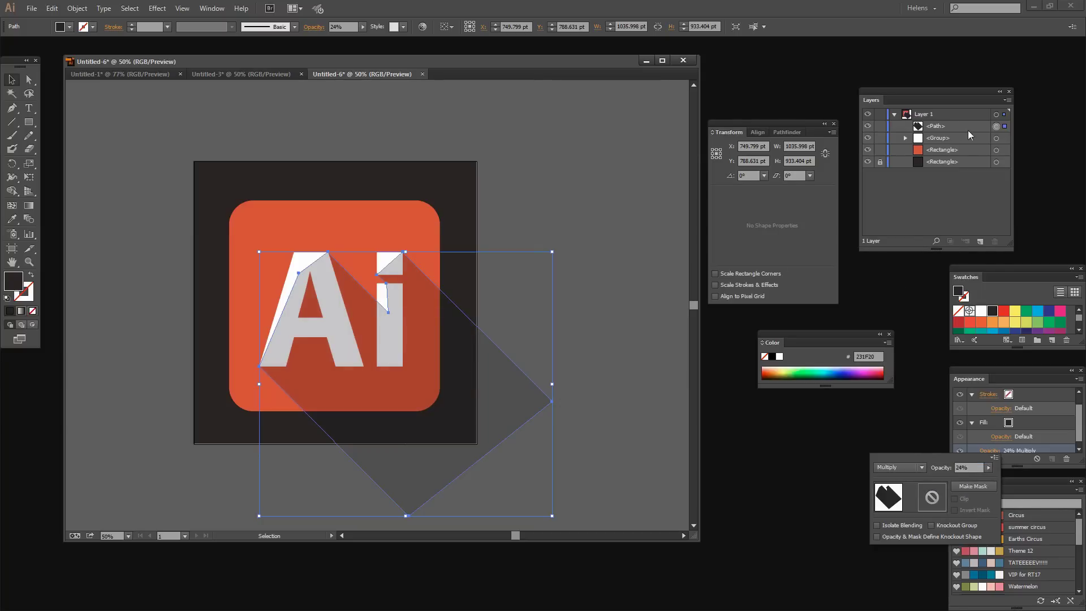
drag(948, 124, 951, 141)
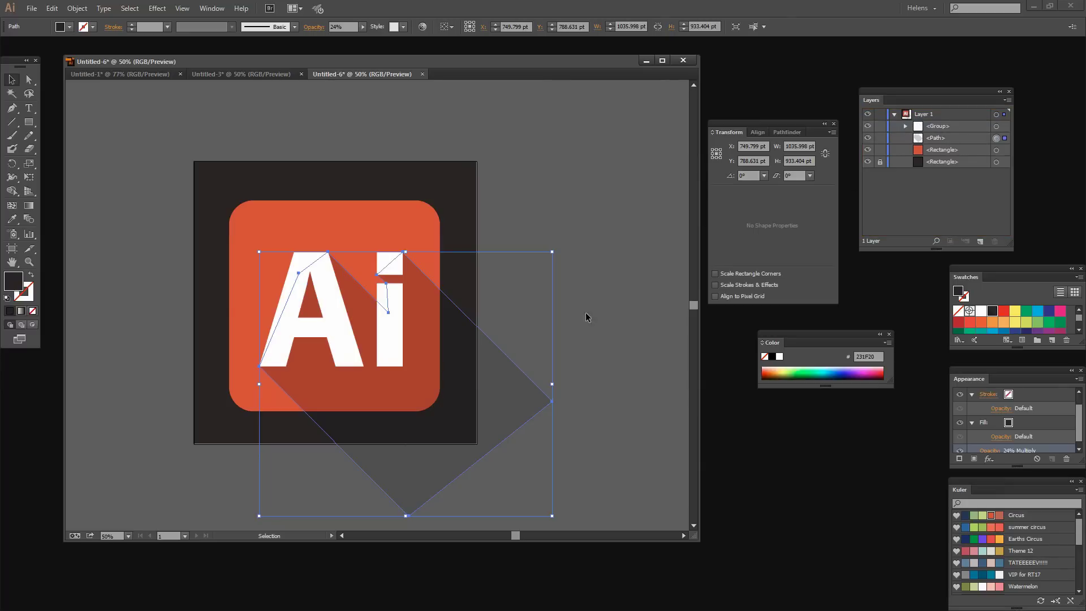
click(605, 278)
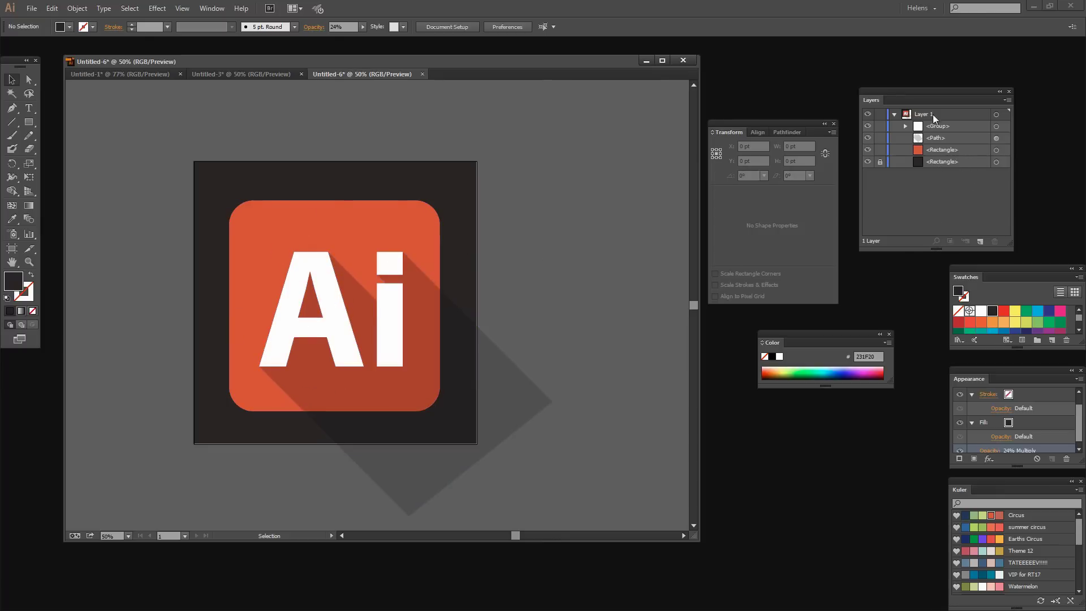
Duplicate the orange rounded square and Pathfinder-Intersect the copy with the shadow path.
click(966, 151)
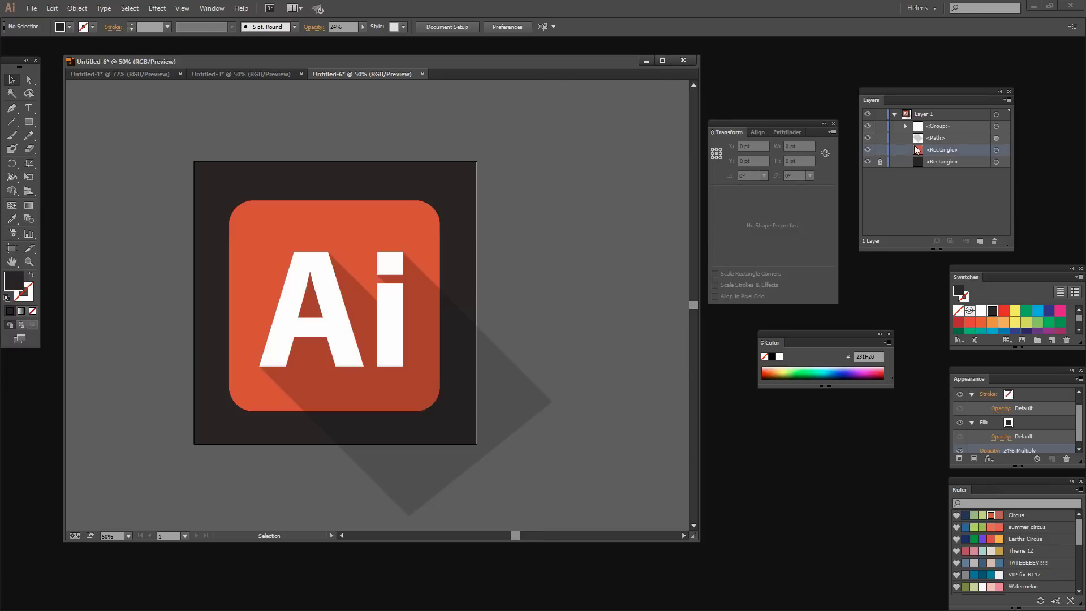
drag(975, 148, 980, 242)
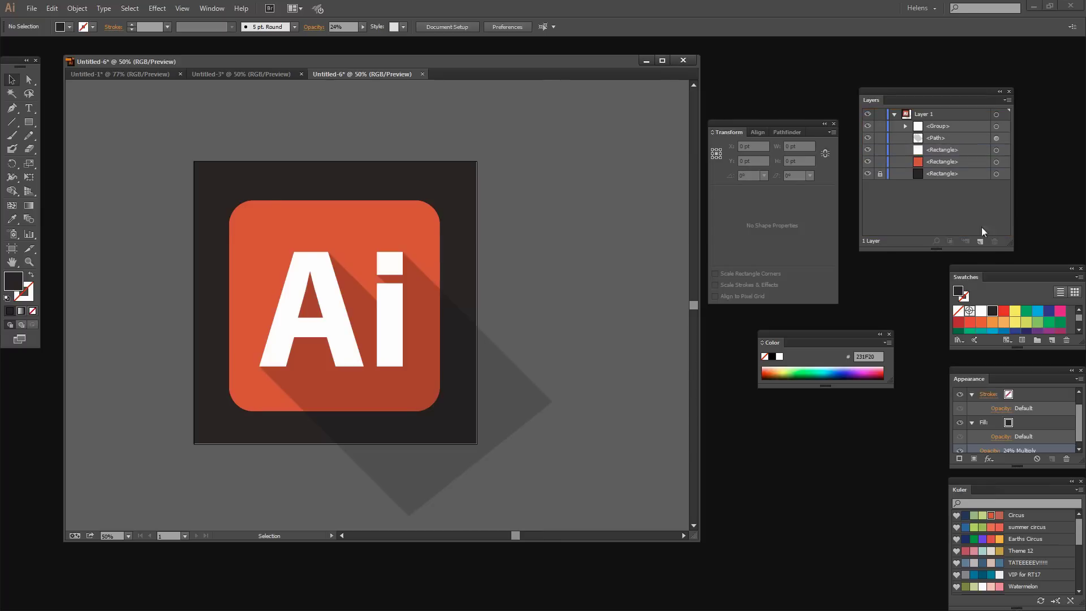
click(957, 151)
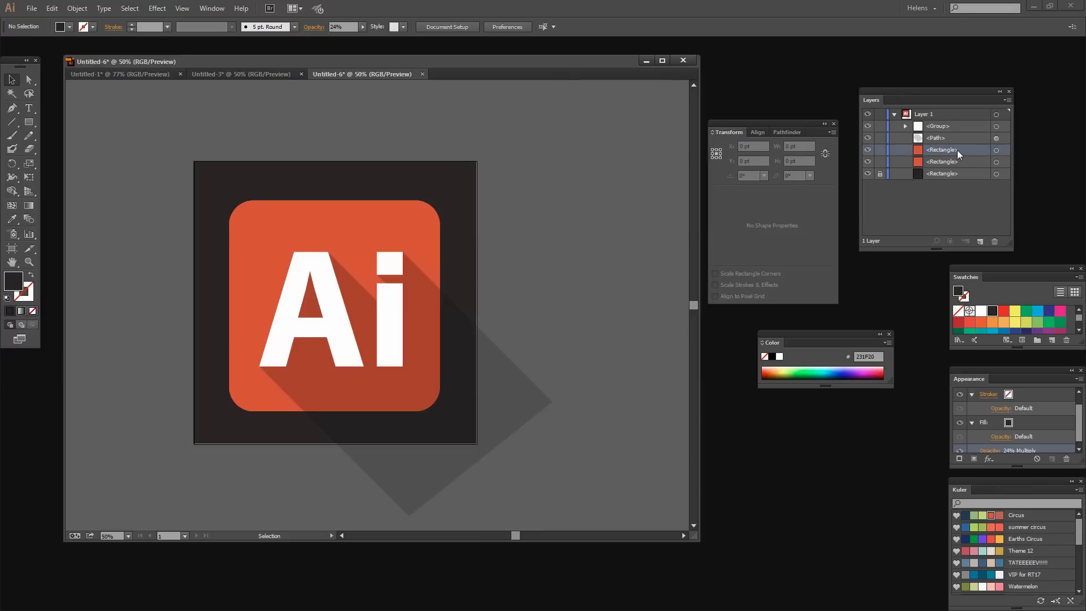
click(995, 150)
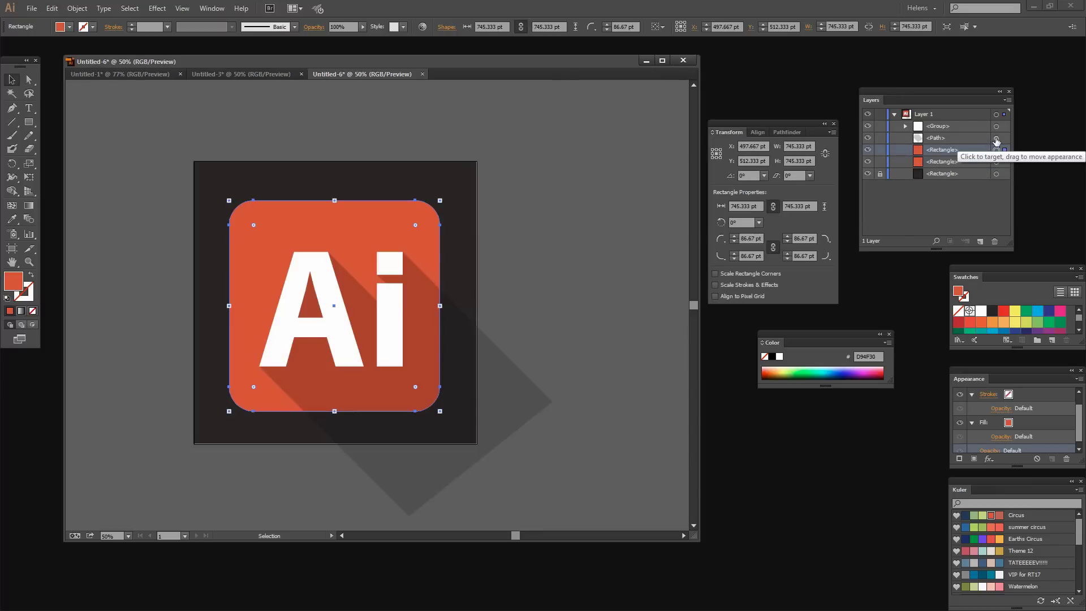
shift+click(996, 138)
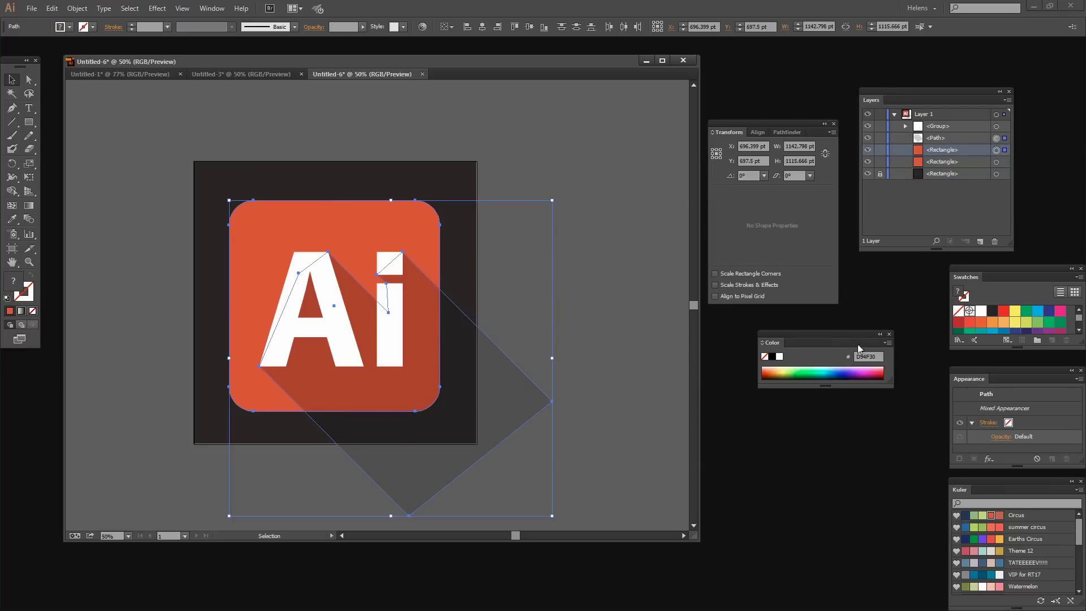
click(787, 132)
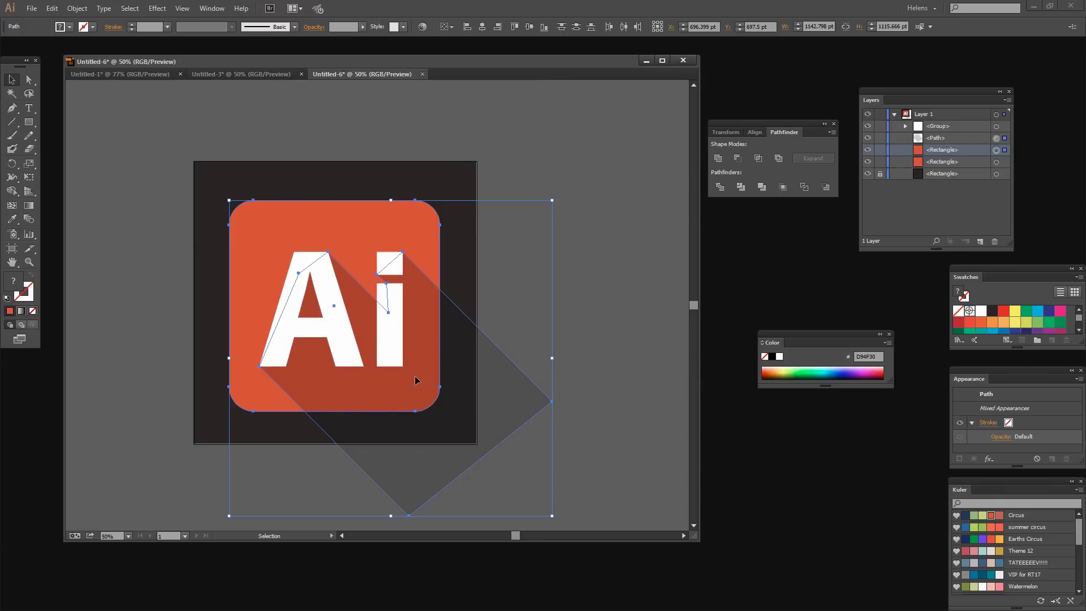
click(758, 159)
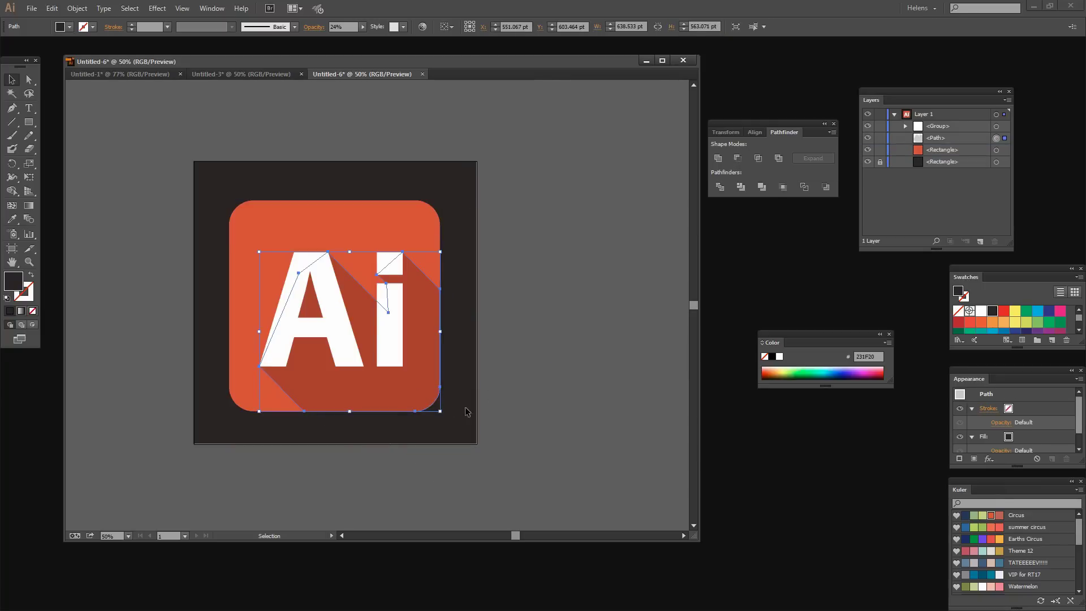
click(503, 385)
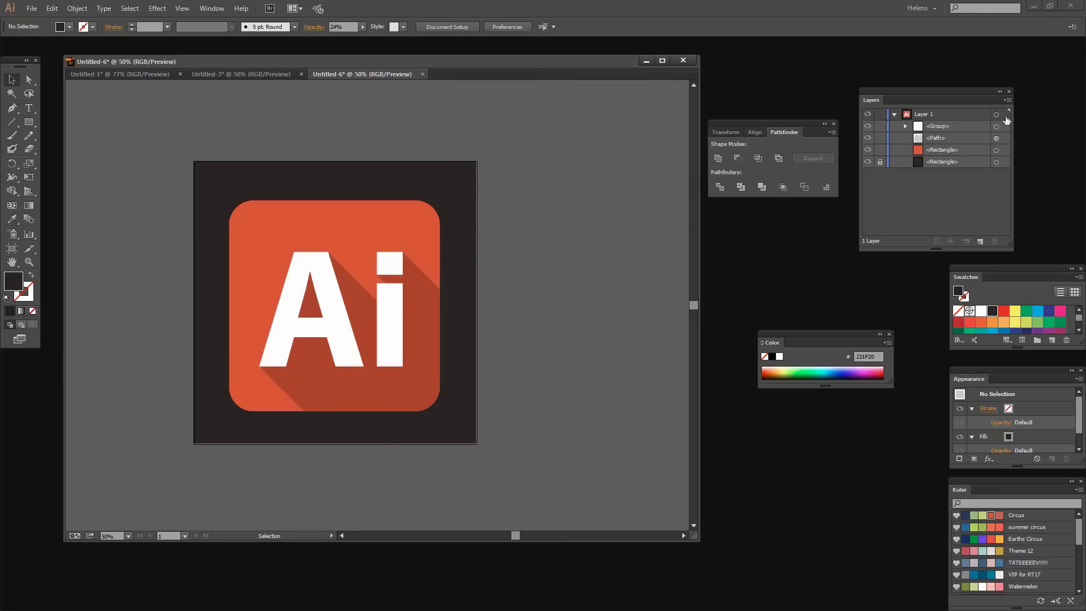
click(905, 126)
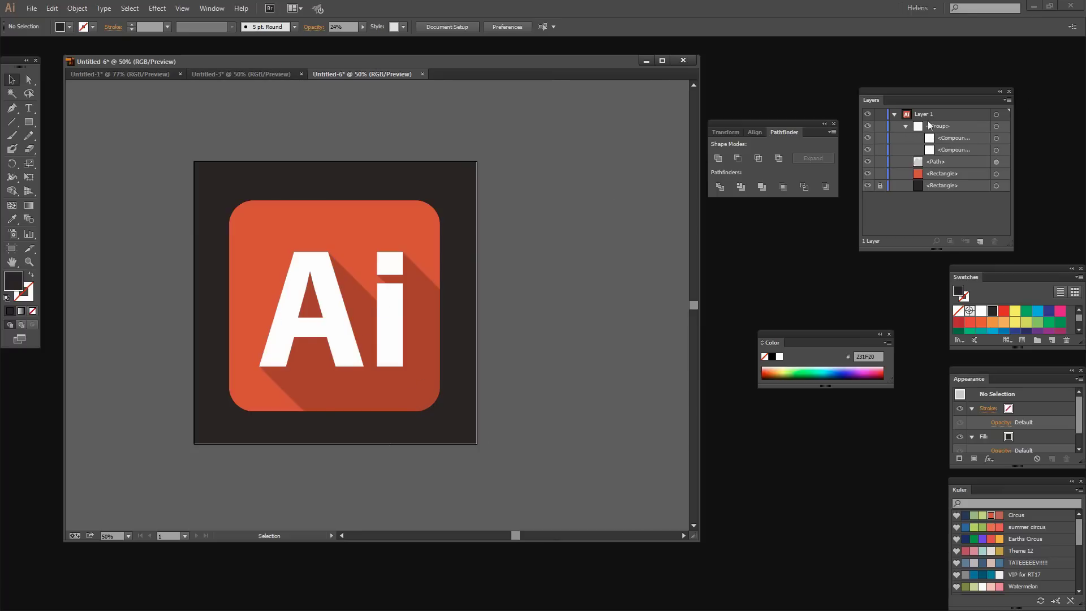
click(905, 126)
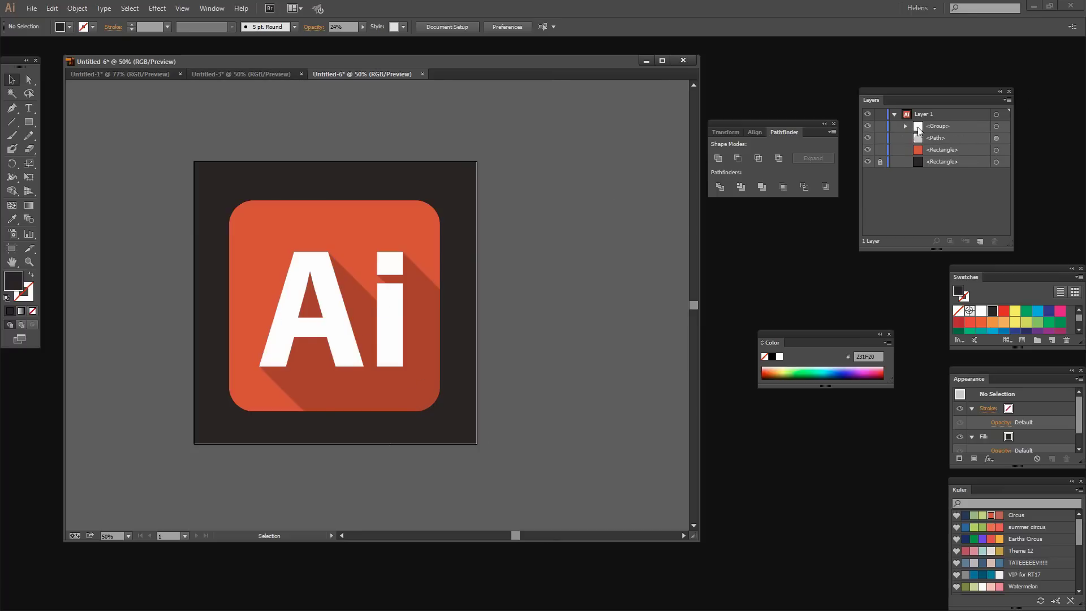
click(947, 138)
click(956, 150)
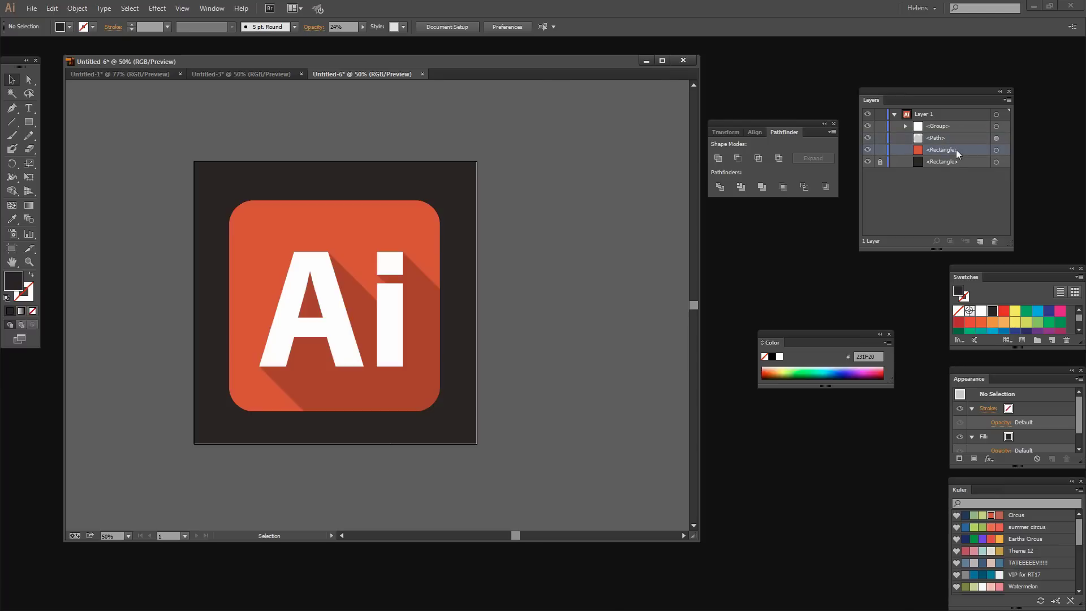
click(952, 161)
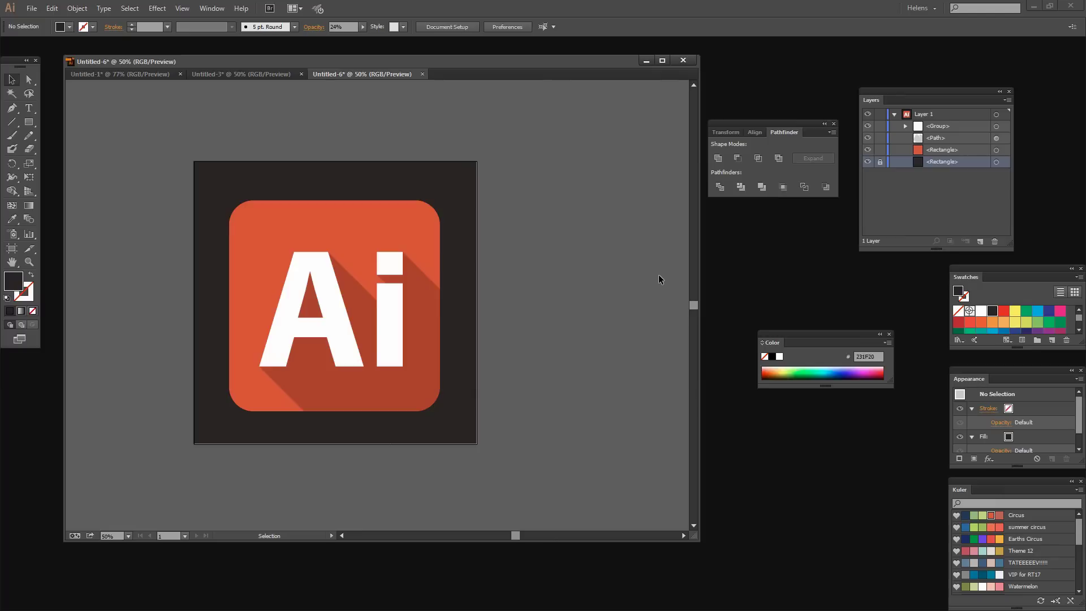
click(246, 73)
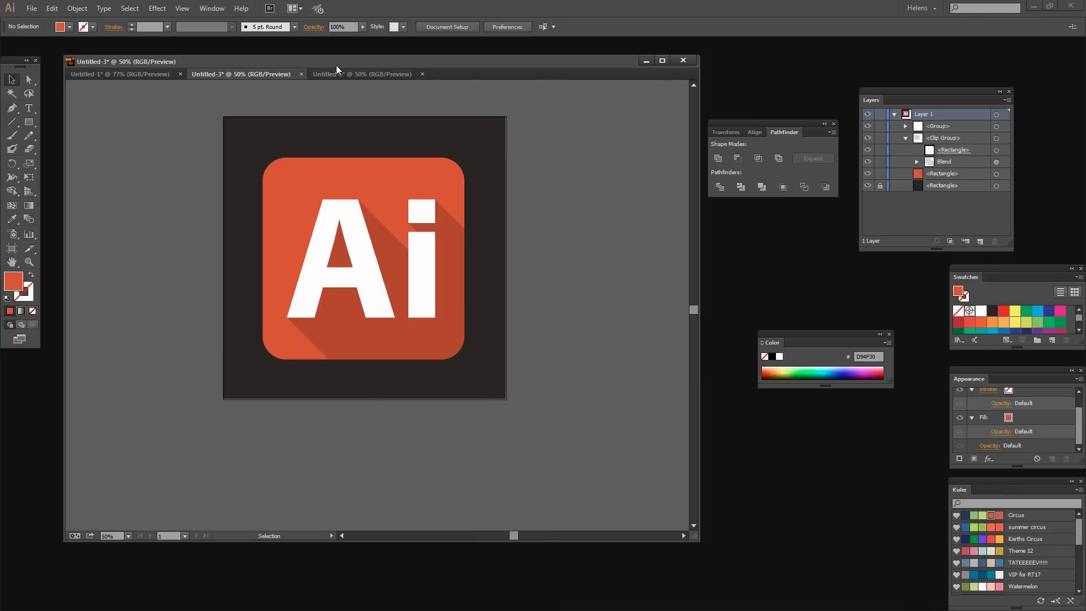
click(388, 72)
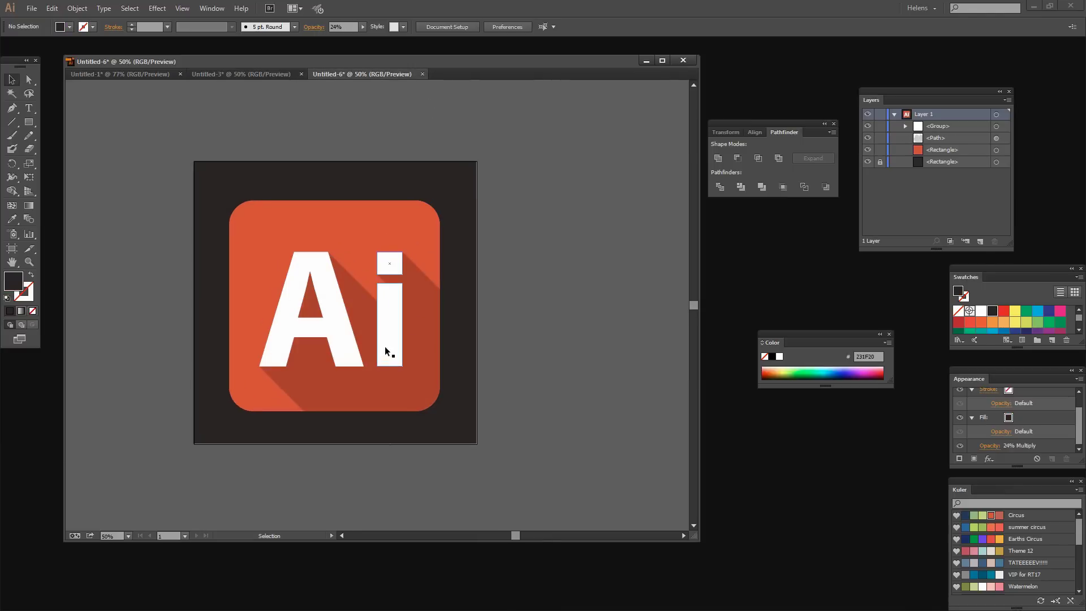